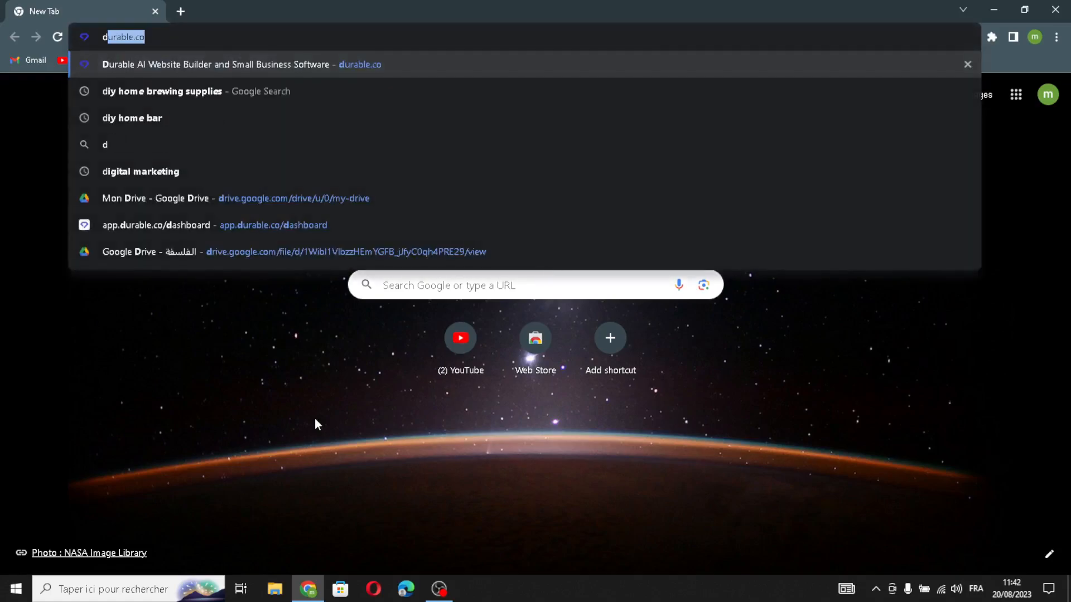
Open the durable.co website and sign in with the Google account
{"action": "key", "text": "Return"}
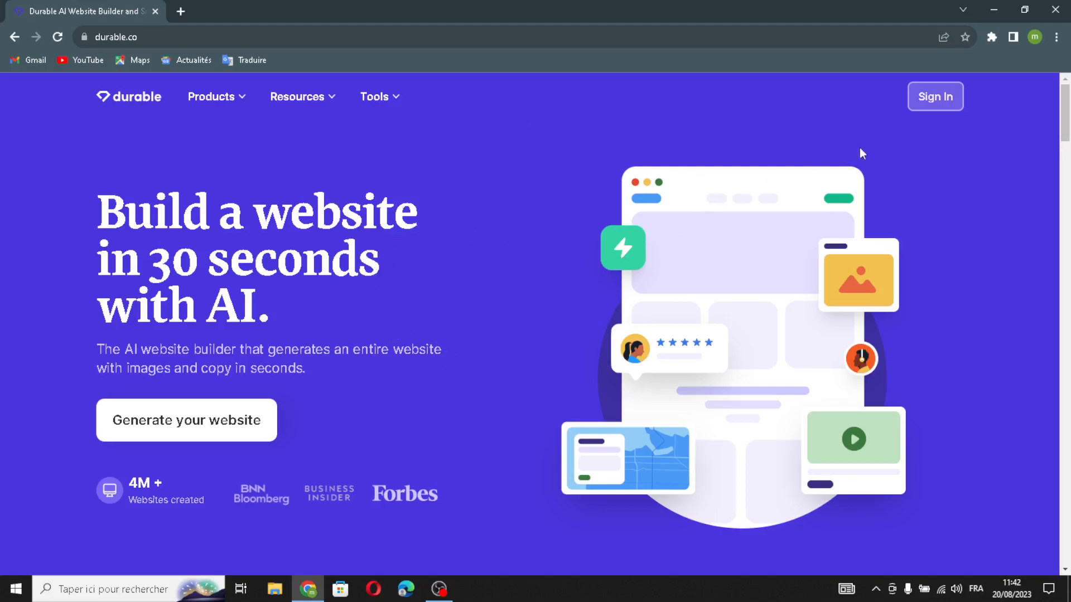
{"action": "left_click", "coordinate": [933, 97]}
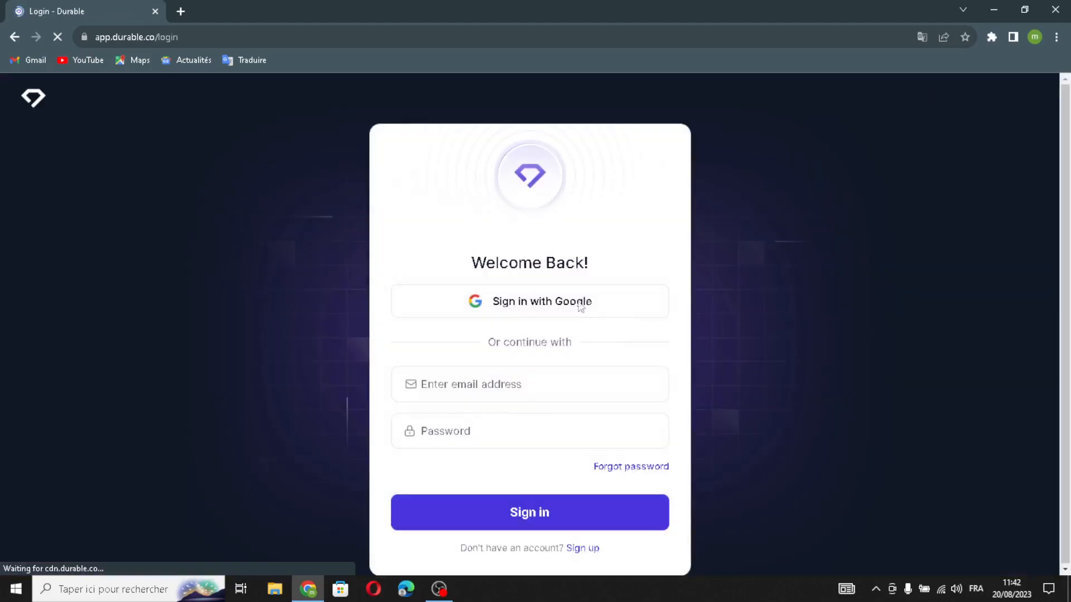
{"action": "left_click", "coordinate": [582, 308]}
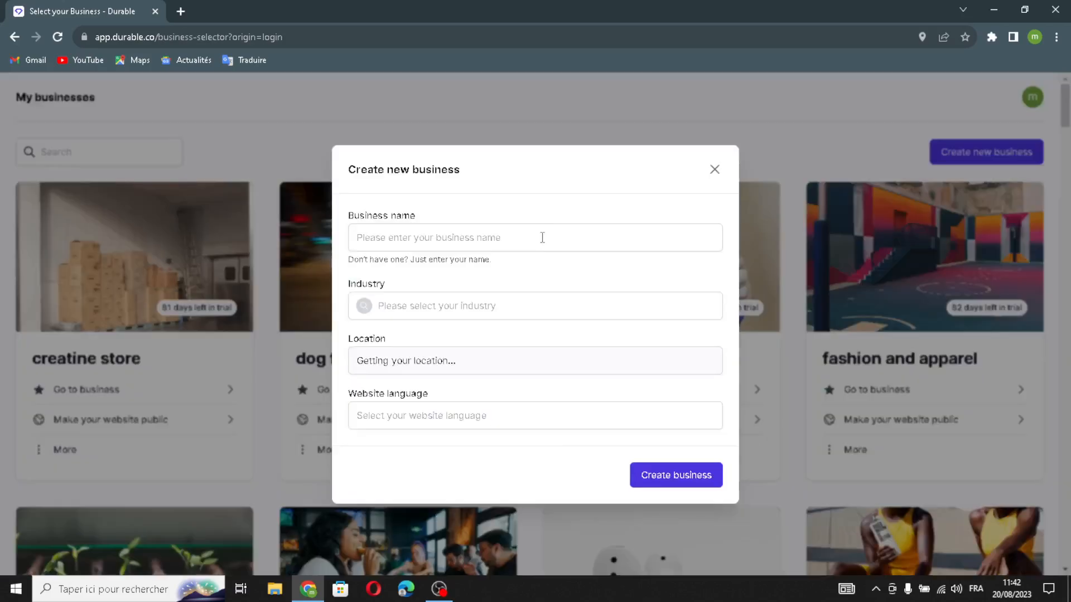
Enter virtuHost as the name of the new business
{"action": "left_click", "coordinate": [544, 242]}
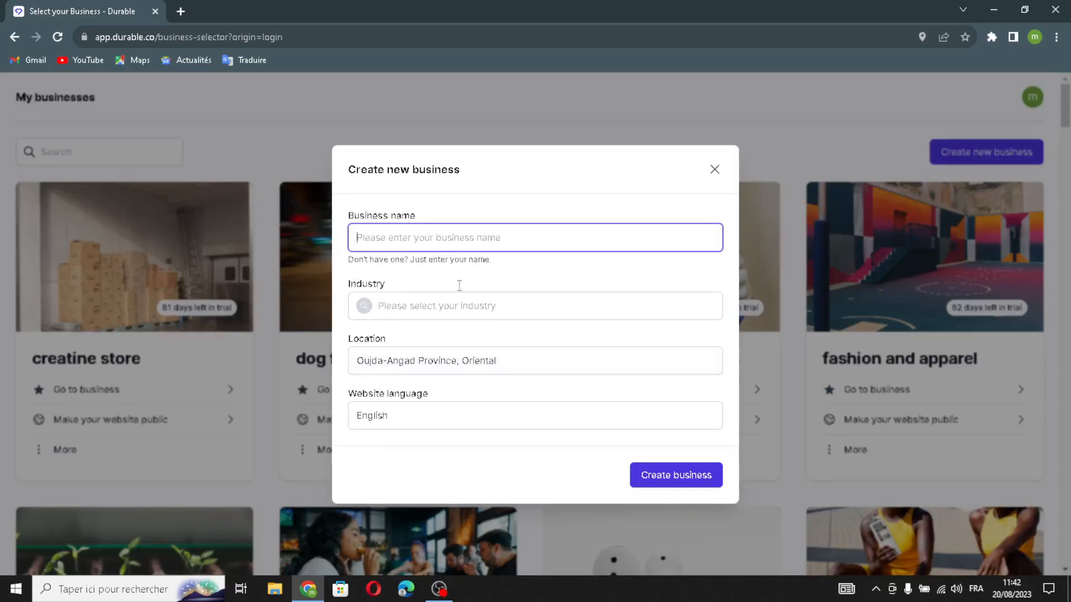
{"action": "type", "text": "vir"}
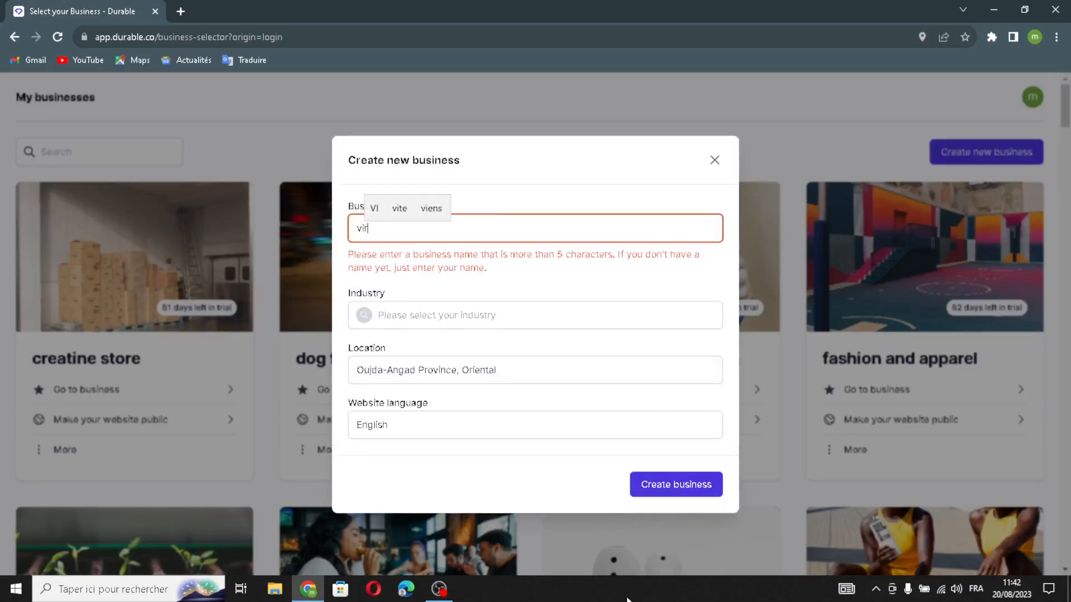
{"action": "type", "text": "tuh"}
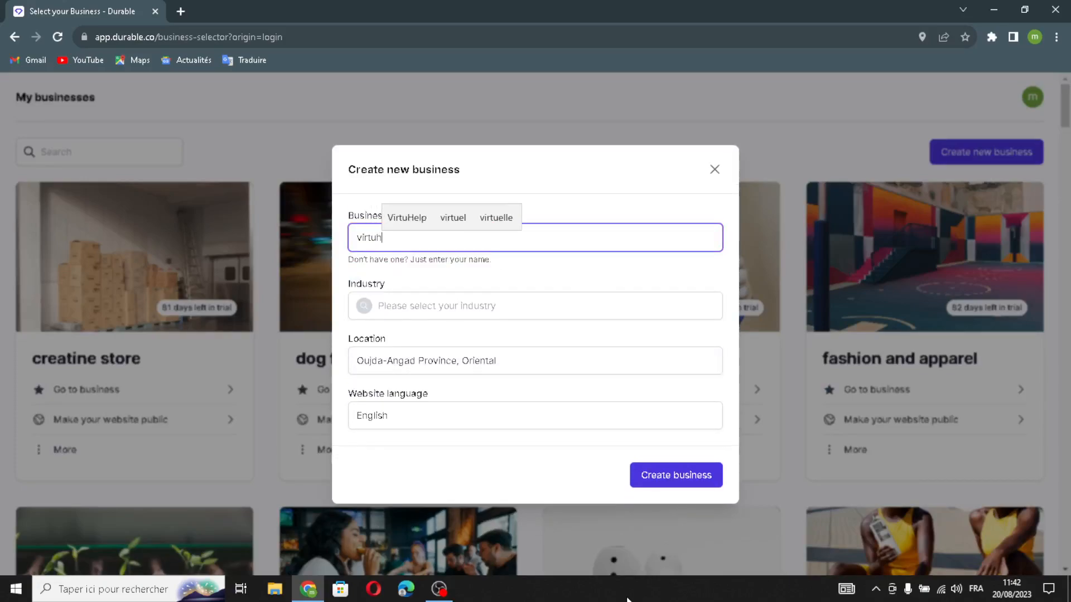
{"action": "key", "text": "BackSpace"}
{"action": "type", "text": "H"}
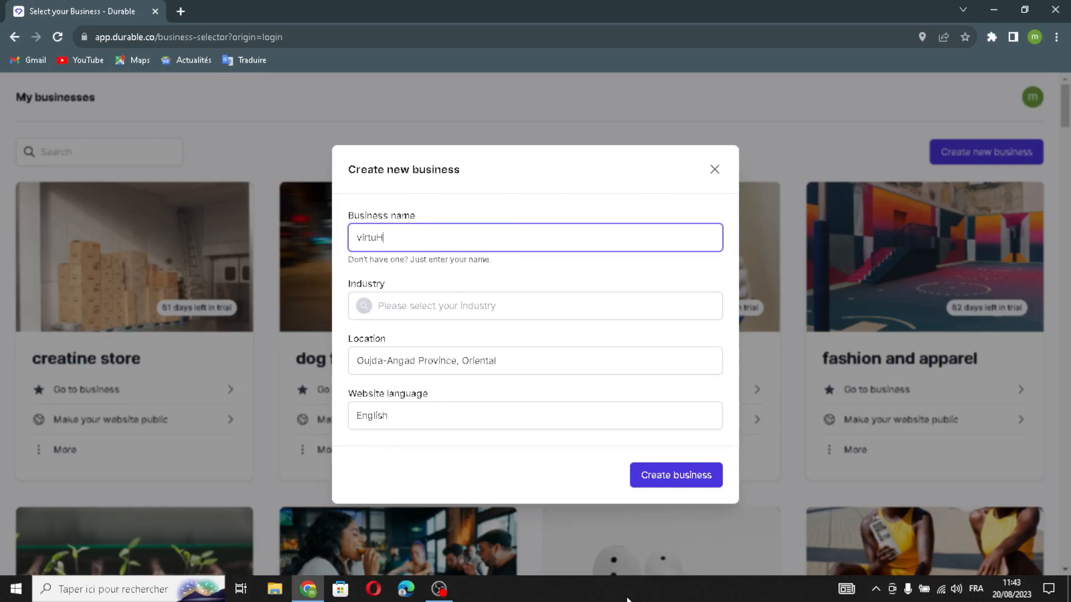
{"action": "type", "text": "ost"}
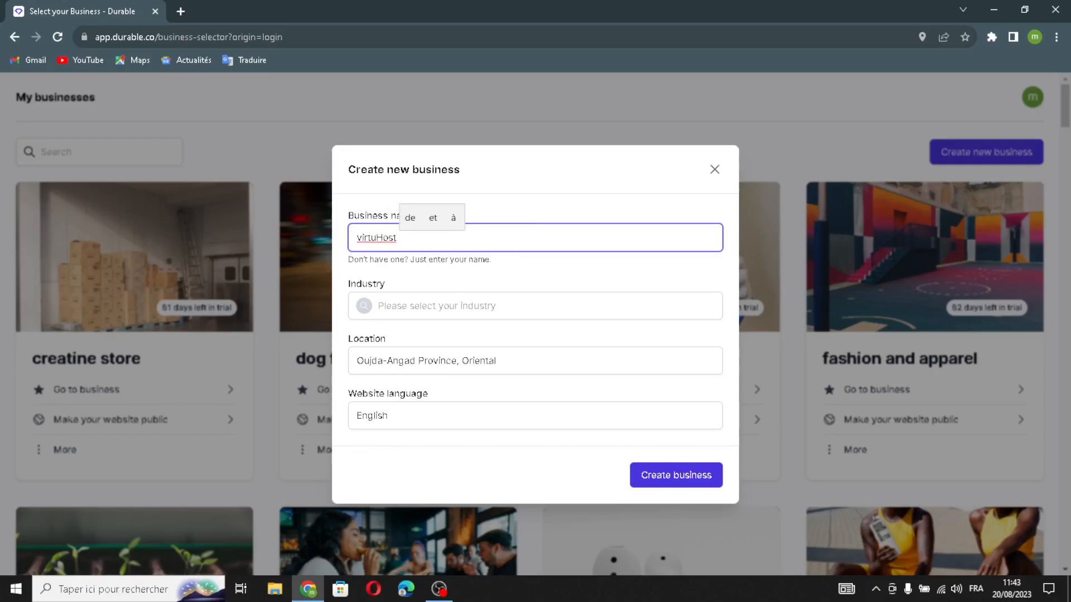
Set the industry to "virtual event planning and hosting" and create the business
{"action": "left_click", "coordinate": [444, 302]}
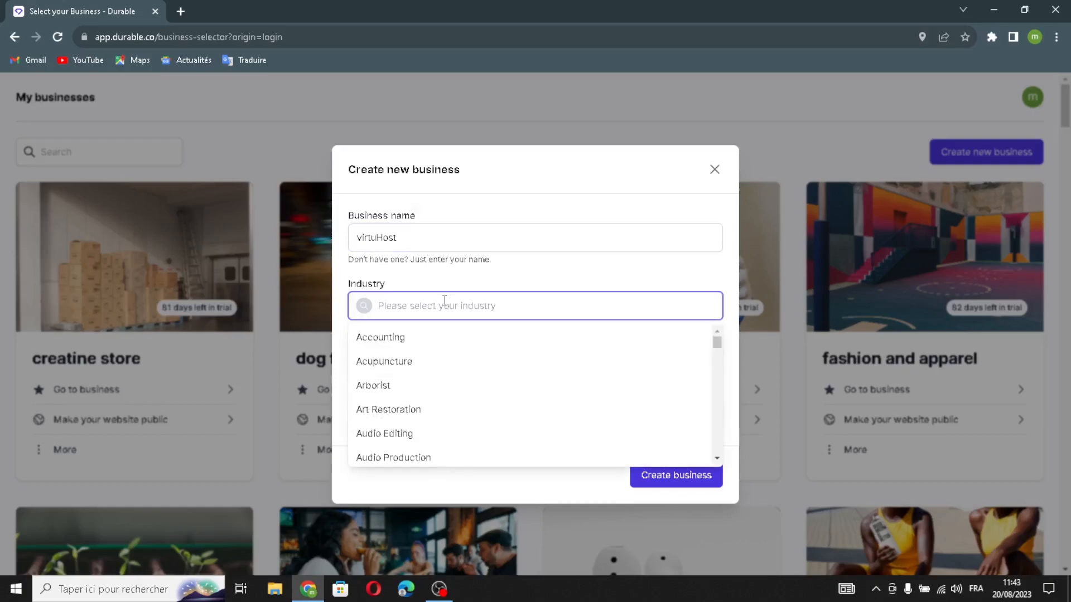
{"action": "type", "text": "virtual "}
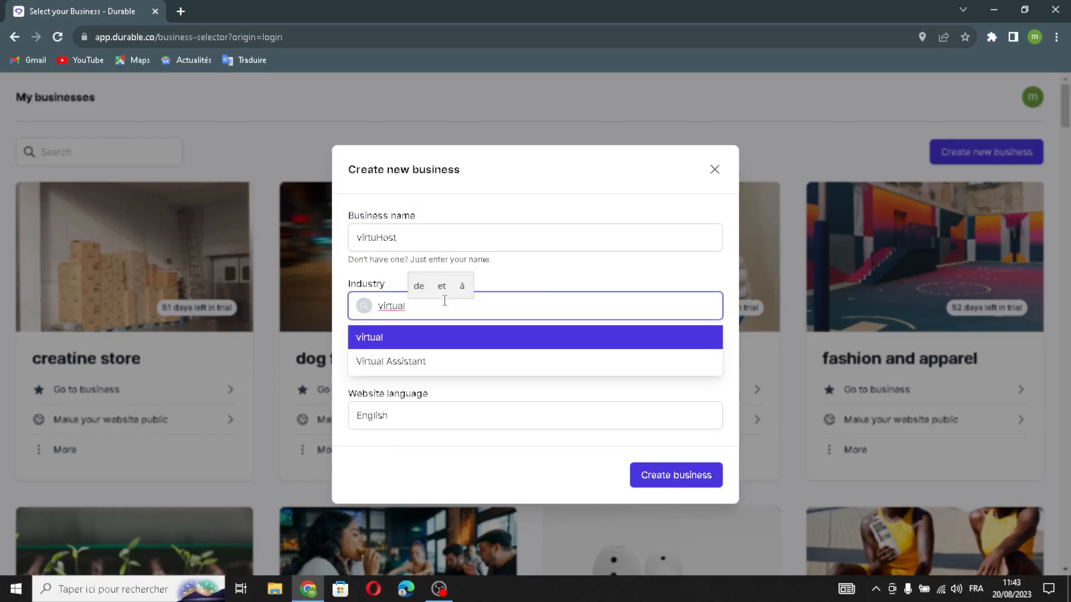
{"action": "type", "text": "even"}
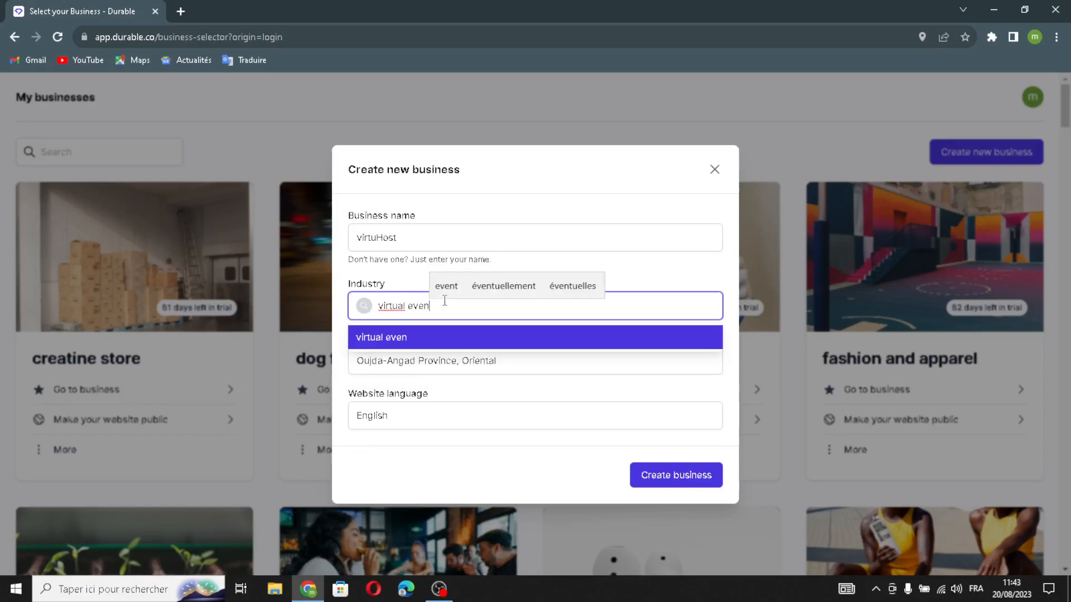
{"action": "type", "text": "t planning"}
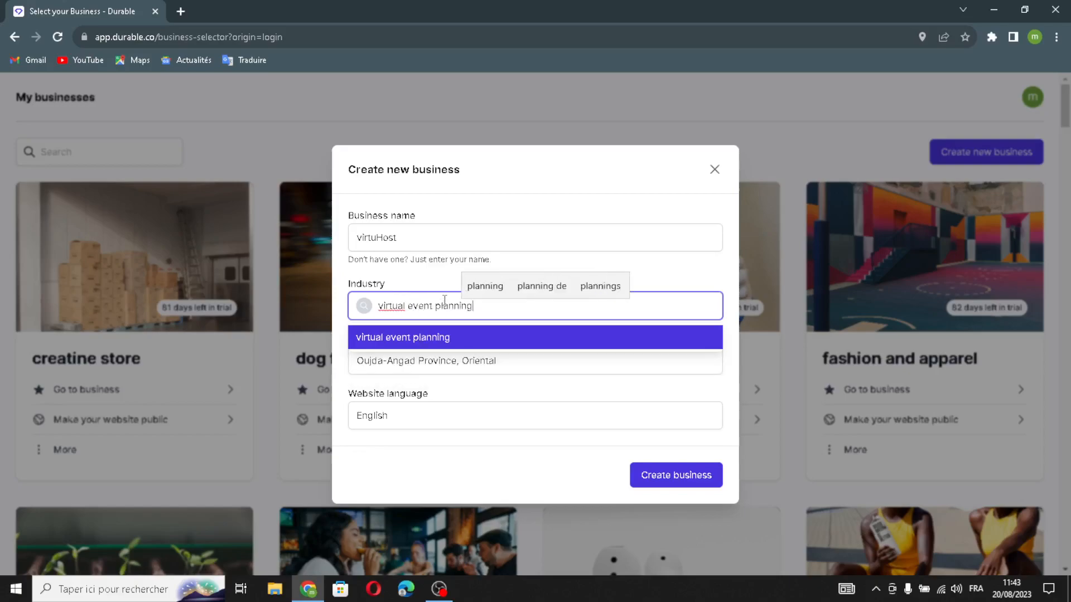
{"action": "type", "text": " and hoq"}
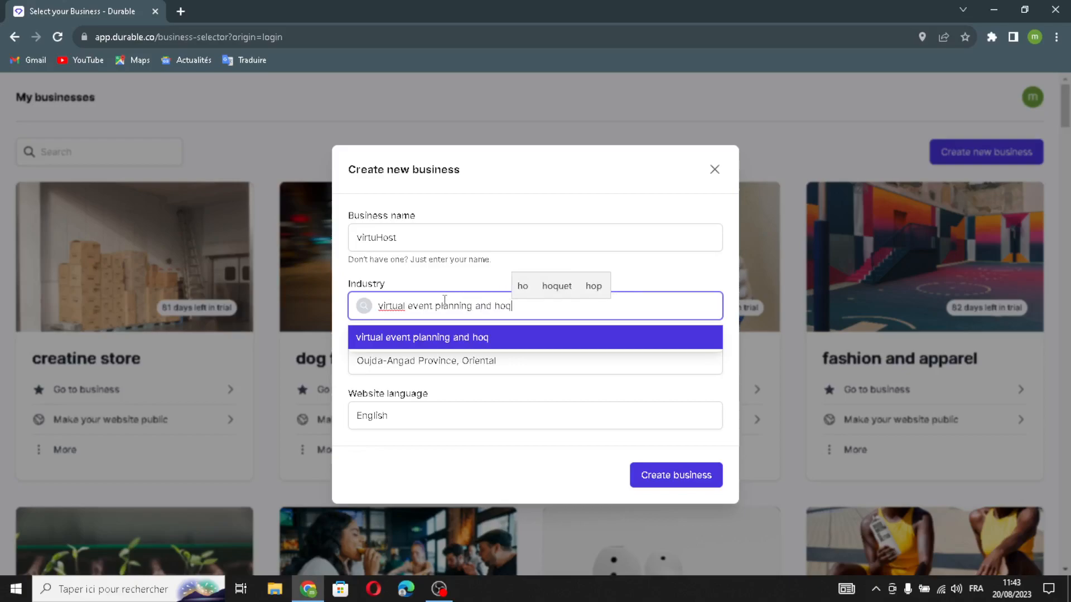
{"action": "key", "text": "BackSpace"}
{"action": "type", "text": "st"}
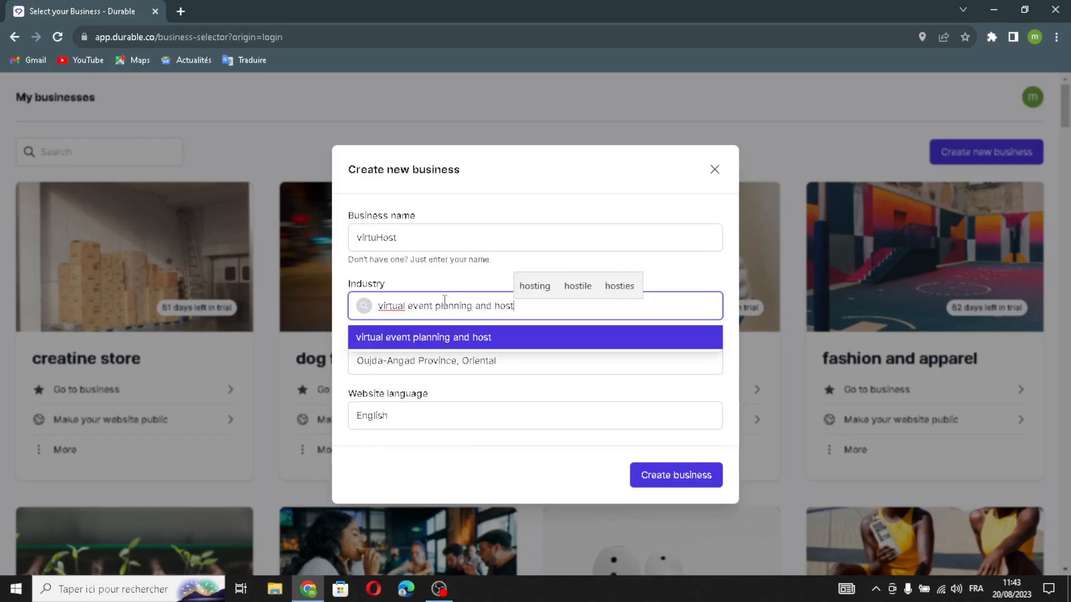
{"action": "type", "text": "ing"}
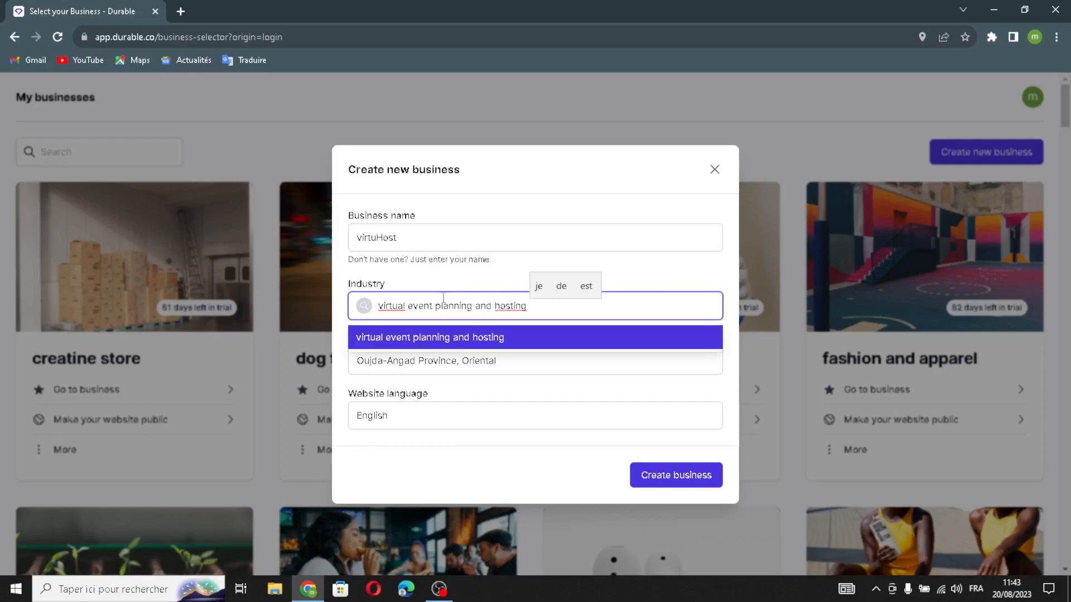
{"action": "left_click", "coordinate": [424, 337]}
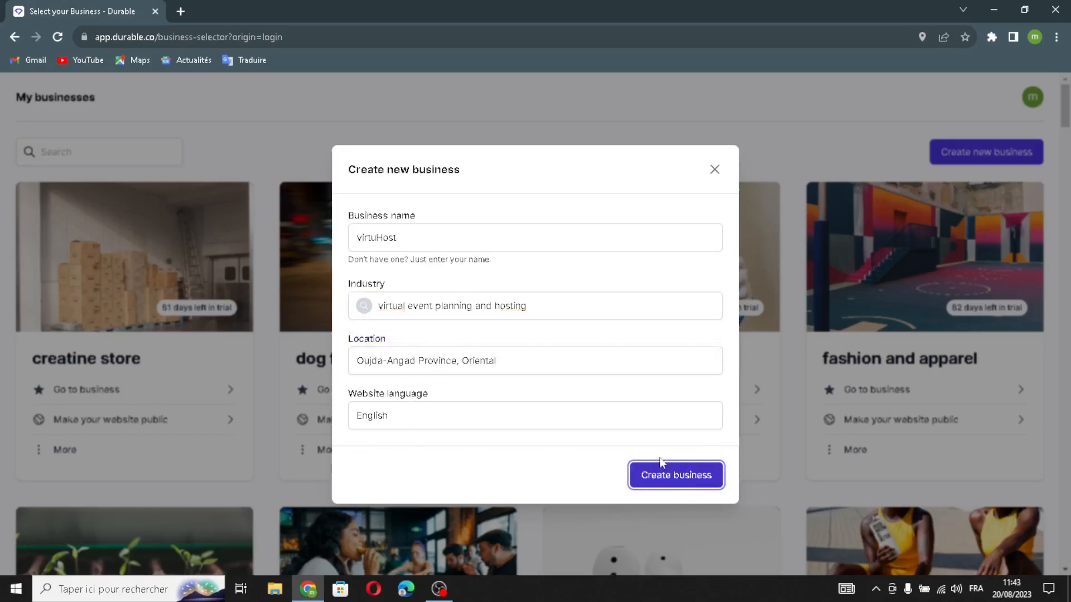
{"action": "left_click", "coordinate": [677, 480]}
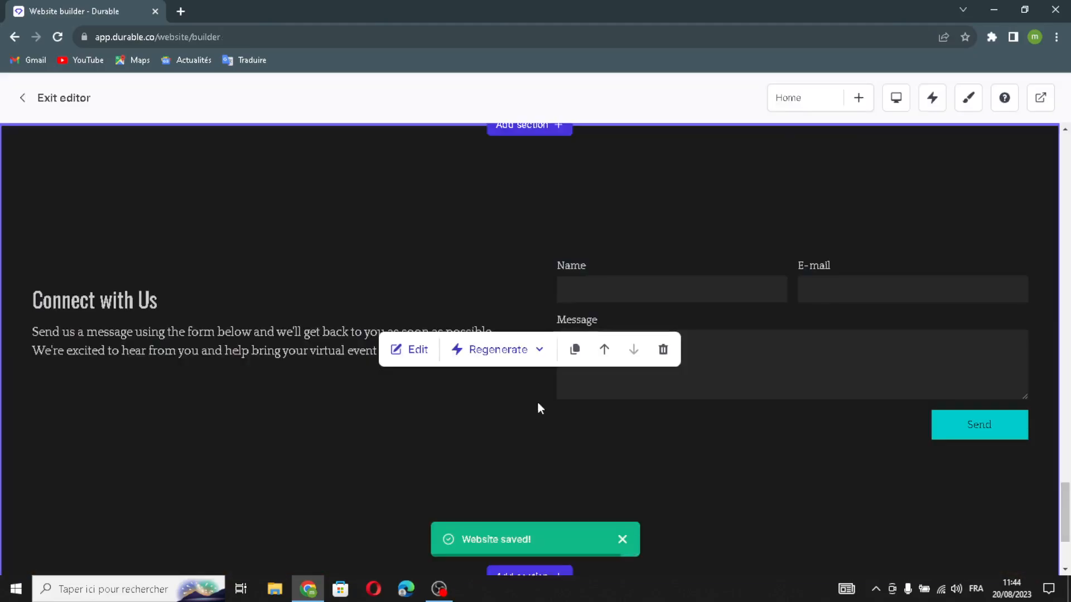
Open the website header for editing and enable replacing the company name with a logo
{"action": "scroll", "coordinate": [564, 387], "scroll_direction": "up", "scroll_amount": 15}
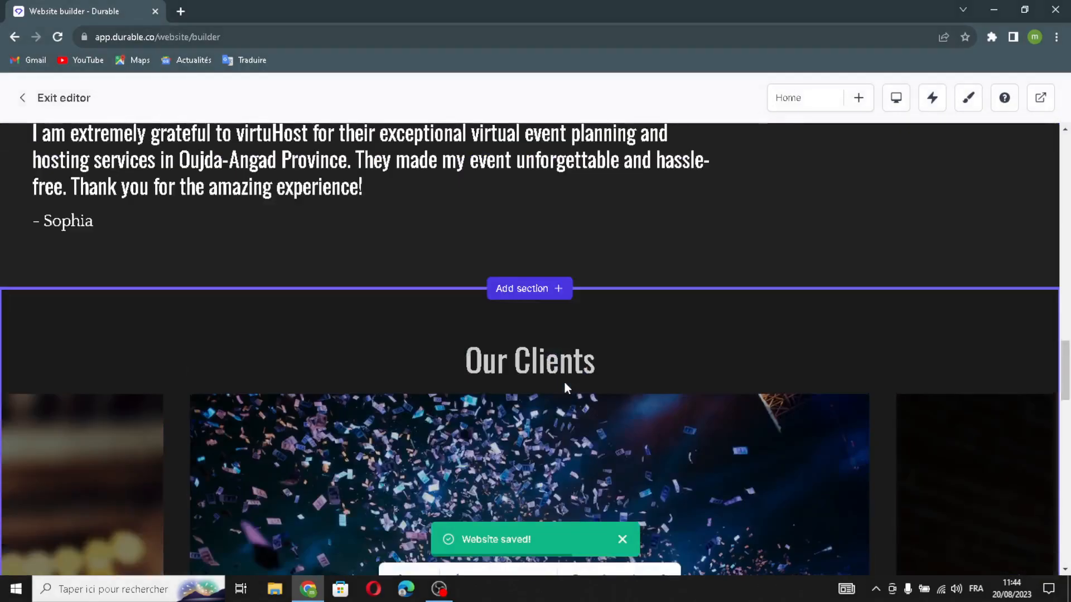
{"action": "scroll", "coordinate": [564, 385], "scroll_direction": "up", "scroll_amount": 12}
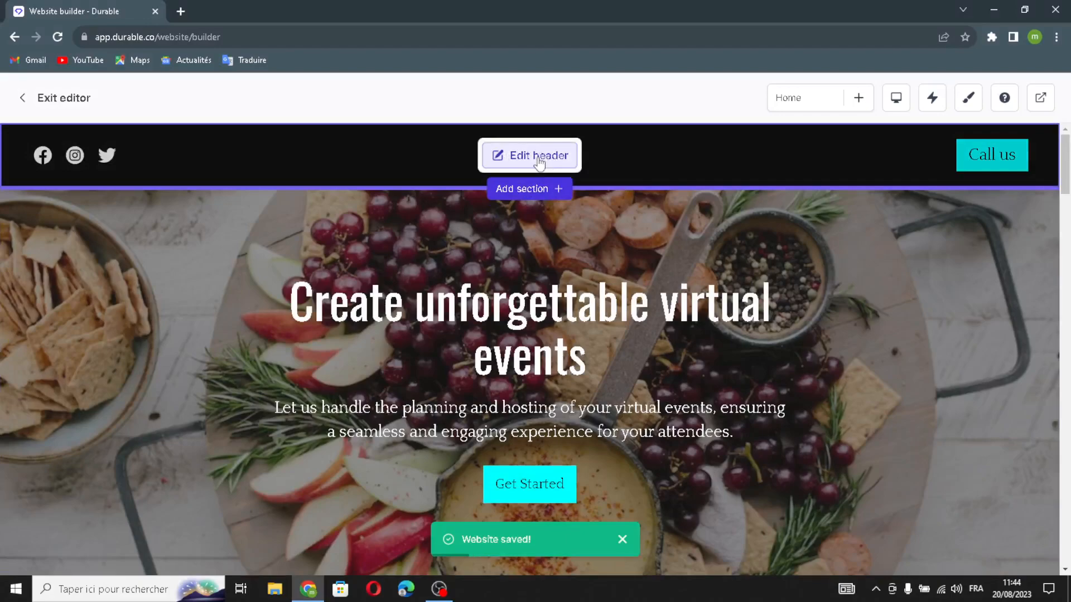
{"action": "left_click", "coordinate": [538, 156]}
{"action": "left_click_drag", "start_coordinate": [906, 296], "coordinate": [825, 312]}
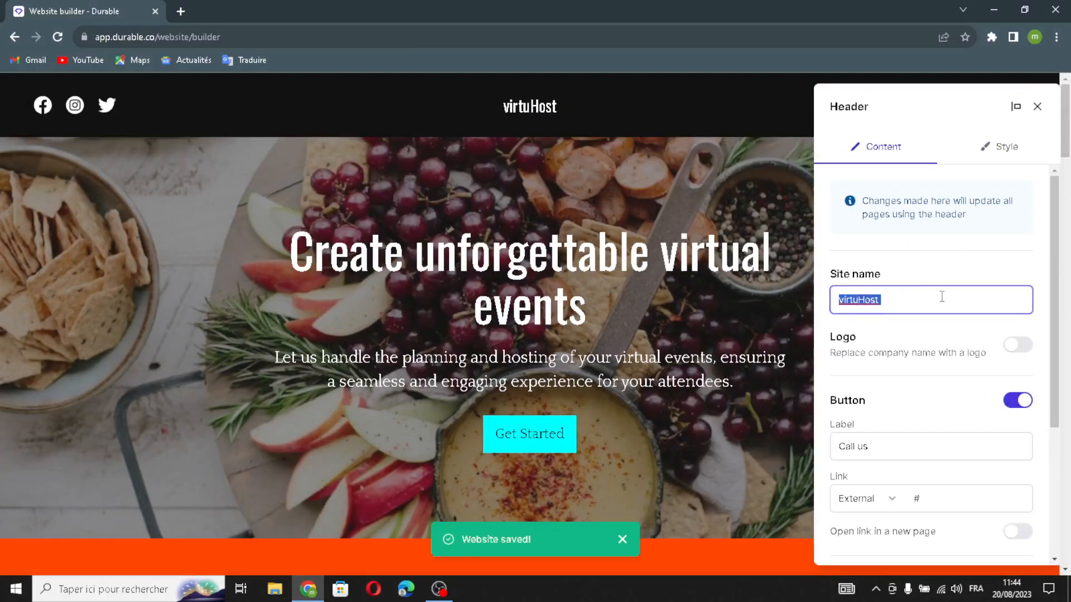
{"action": "left_click", "coordinate": [853, 306]}
{"action": "left_click_drag", "start_coordinate": [885, 296], "coordinate": [796, 289]}
{"action": "left_click", "coordinate": [892, 330]}
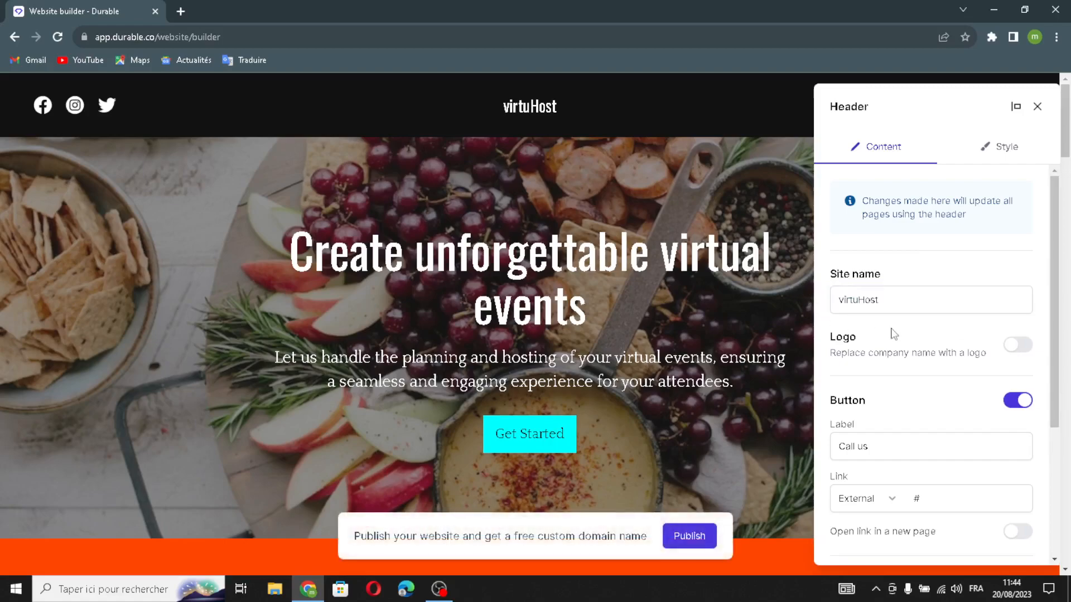
{"action": "left_click", "coordinate": [1016, 346]}
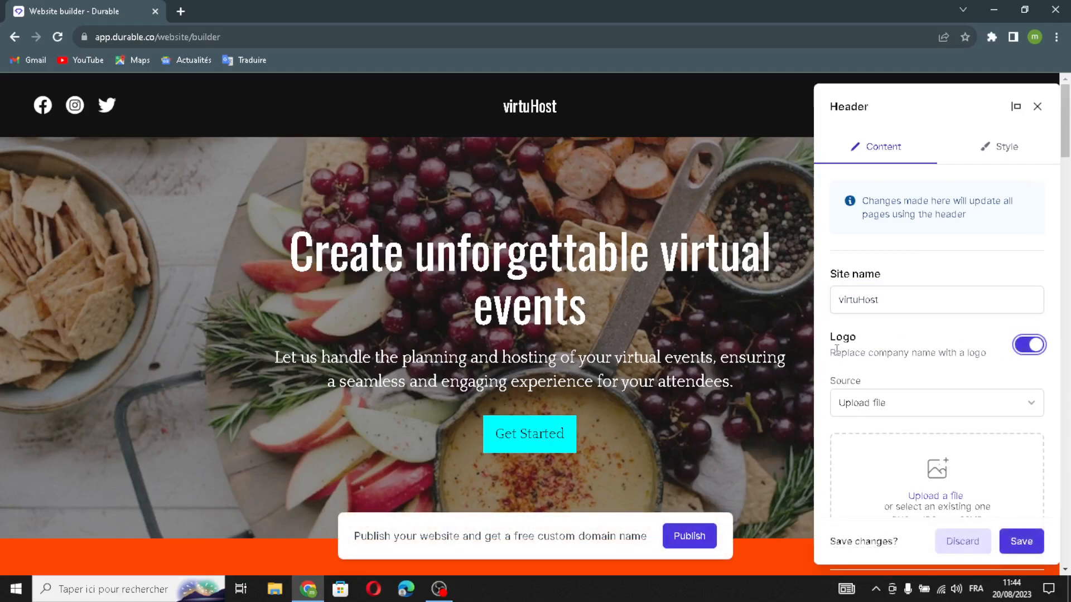
Examine the header's logo upload, button label, button link and social link settings
{"action": "scroll", "coordinate": [920, 474], "scroll_direction": "down", "scroll_amount": 3}
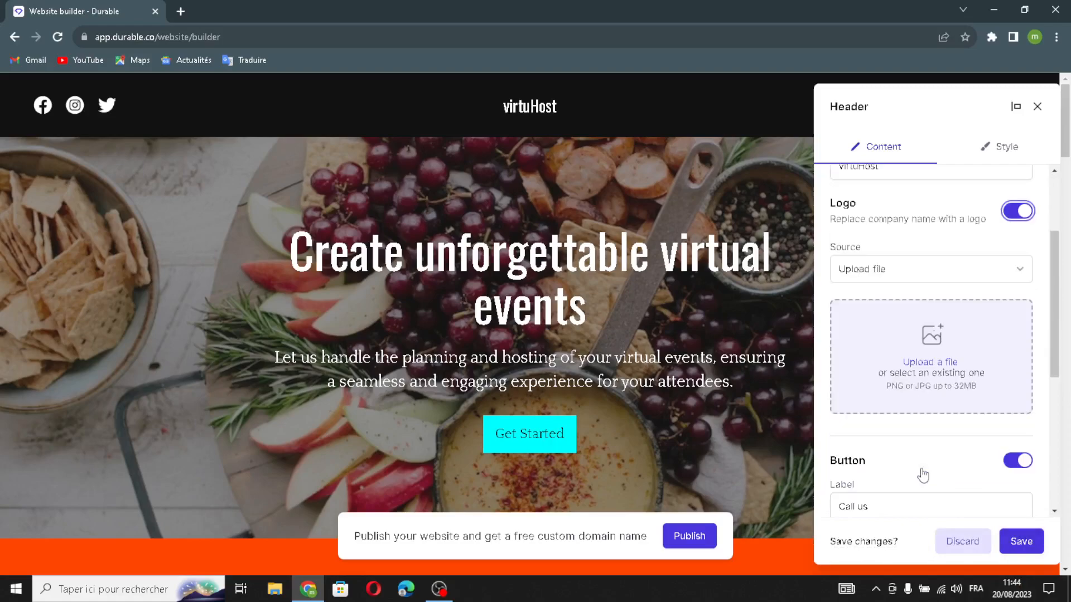
{"action": "left_click", "coordinate": [894, 440]}
{"action": "left_click_drag", "start_coordinate": [878, 446], "coordinate": [835, 462]}
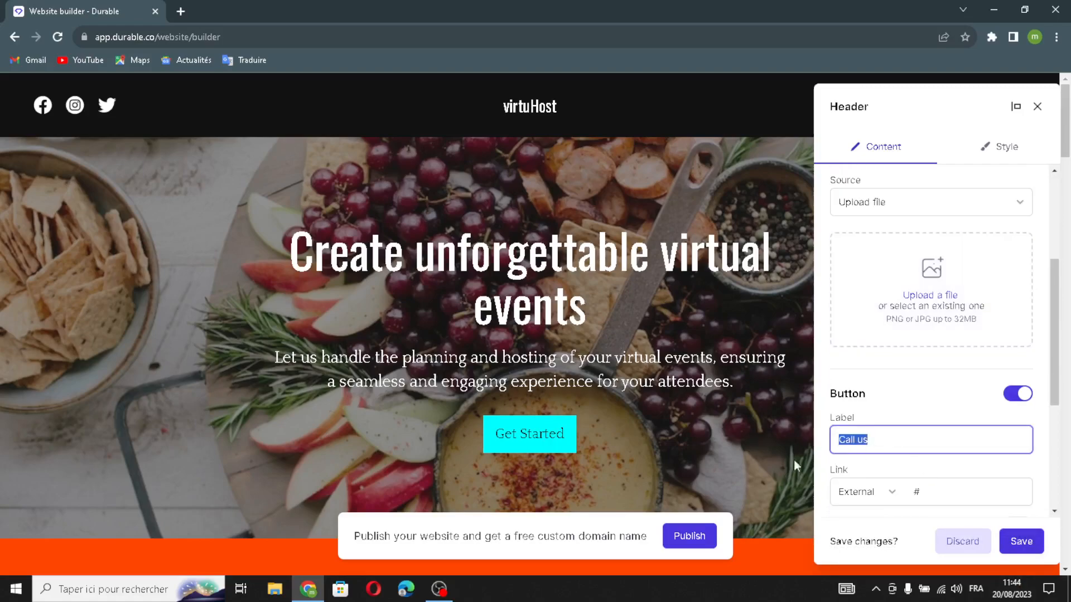
{"action": "left_click", "coordinate": [936, 490]}
{"action": "scroll", "coordinate": [937, 480], "scroll_direction": "down", "scroll_amount": 2}
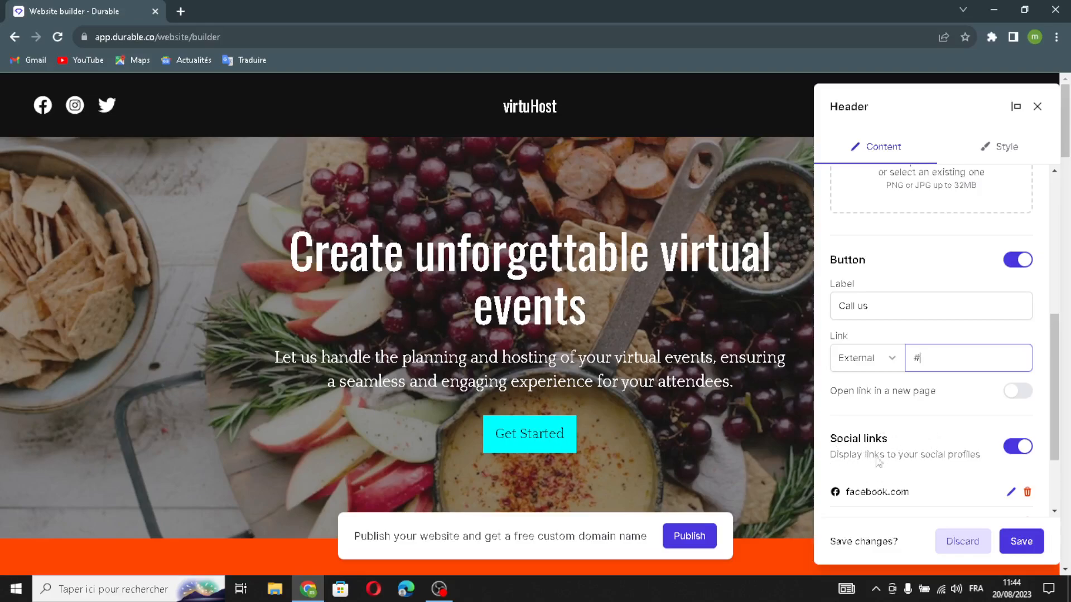
{"action": "scroll", "coordinate": [880, 452], "scroll_direction": "down", "scroll_amount": 2}
{"action": "left_click", "coordinate": [960, 477]}
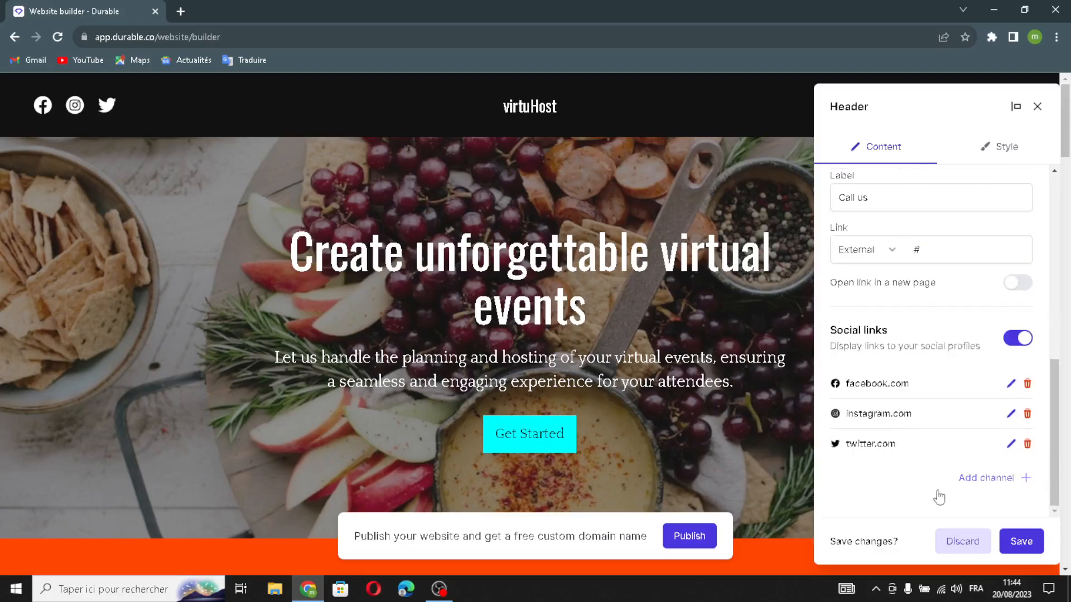
{"action": "left_click", "coordinate": [434, 301]}
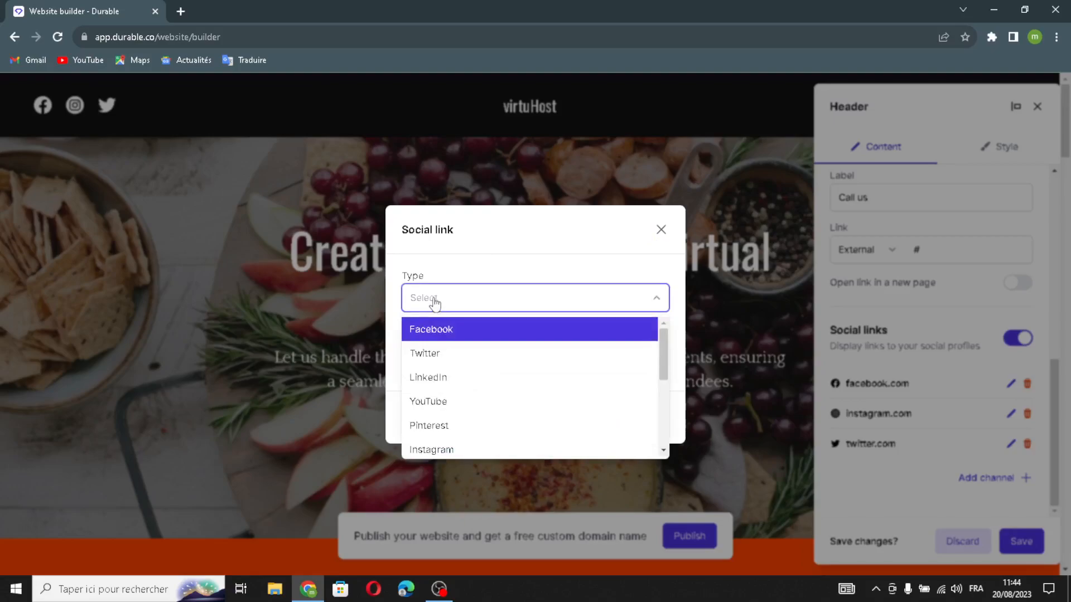
{"action": "left_click", "coordinate": [438, 334]}
{"action": "left_click", "coordinate": [524, 359]}
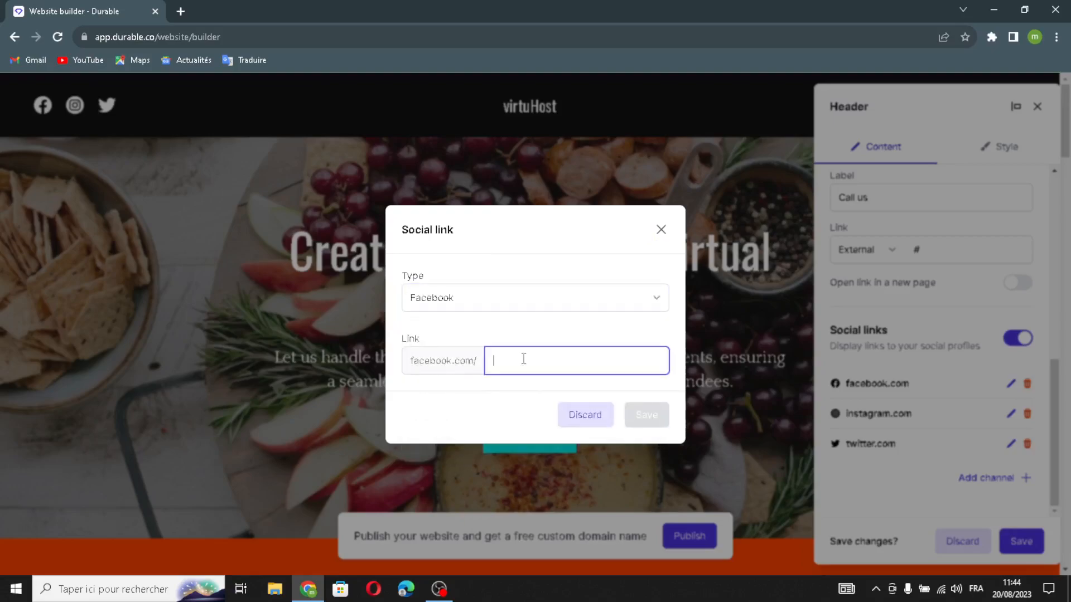
{"action": "left_click", "coordinate": [661, 230]}
Enable the Full width and Sticky options in the header's style settings and save the header changes
{"action": "left_click", "coordinate": [996, 147]}
{"action": "scroll", "coordinate": [937, 223], "scroll_direction": "down", "scroll_amount": 5}
{"action": "scroll", "coordinate": [912, 232], "scroll_direction": "up", "scroll_amount": 5}
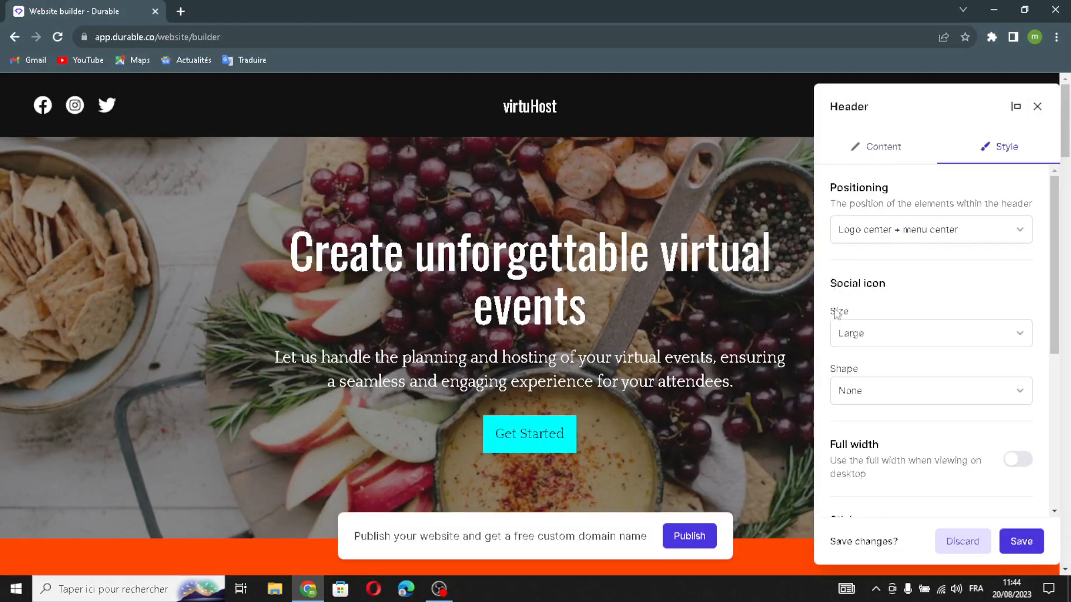
{"action": "left_click", "coordinate": [866, 337]}
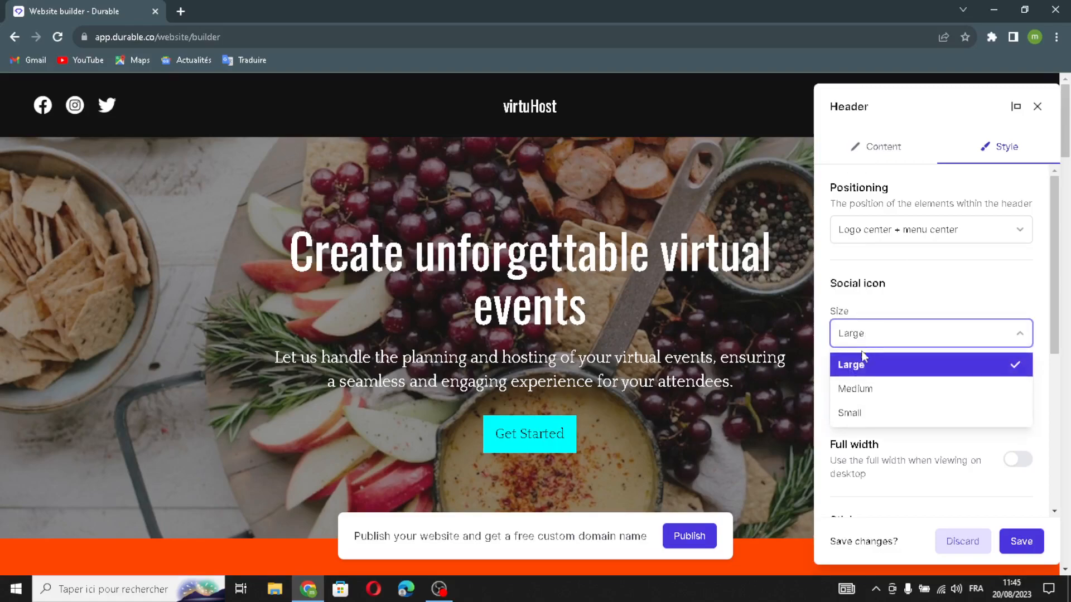
{"action": "left_click", "coordinate": [851, 338]}
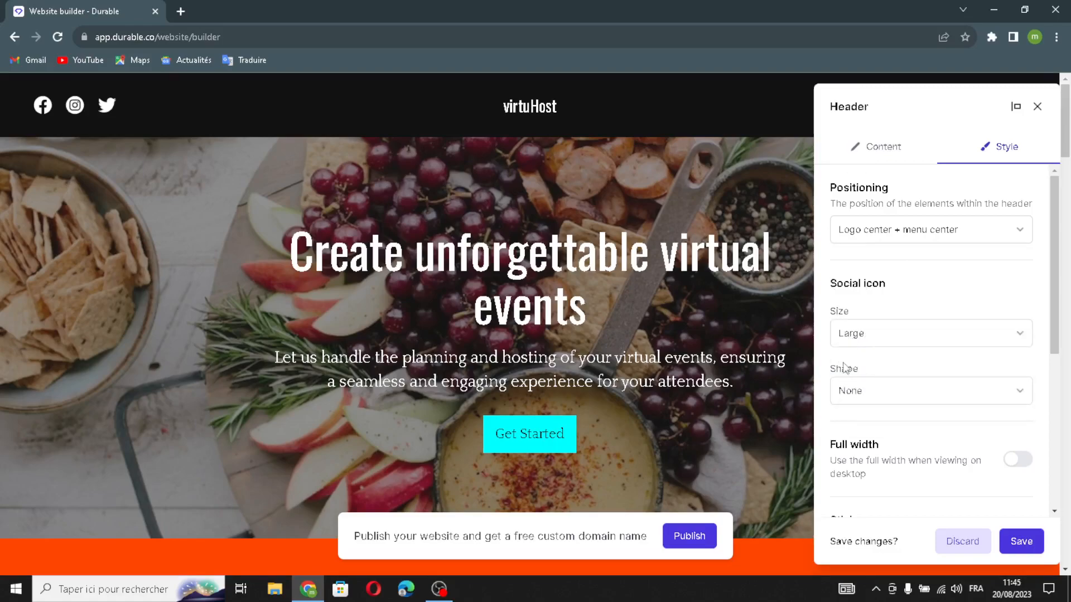
{"action": "scroll", "coordinate": [890, 351], "scroll_direction": "down", "scroll_amount": 3}
{"action": "left_click", "coordinate": [1017, 259]}
{"action": "left_click", "coordinate": [1018, 327]}
{"action": "scroll", "coordinate": [878, 375], "scroll_direction": "down", "scroll_amount": 1}
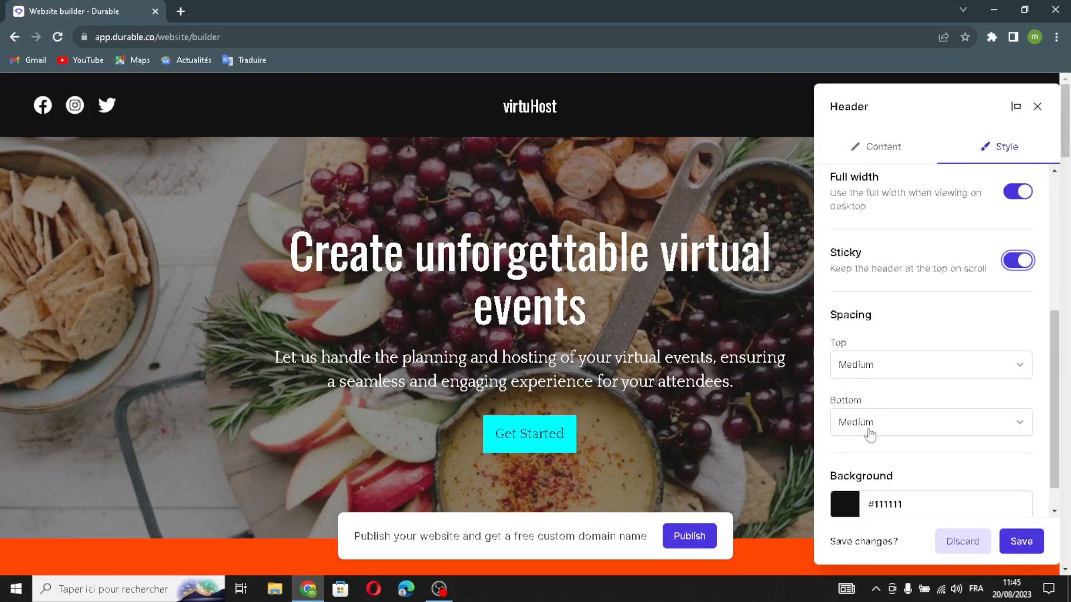
{"action": "scroll", "coordinate": [873, 456], "scroll_direction": "down", "scroll_amount": 1}
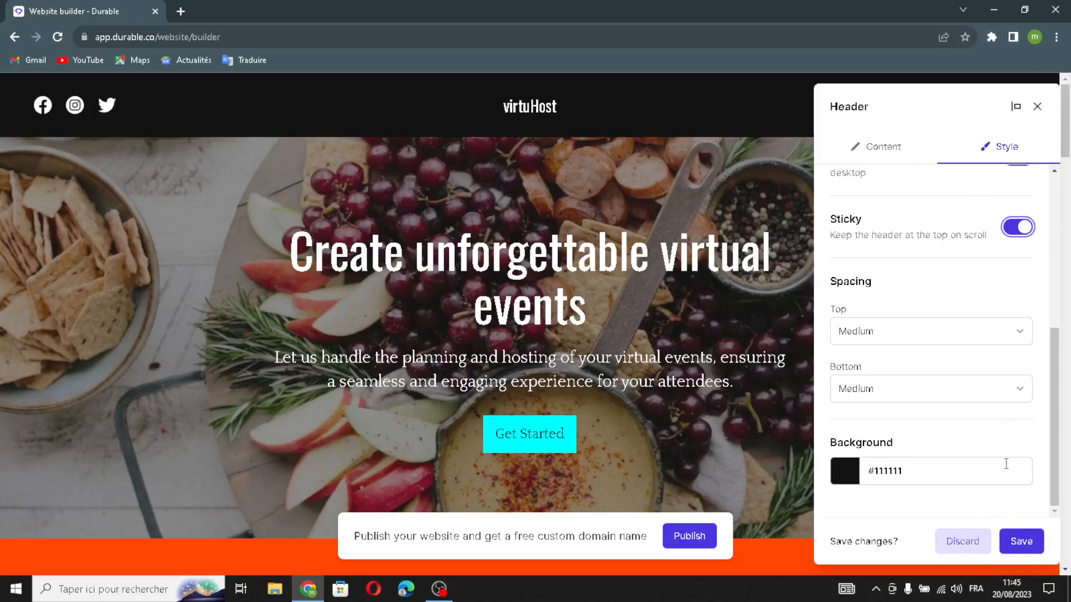
{"action": "left_click", "coordinate": [1018, 544]}
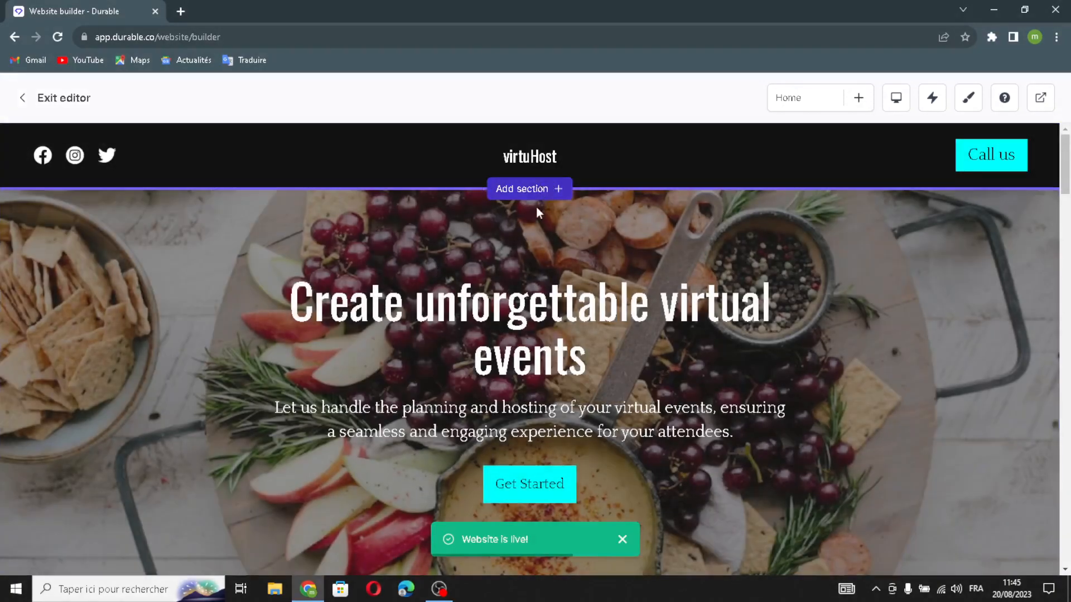
Examine the section types and apps that can be added below the header, and close the list without adding one
{"action": "left_click", "coordinate": [527, 188]}
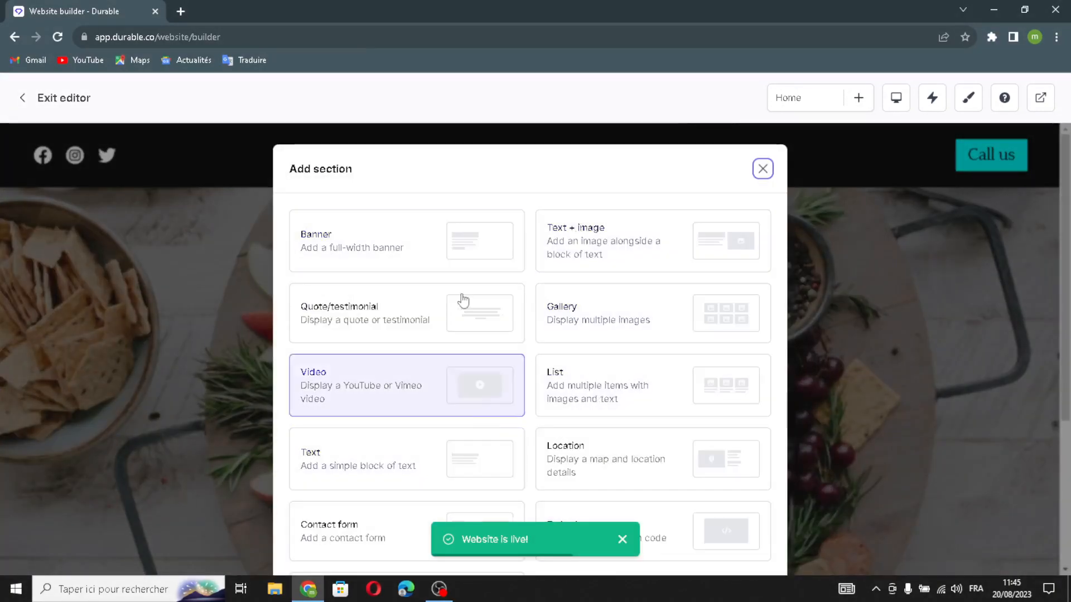
{"action": "scroll", "coordinate": [567, 364], "scroll_direction": "down", "scroll_amount": 4}
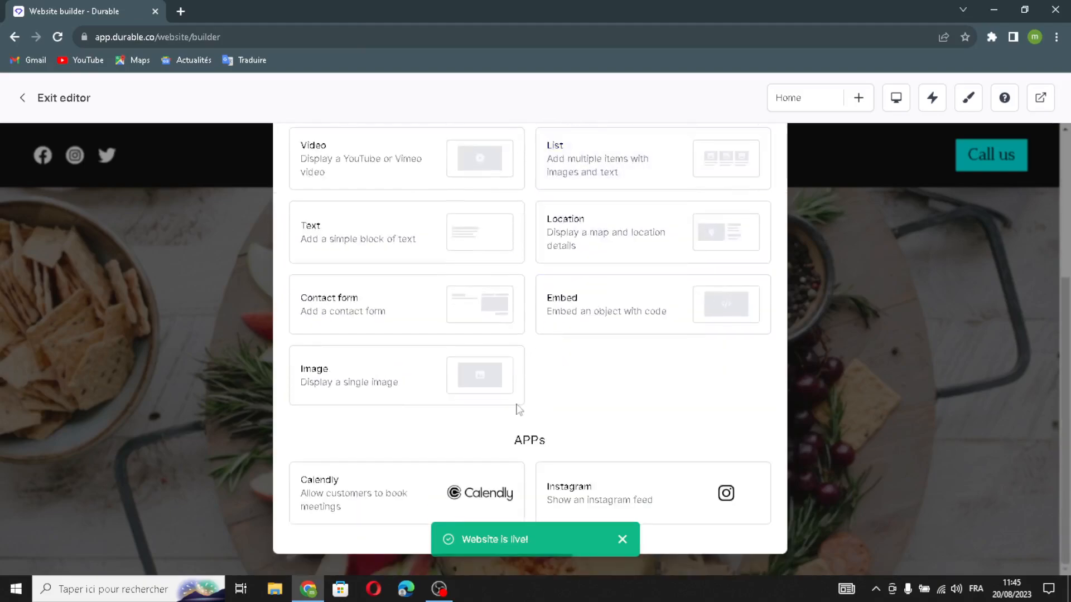
{"action": "scroll", "coordinate": [474, 390], "scroll_direction": "up", "scroll_amount": 3}
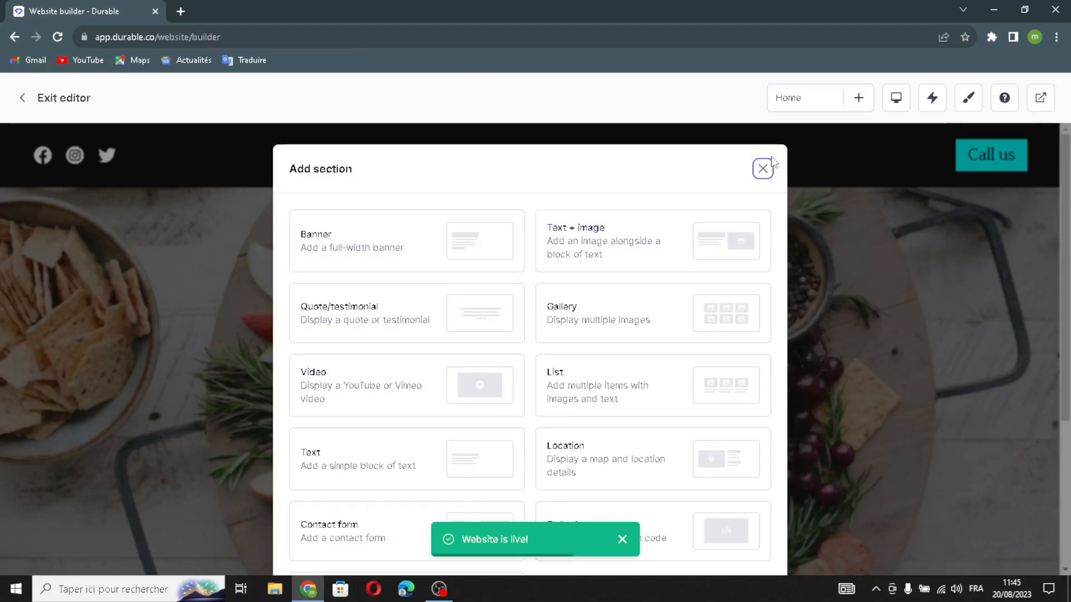
{"action": "left_click", "coordinate": [761, 168]}
Open the banner section for editing and regenerate its heading and subtext with AI
{"action": "scroll", "coordinate": [446, 313], "scroll_direction": "down", "scroll_amount": 2}
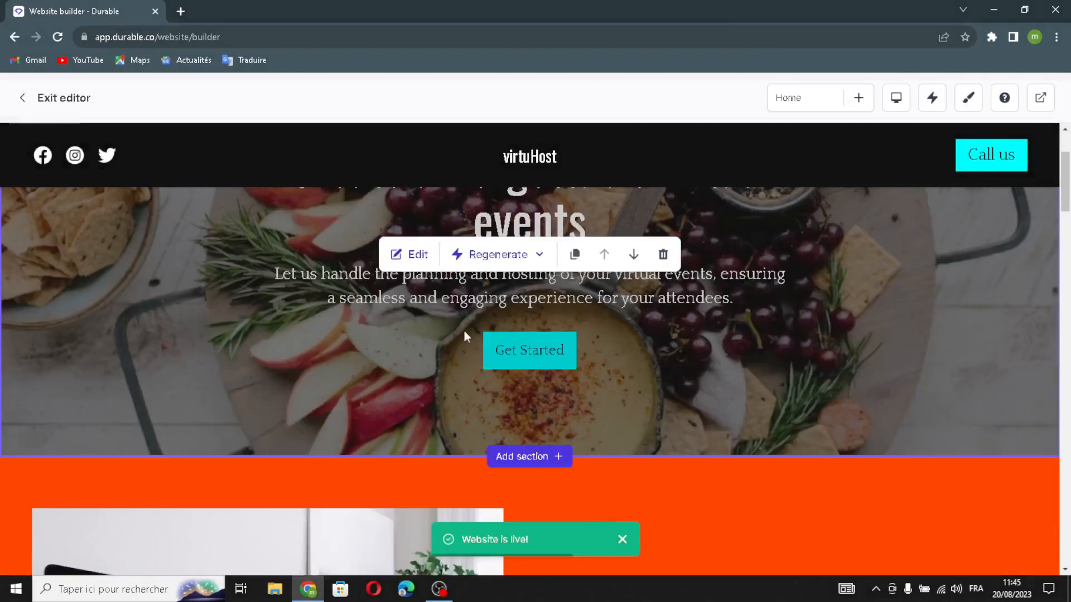
{"action": "scroll", "coordinate": [422, 310], "scroll_direction": "up", "scroll_amount": 1}
{"action": "left_click", "coordinate": [392, 324]}
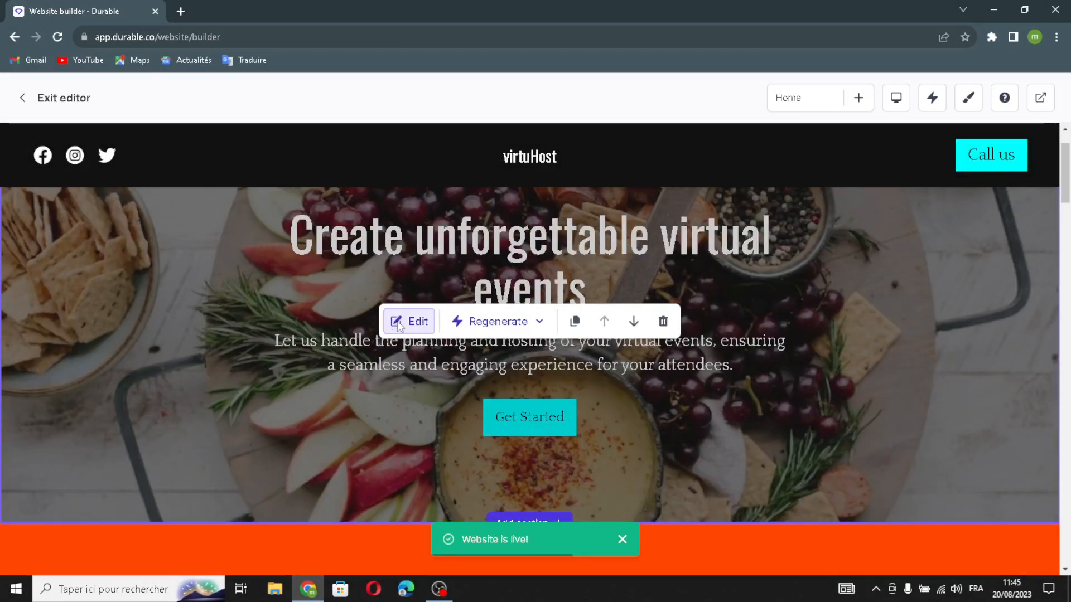
{"action": "left_click_drag", "start_coordinate": [998, 217], "coordinate": [820, 223]}
{"action": "left_click", "coordinate": [976, 191]}
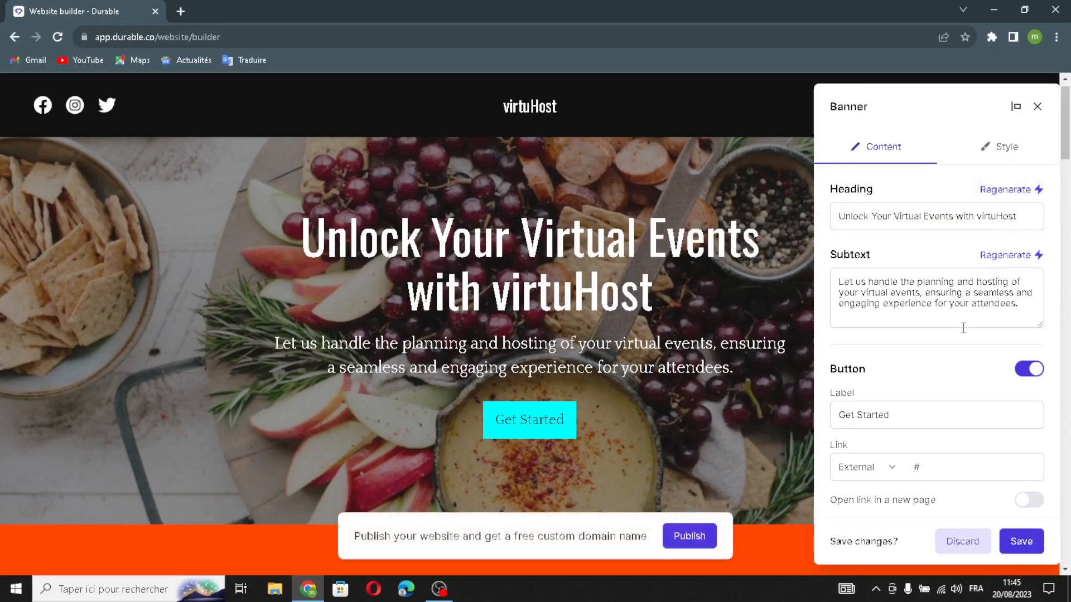
{"action": "left_click_drag", "start_coordinate": [1025, 306], "coordinate": [1037, 334]}
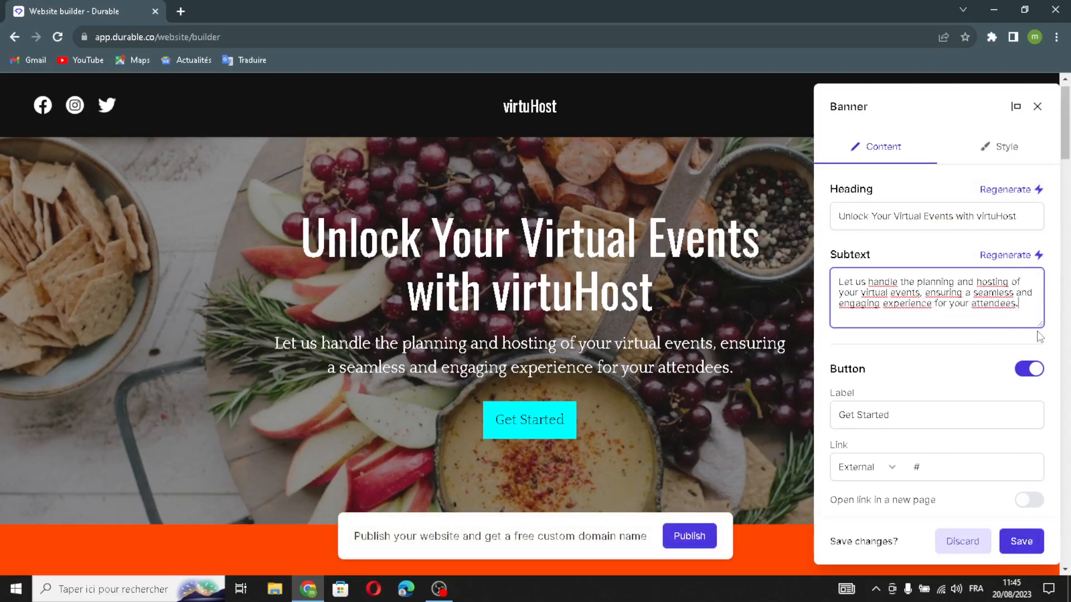
{"action": "left_click", "coordinate": [1007, 255]}
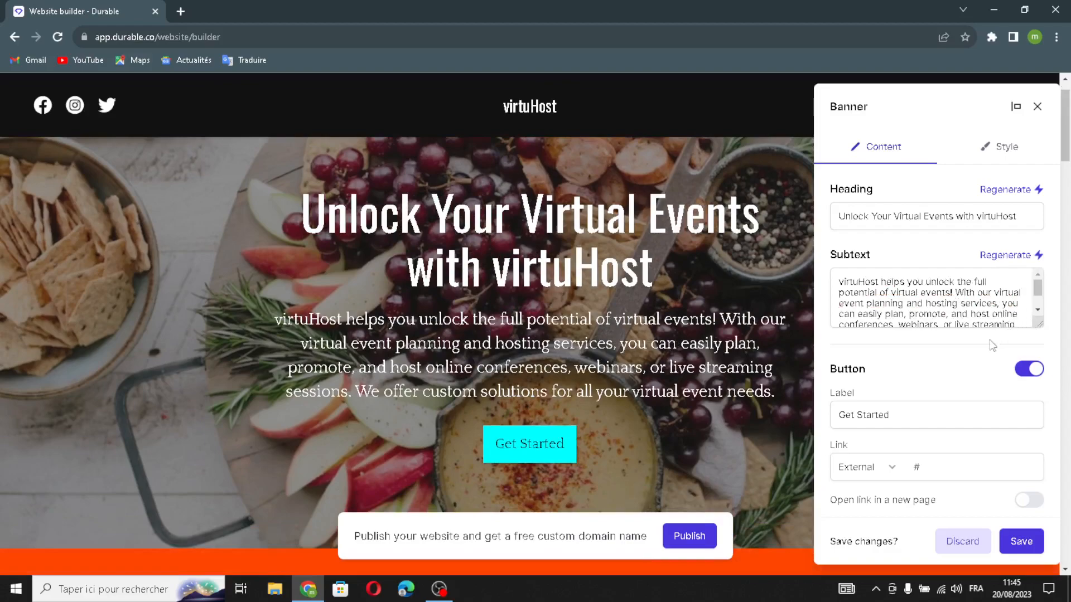
Examine the banner button's label and link settings
{"action": "left_click", "coordinate": [937, 418]}
{"action": "left_click_drag", "start_coordinate": [936, 418], "coordinate": [910, 444]}
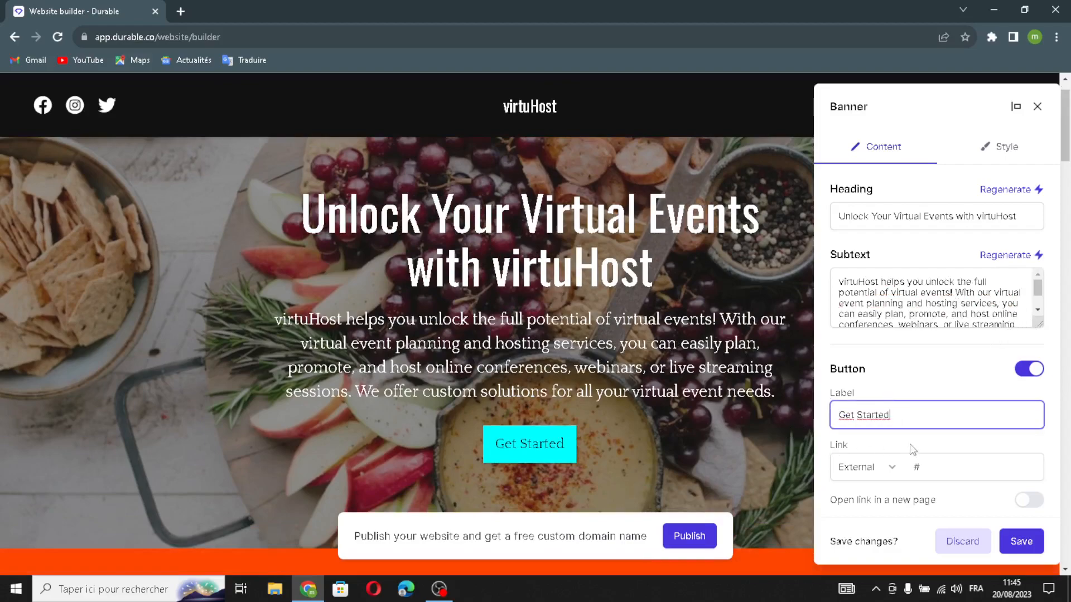
{"action": "left_click", "coordinate": [952, 460]}
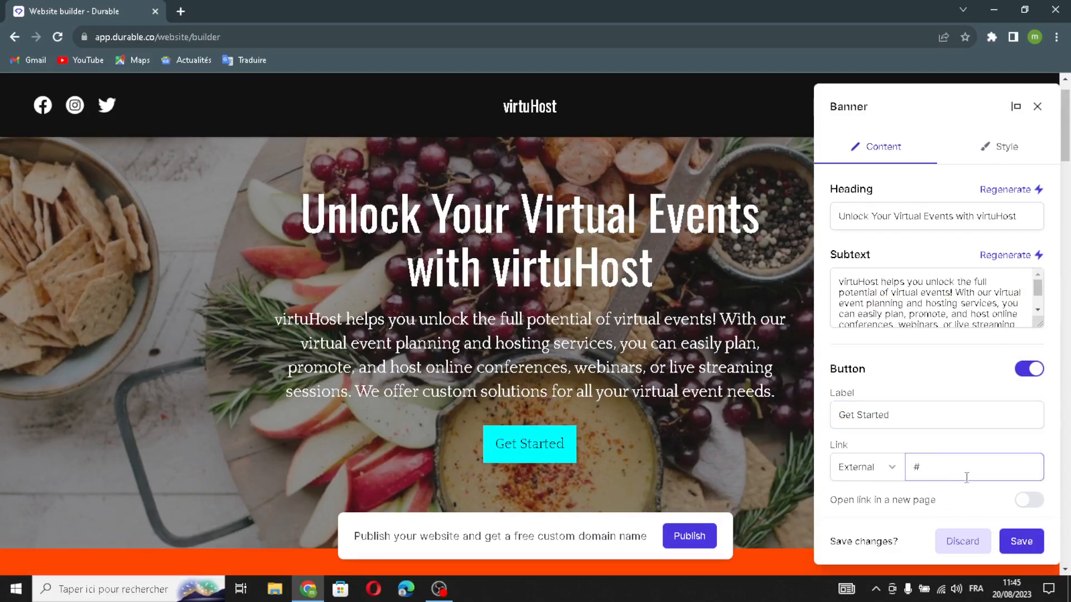
Regenerate the banner's background image with AI in its style settings
{"action": "left_click", "coordinate": [1003, 150]}
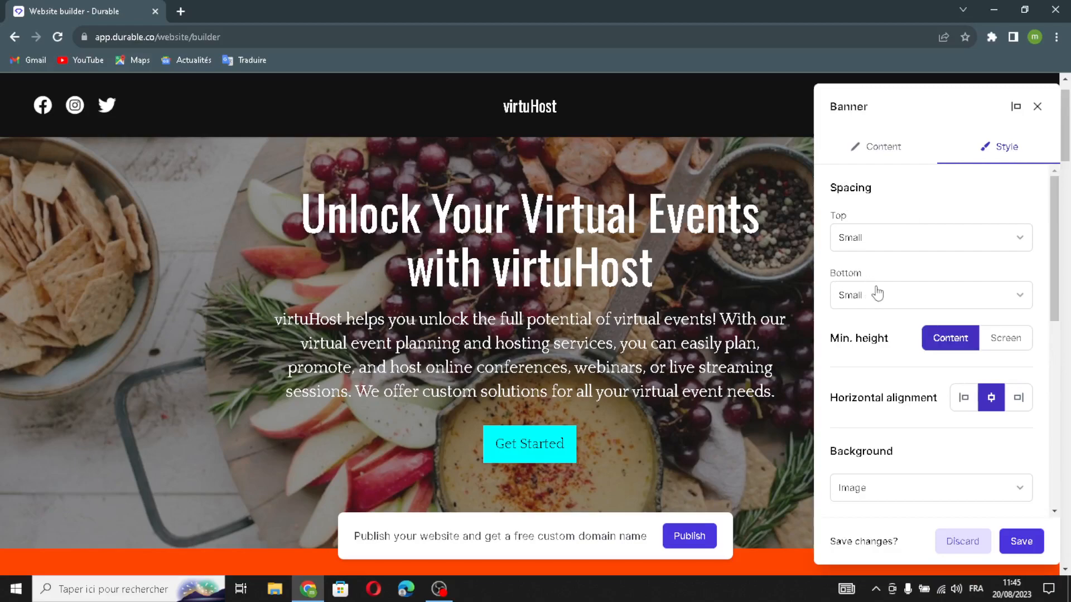
{"action": "scroll", "coordinate": [880, 407], "scroll_direction": "down", "scroll_amount": 3}
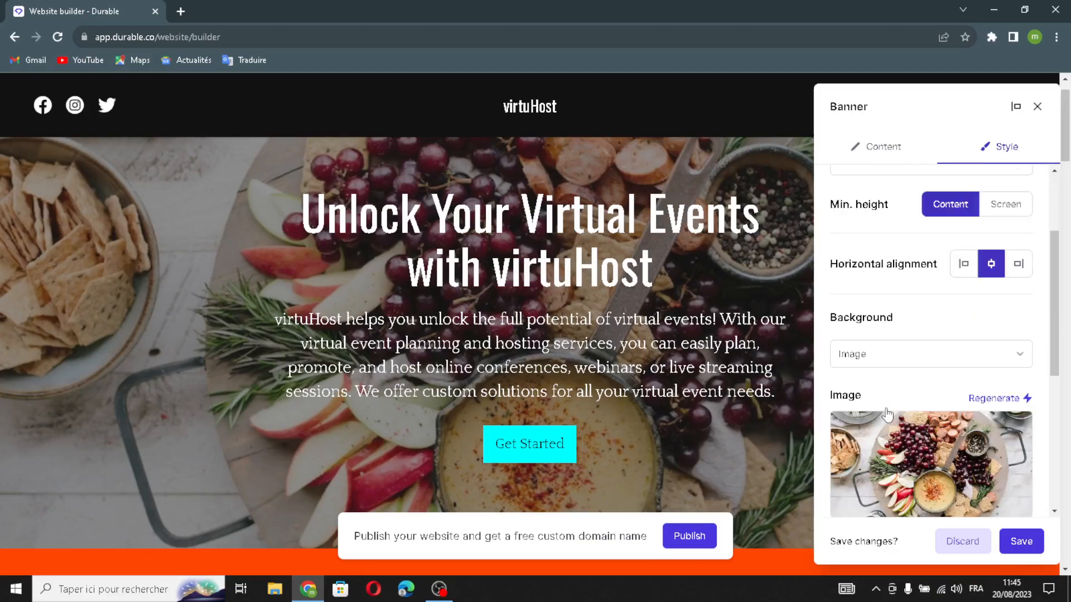
{"action": "scroll", "coordinate": [1004, 413], "scroll_direction": "down", "scroll_amount": 4}
{"action": "scroll", "coordinate": [986, 346], "scroll_direction": "up", "scroll_amount": 2}
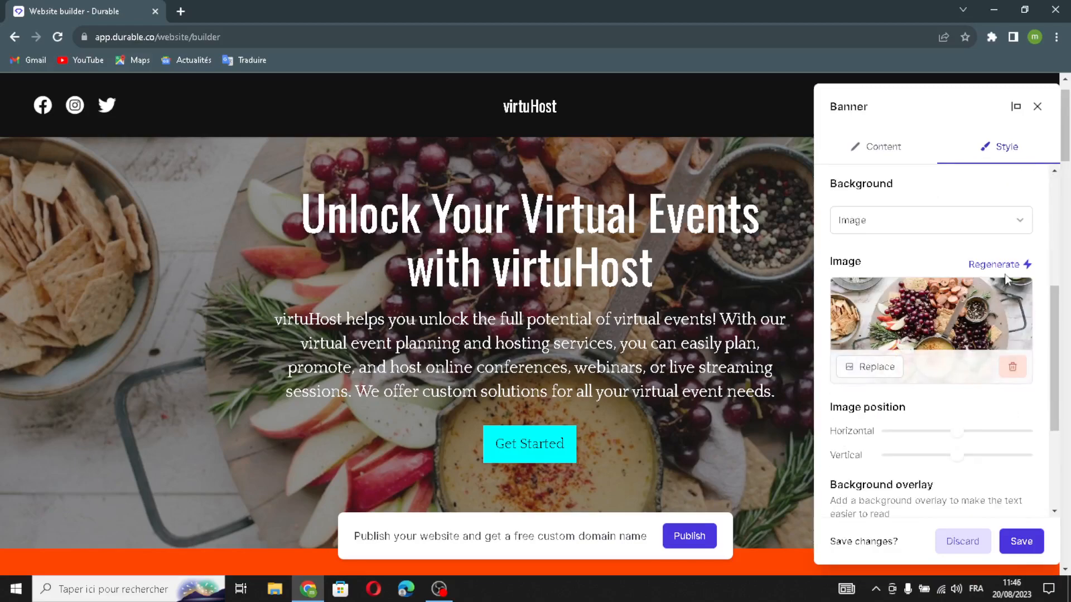
{"action": "left_click", "coordinate": [1004, 264]}
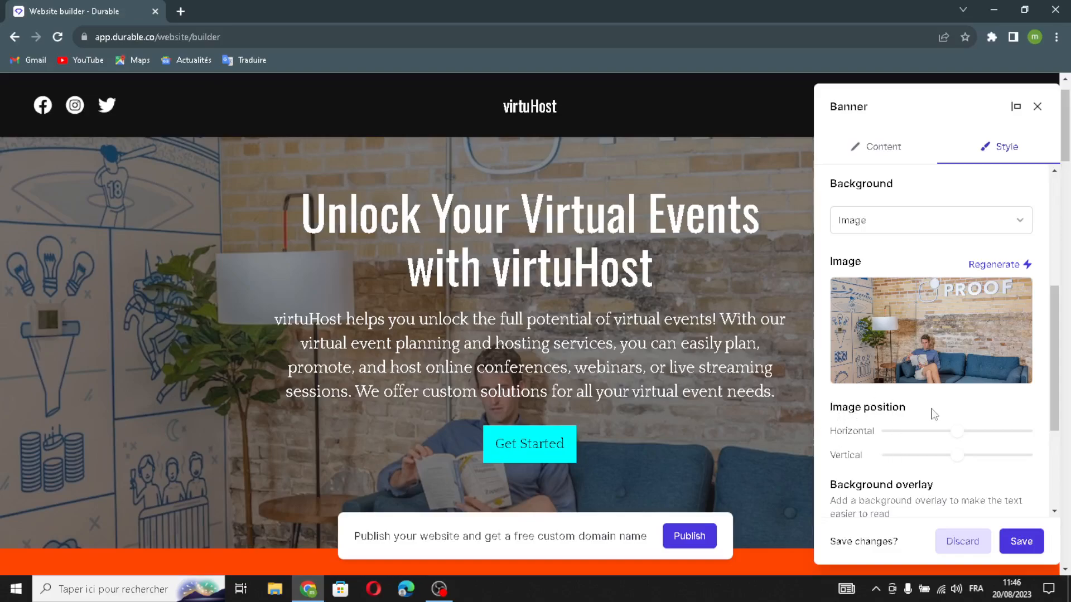
Enable Combine with header for the banner and save the banner changes
{"action": "scroll", "coordinate": [934, 413], "scroll_direction": "down", "scroll_amount": 3}
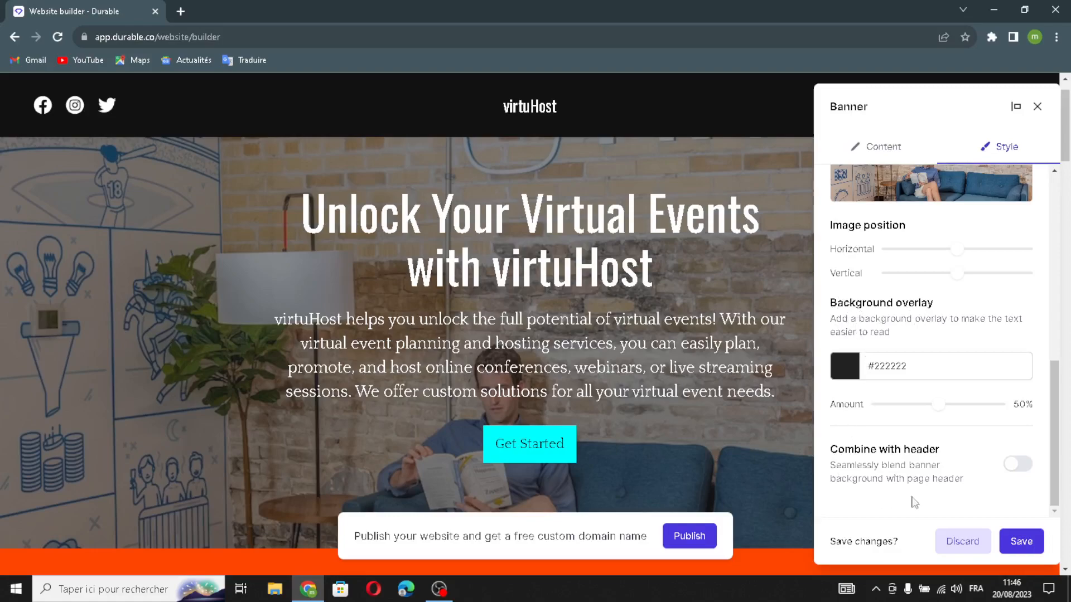
{"action": "left_click", "coordinate": [1011, 465]}
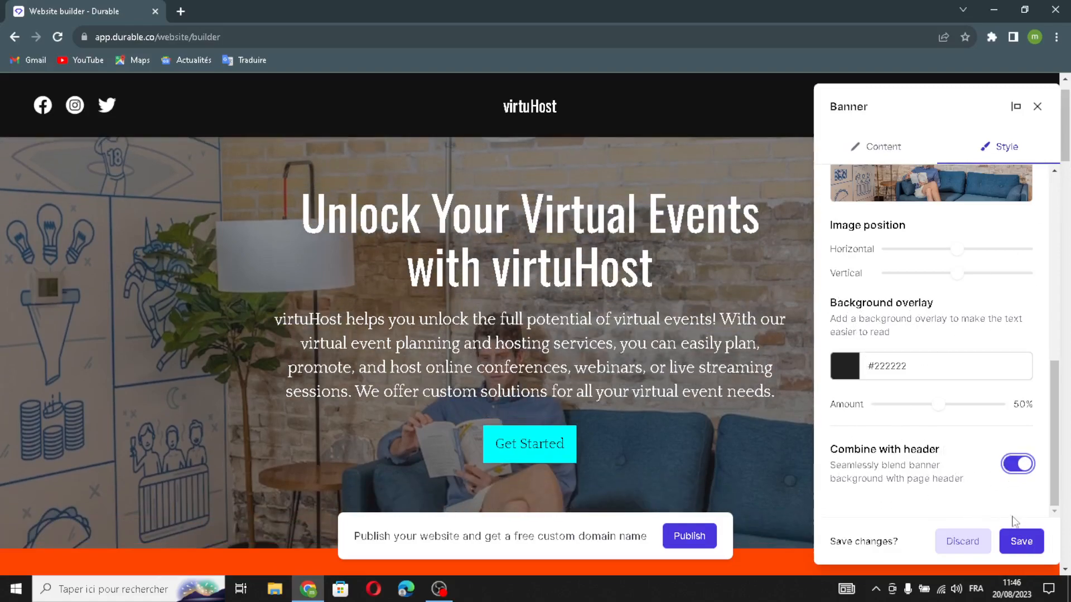
{"action": "left_click", "coordinate": [1021, 541]}
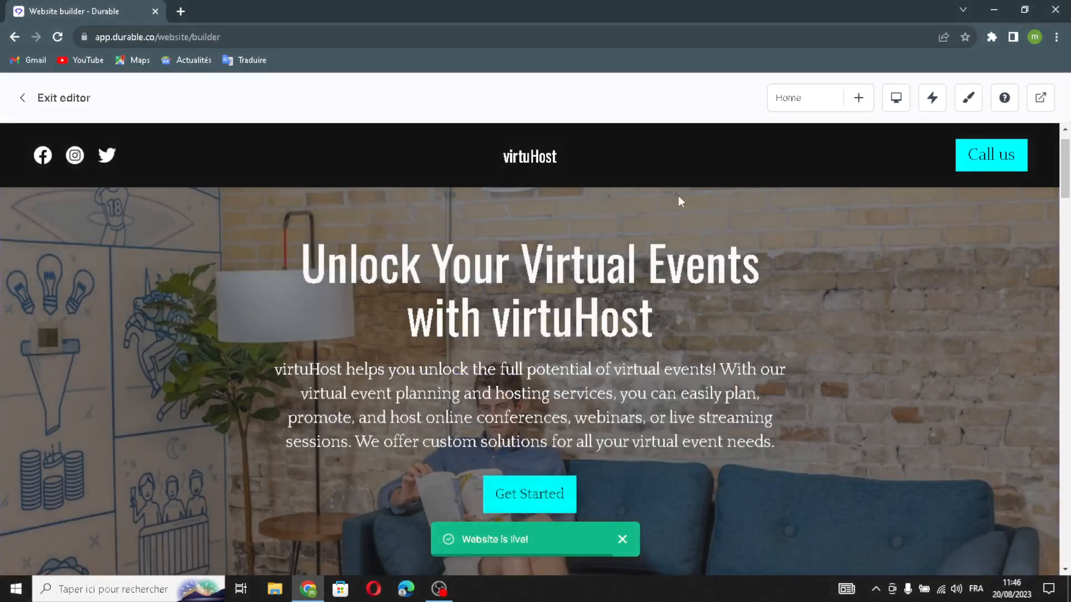
Open the About virtuHost section for editing and regenerate its text content and image with AI
{"action": "scroll", "coordinate": [658, 223], "scroll_direction": "down", "scroll_amount": 7}
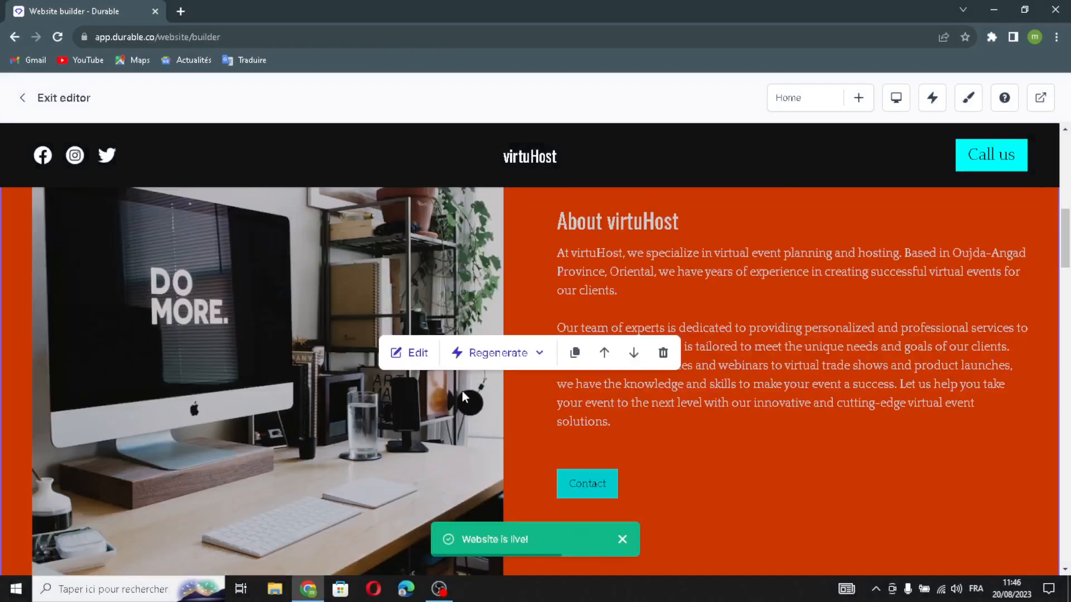
{"action": "left_click", "coordinate": [406, 351]}
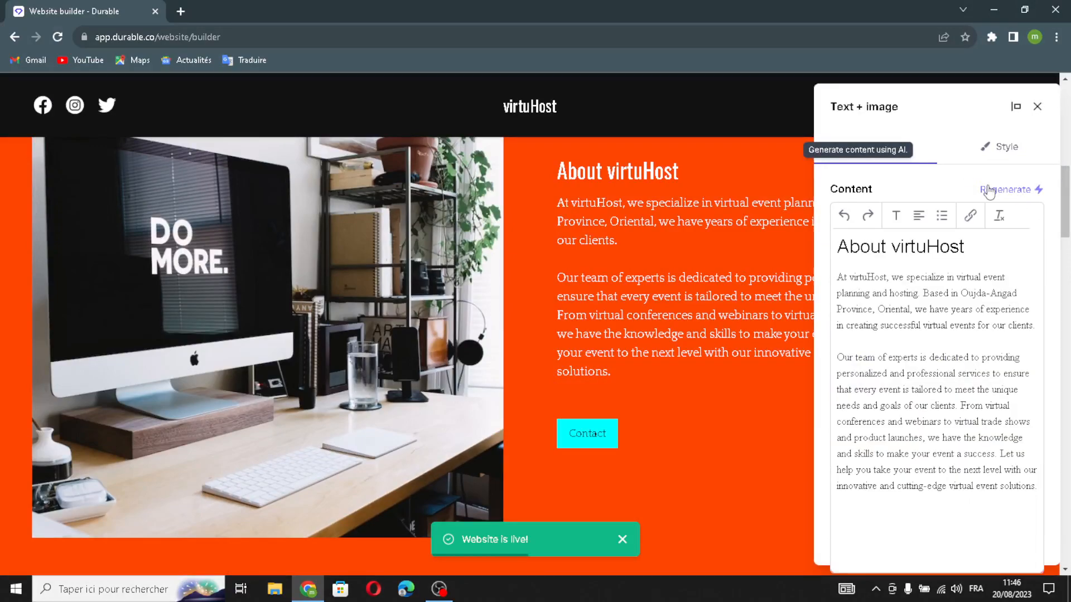
{"action": "left_click", "coordinate": [988, 190]}
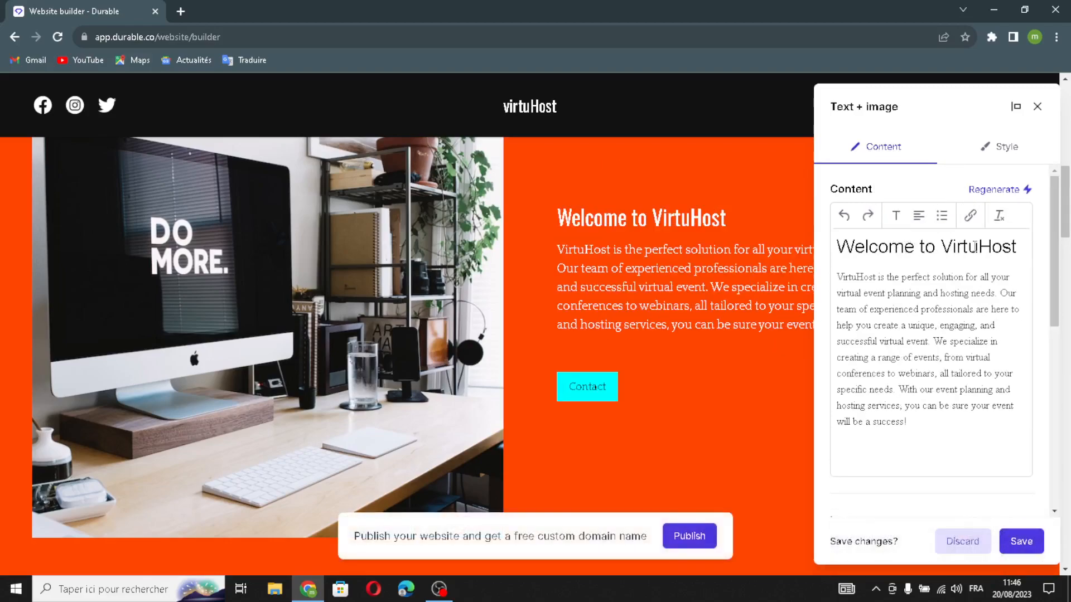
{"action": "scroll", "coordinate": [880, 364], "scroll_direction": "down", "scroll_amount": 3}
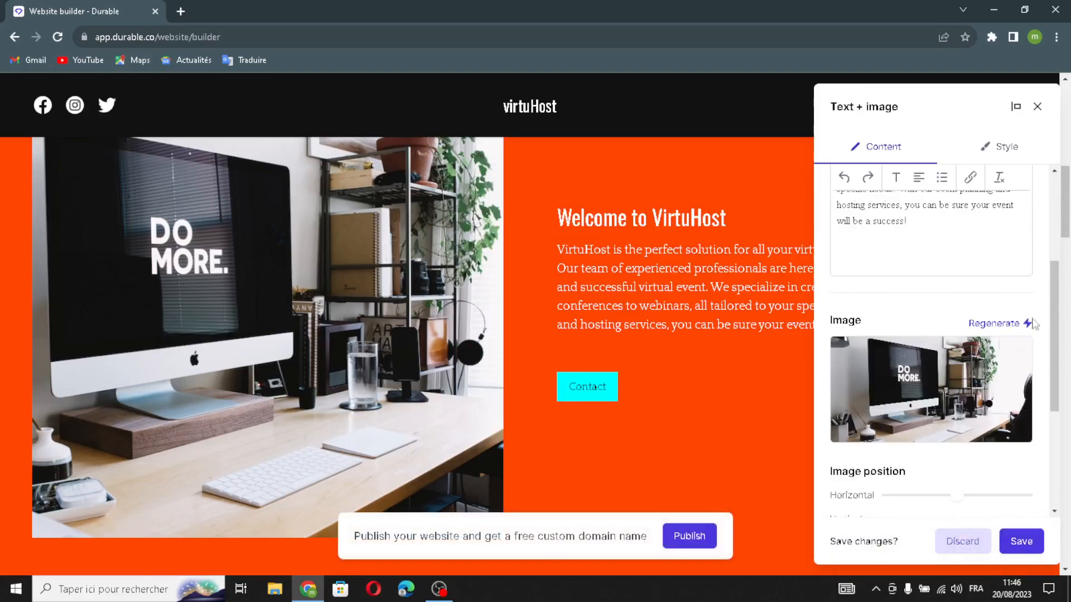
{"action": "left_click", "coordinate": [1004, 325]}
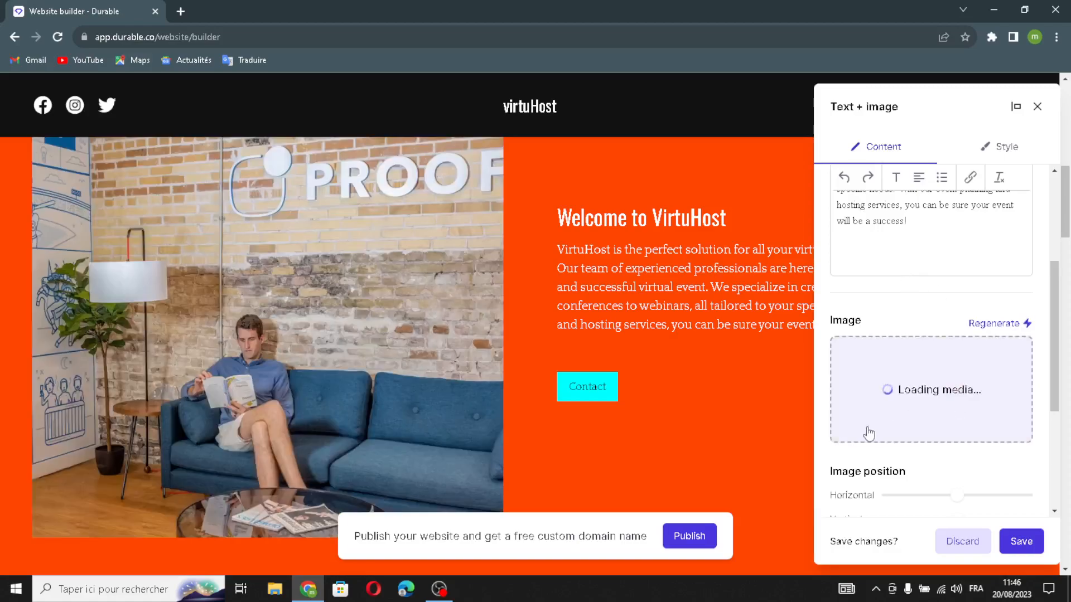
Review the text and image section's button, alignment, spacing and background settings, and save the section changes
{"action": "scroll", "coordinate": [886, 427], "scroll_direction": "down", "scroll_amount": 1}
{"action": "scroll", "coordinate": [865, 423], "scroll_direction": "down", "scroll_amount": 3}
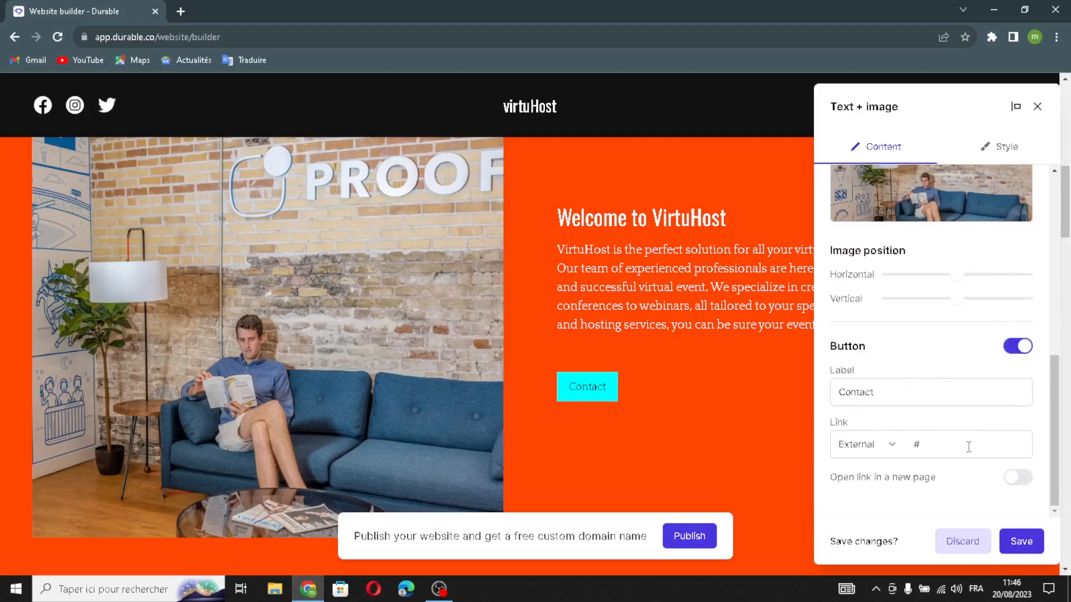
{"action": "scroll", "coordinate": [922, 281], "scroll_direction": "up", "scroll_amount": 4}
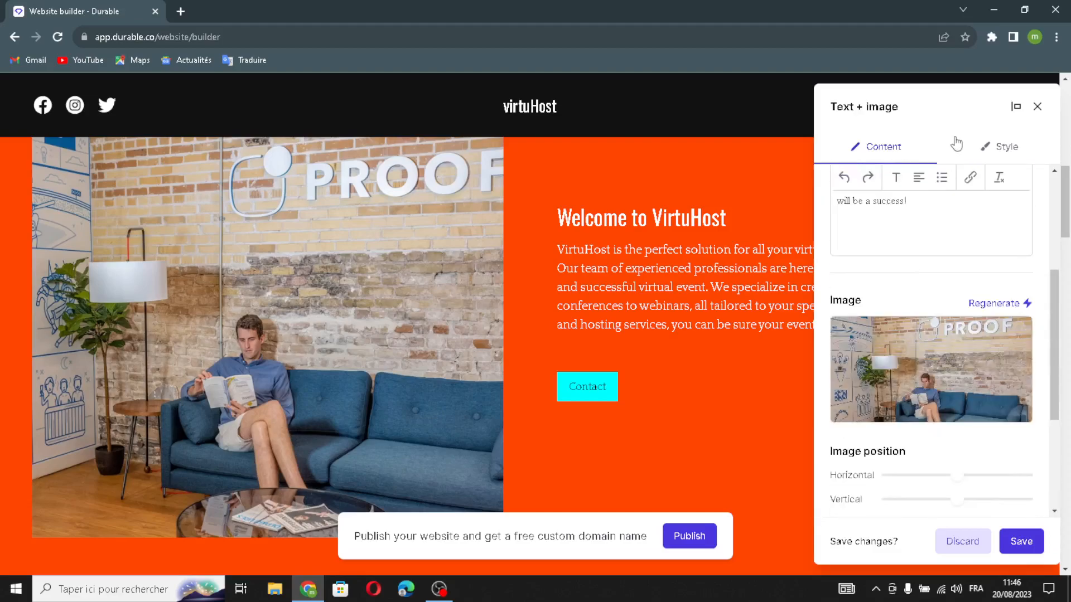
{"action": "left_click", "coordinate": [1004, 147]}
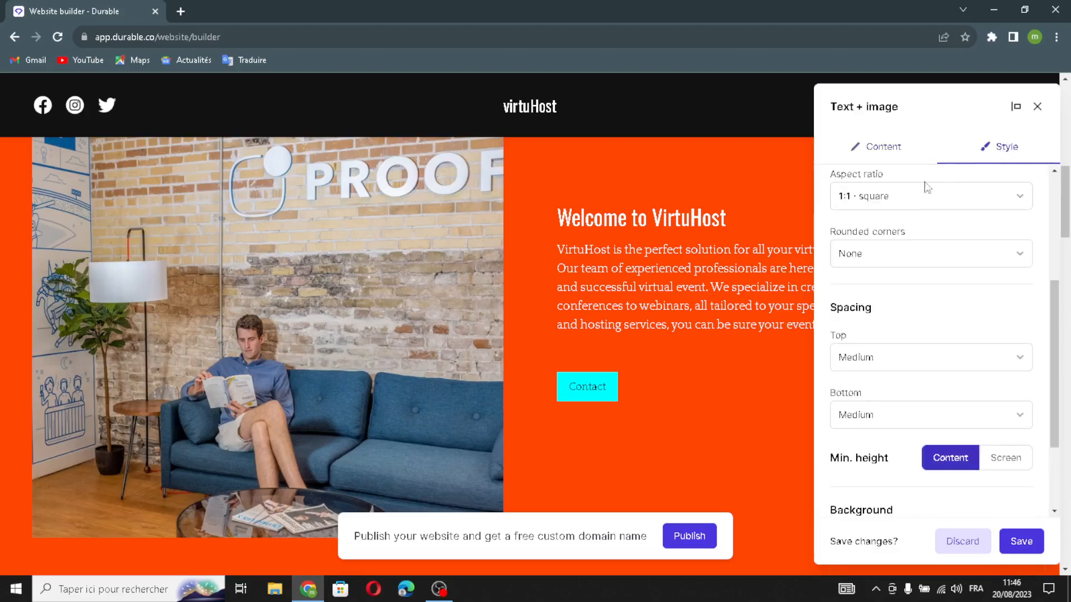
{"action": "scroll", "coordinate": [943, 184], "scroll_direction": "up", "scroll_amount": 4}
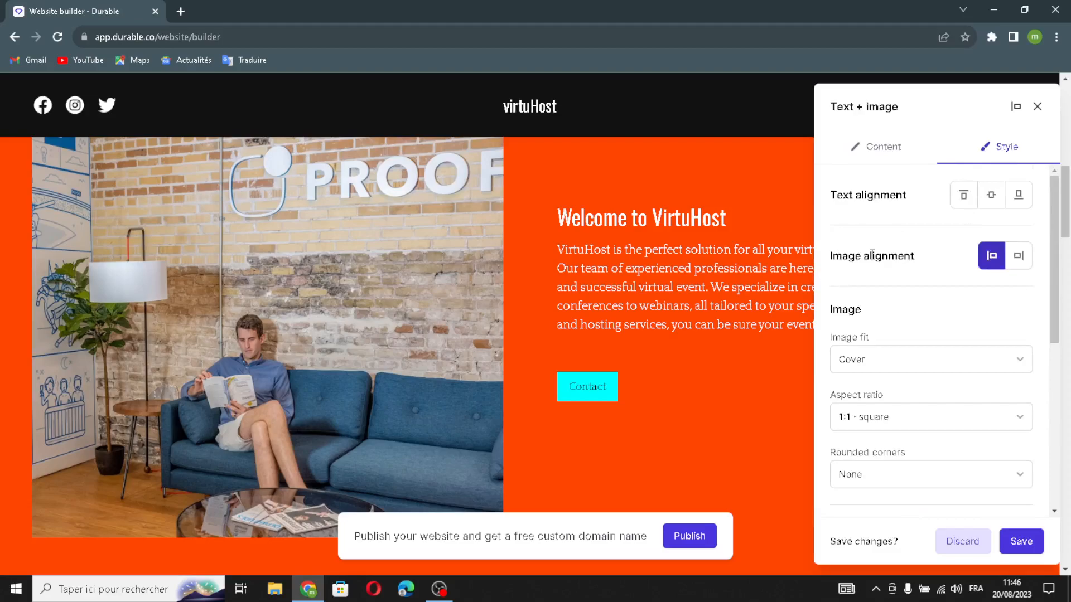
{"action": "scroll", "coordinate": [892, 262], "scroll_direction": "down", "scroll_amount": 2}
{"action": "scroll", "coordinate": [886, 377], "scroll_direction": "down", "scroll_amount": 3}
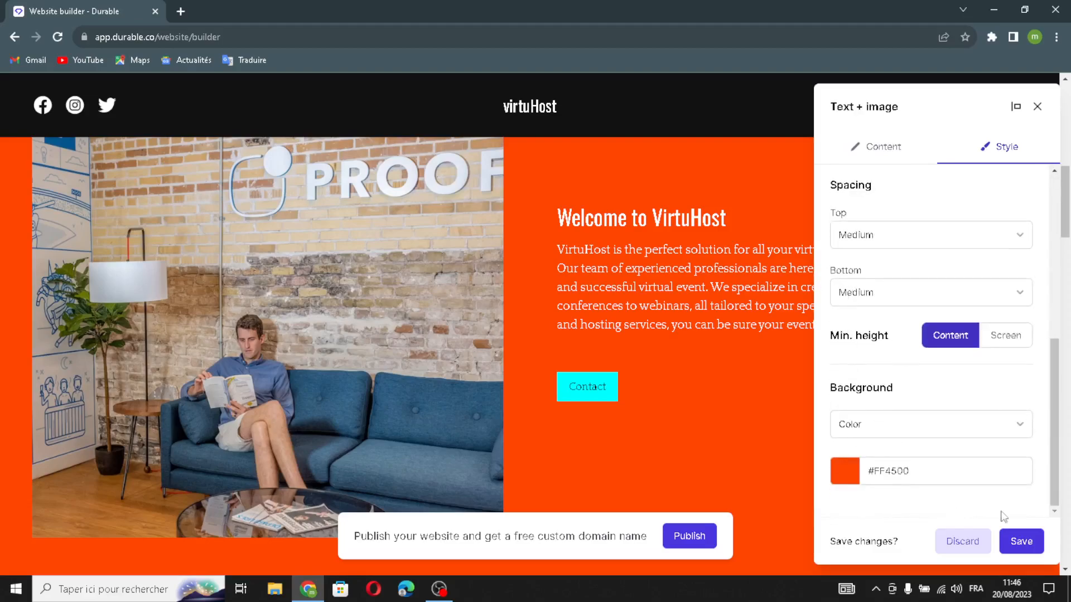
{"action": "left_click", "coordinate": [1021, 548]}
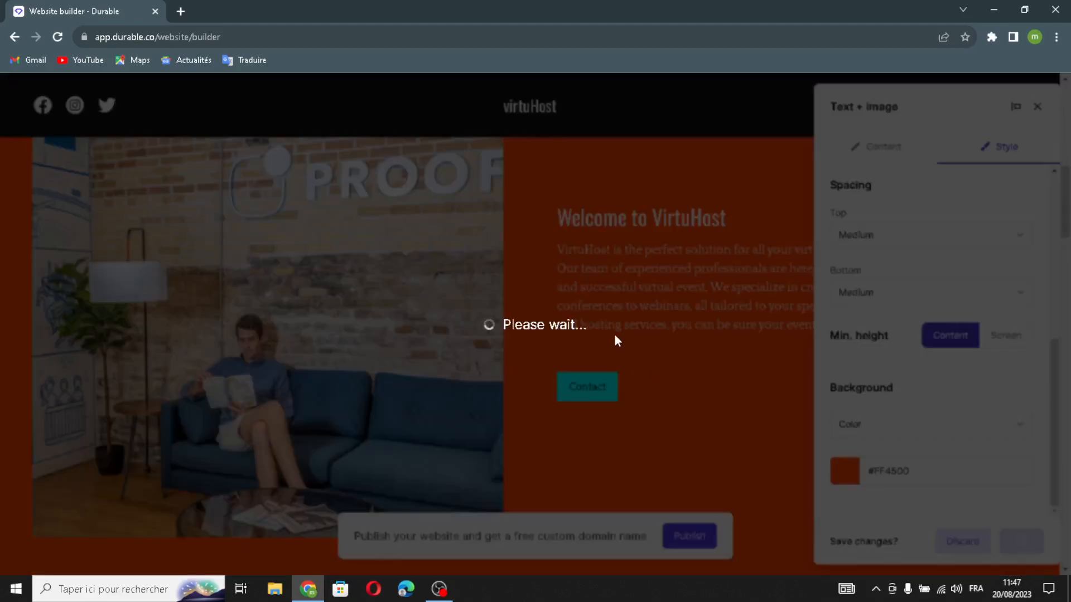
Open the Our Services list section for editing and place the cursor in its heading
{"action": "scroll", "coordinate": [618, 341], "scroll_direction": "down", "scroll_amount": 13}
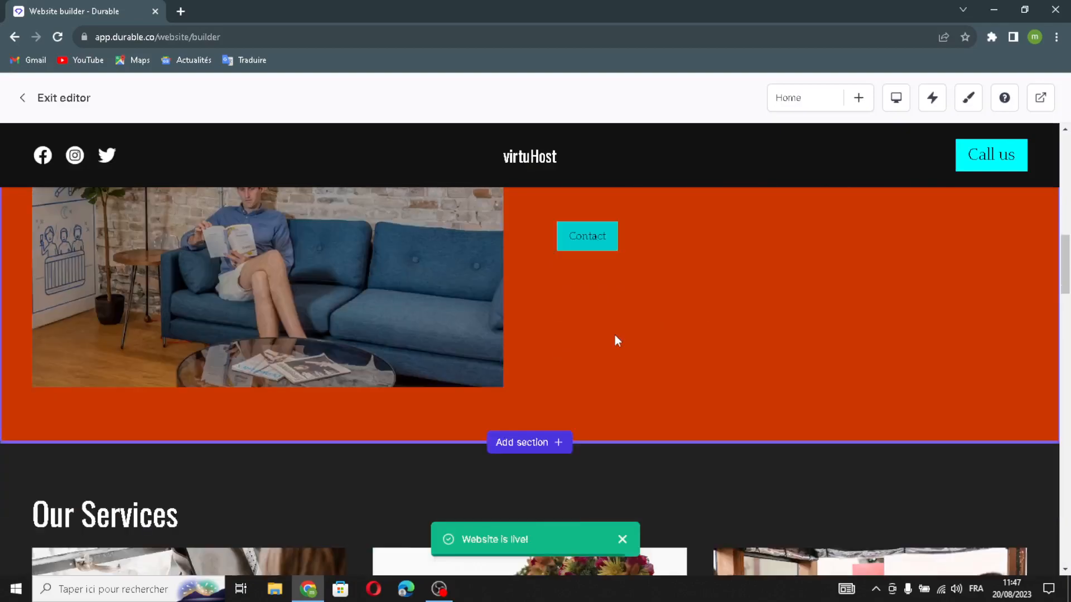
{"action": "scroll", "coordinate": [618, 340], "scroll_direction": "up", "scroll_amount": 2}
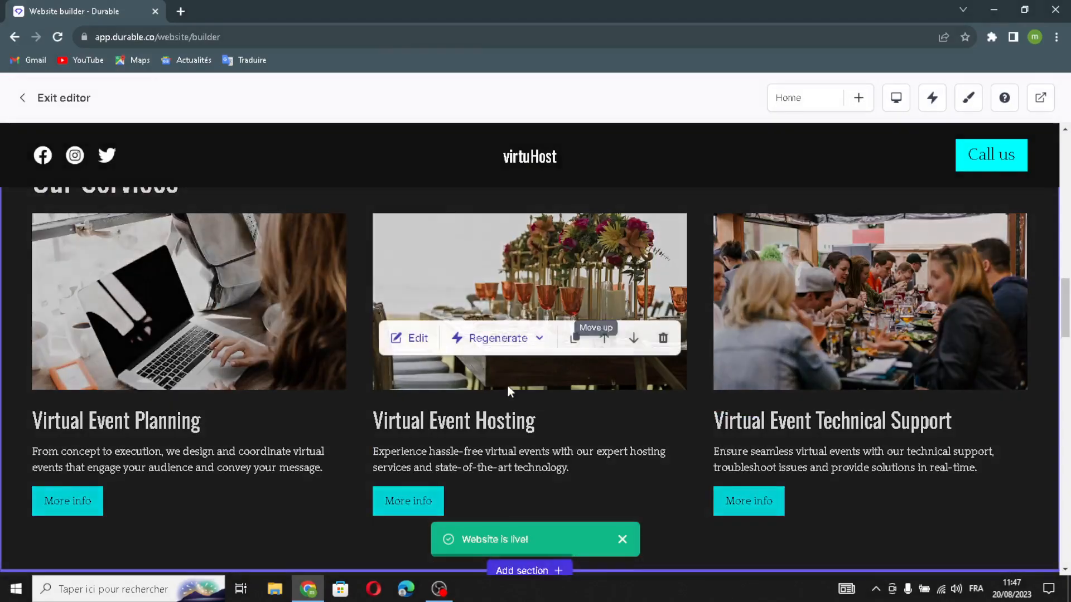
{"action": "left_click", "coordinate": [403, 339]}
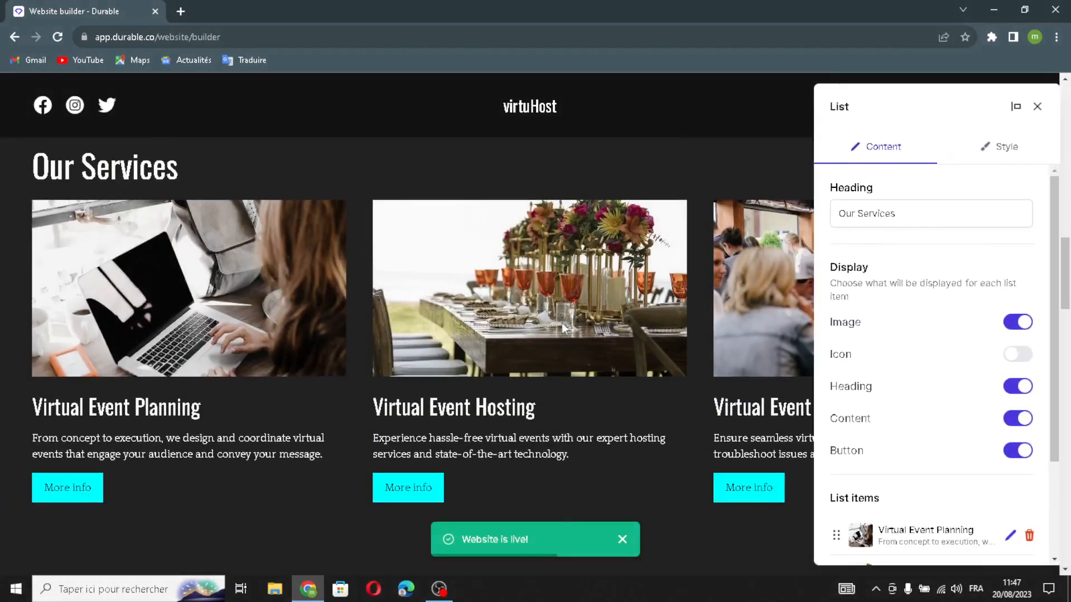
{"action": "double_click", "coordinate": [928, 208]}
{"action": "left_click", "coordinate": [908, 210]}
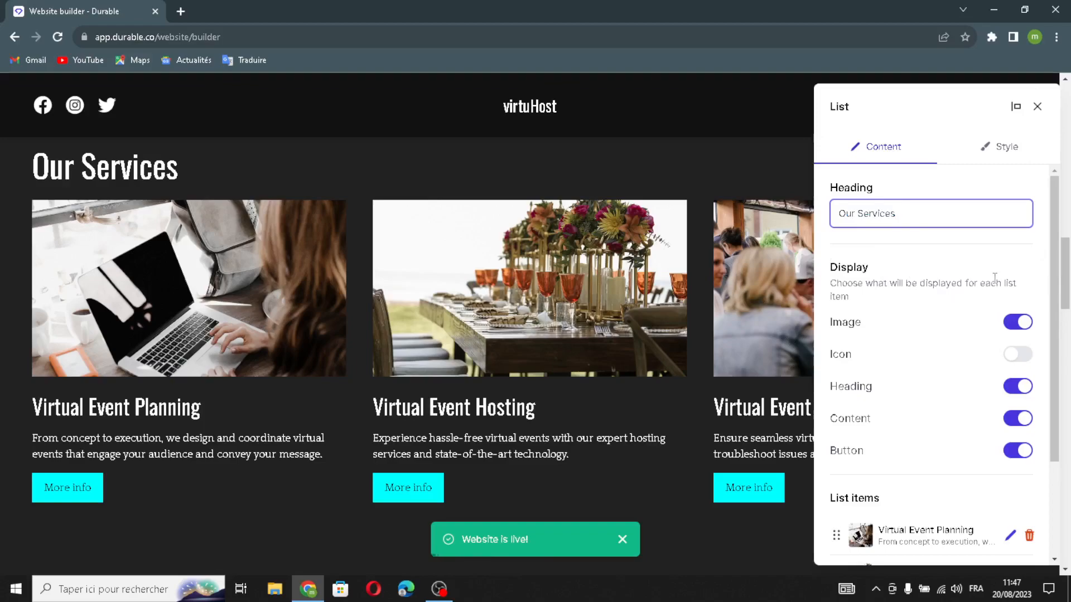
Add a new item with an AI-generated image to the Our Services list and save the item
{"action": "scroll", "coordinate": [903, 383], "scroll_direction": "down", "scroll_amount": 2}
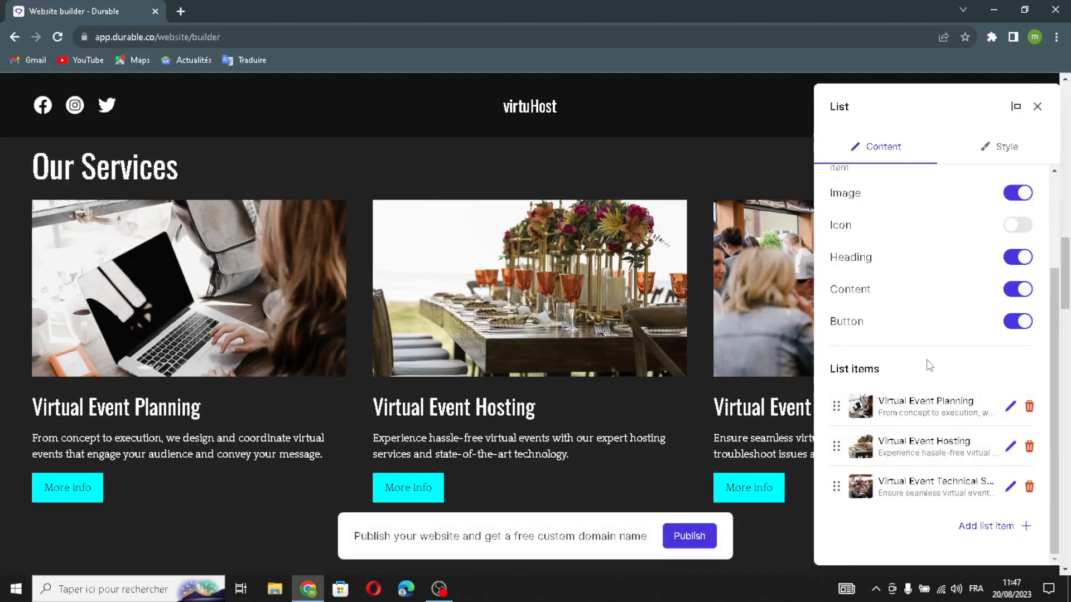
{"action": "left_click", "coordinate": [990, 529]}
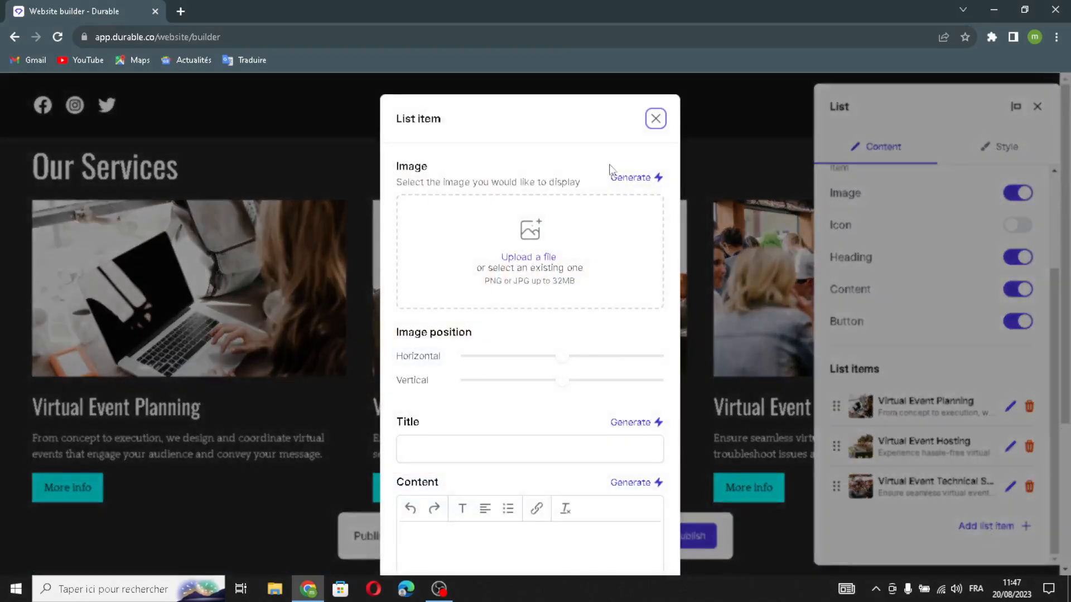
{"action": "left_click", "coordinate": [628, 182]}
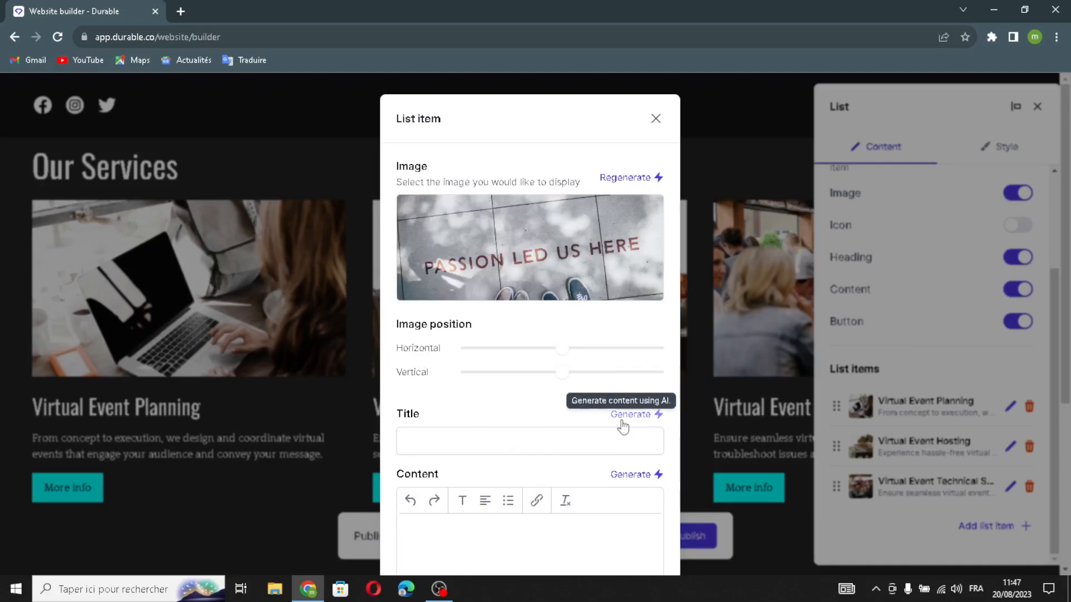
{"action": "scroll", "coordinate": [624, 424], "scroll_direction": "down", "scroll_amount": 1}
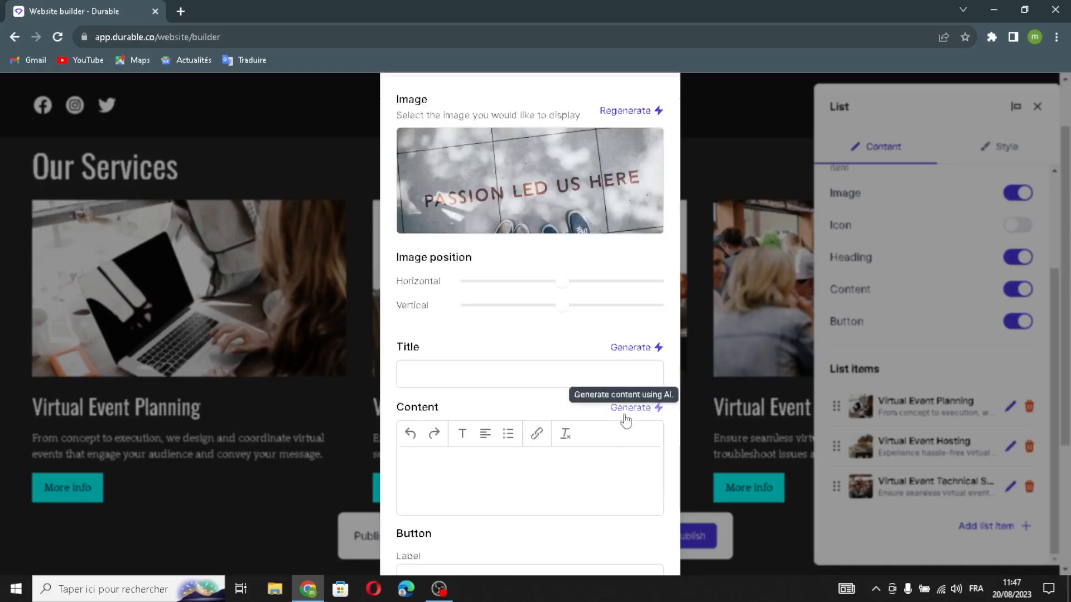
{"action": "scroll", "coordinate": [549, 402], "scroll_direction": "down", "scroll_amount": 2}
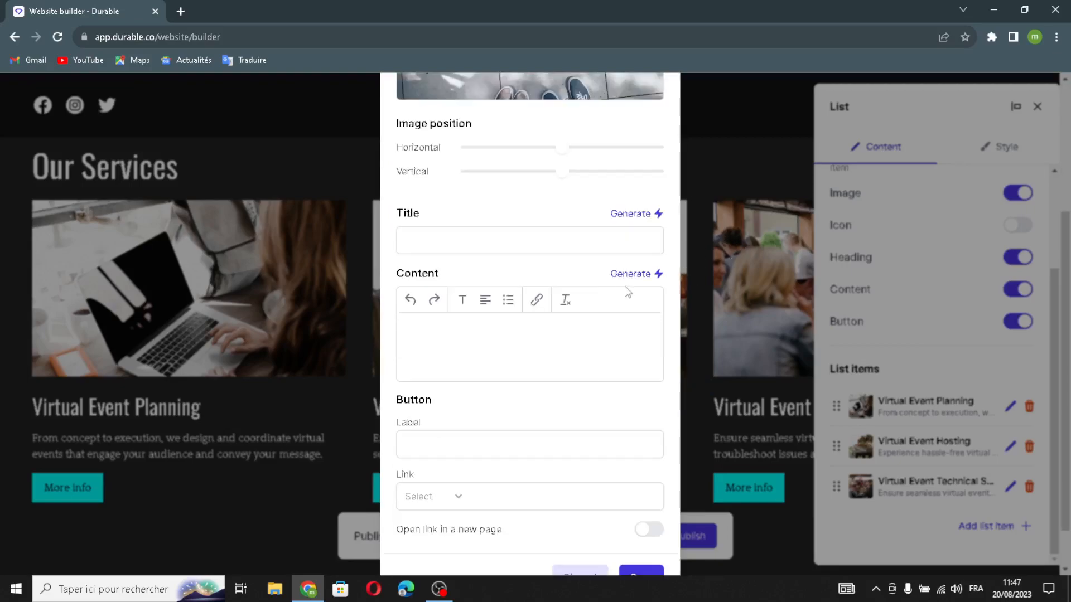
{"action": "scroll", "coordinate": [485, 429], "scroll_direction": "down", "scroll_amount": 1}
{"action": "left_click", "coordinate": [458, 387]}
{"action": "left_click", "coordinate": [485, 448]}
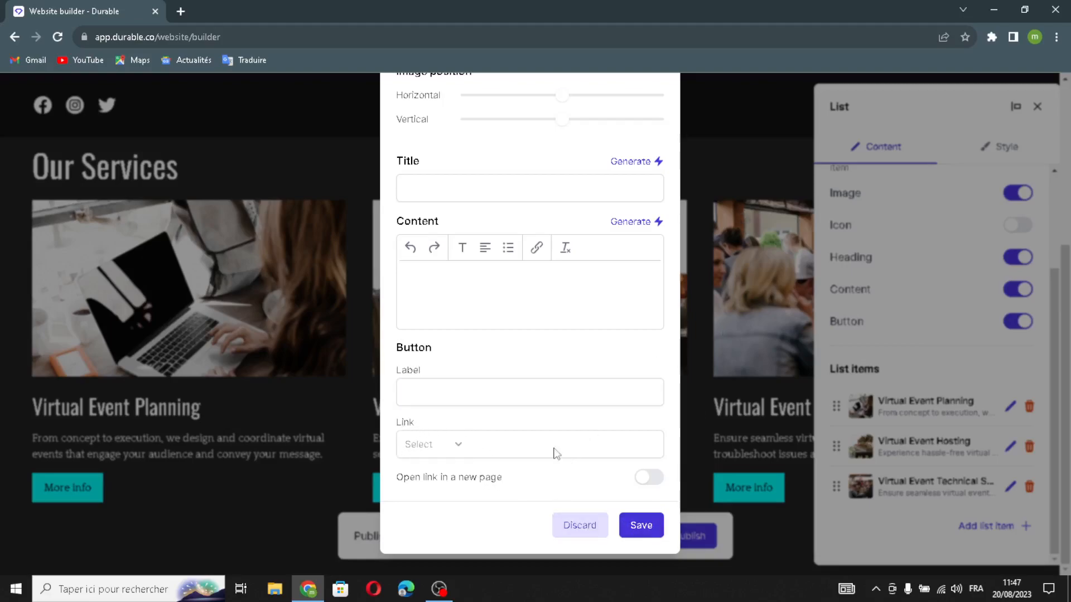
{"action": "scroll", "coordinate": [549, 447], "scroll_direction": "up", "scroll_amount": 4}
{"action": "scroll", "coordinate": [555, 444], "scroll_direction": "down", "scroll_amount": 4}
{"action": "left_click", "coordinate": [633, 527]}
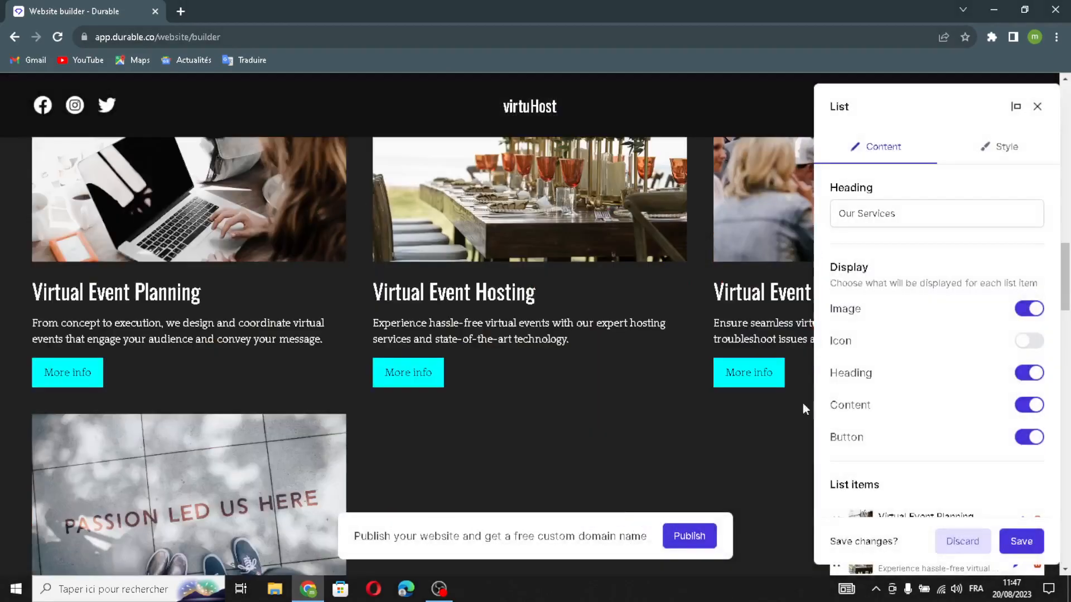
Review the Our Services list's alignment, image, spacing and background style settings, and save the section changes
{"action": "left_click", "coordinate": [996, 148]}
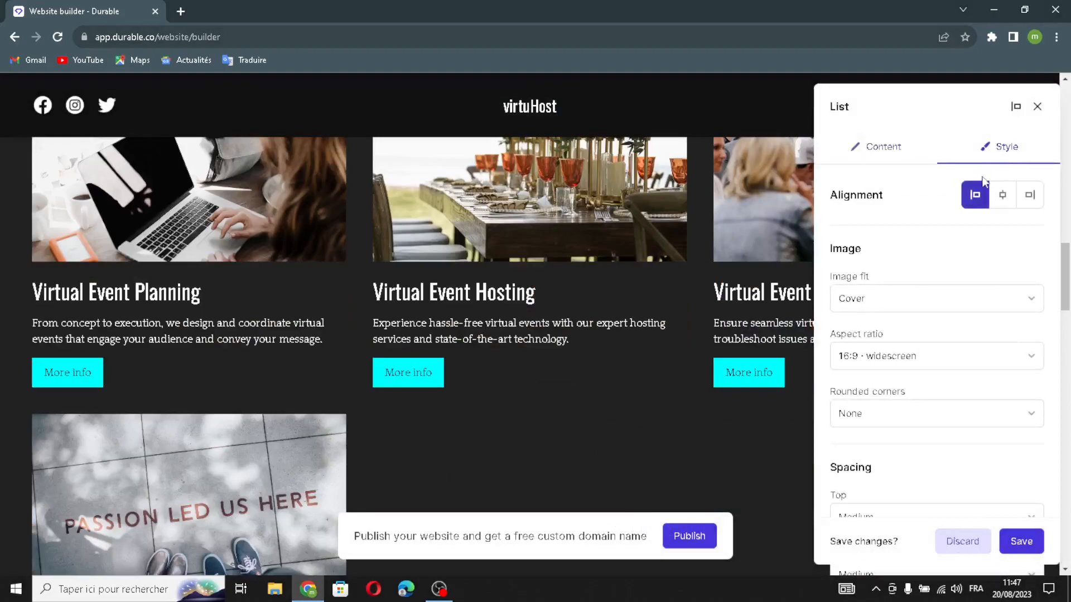
{"action": "scroll", "coordinate": [955, 240], "scroll_direction": "down", "scroll_amount": 3}
{"action": "scroll", "coordinate": [956, 240], "scroll_direction": "up", "scroll_amount": 3}
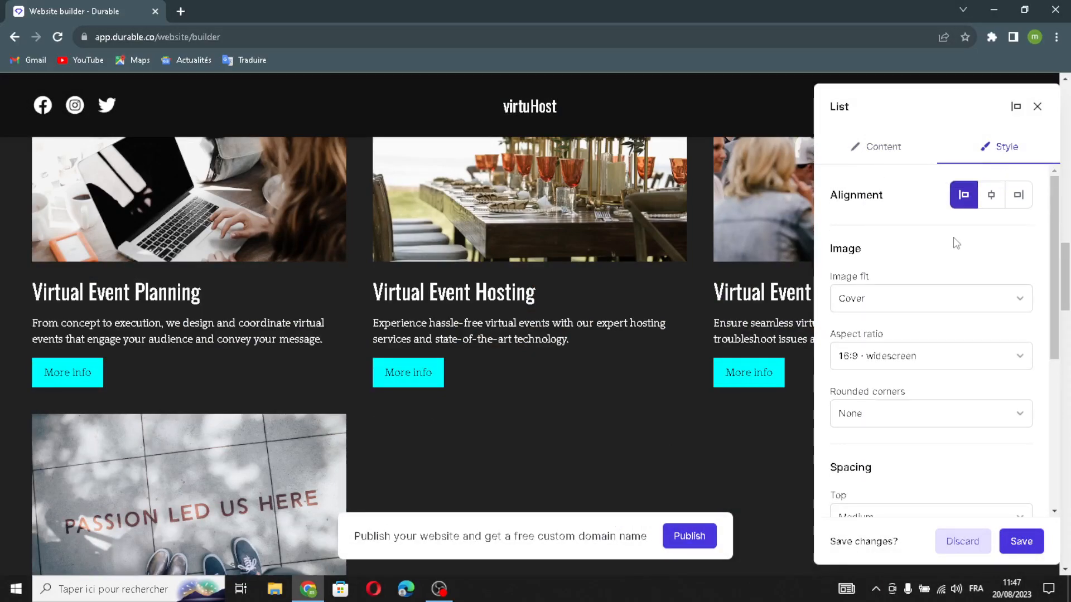
{"action": "scroll", "coordinate": [883, 340], "scroll_direction": "down", "scroll_amount": 5}
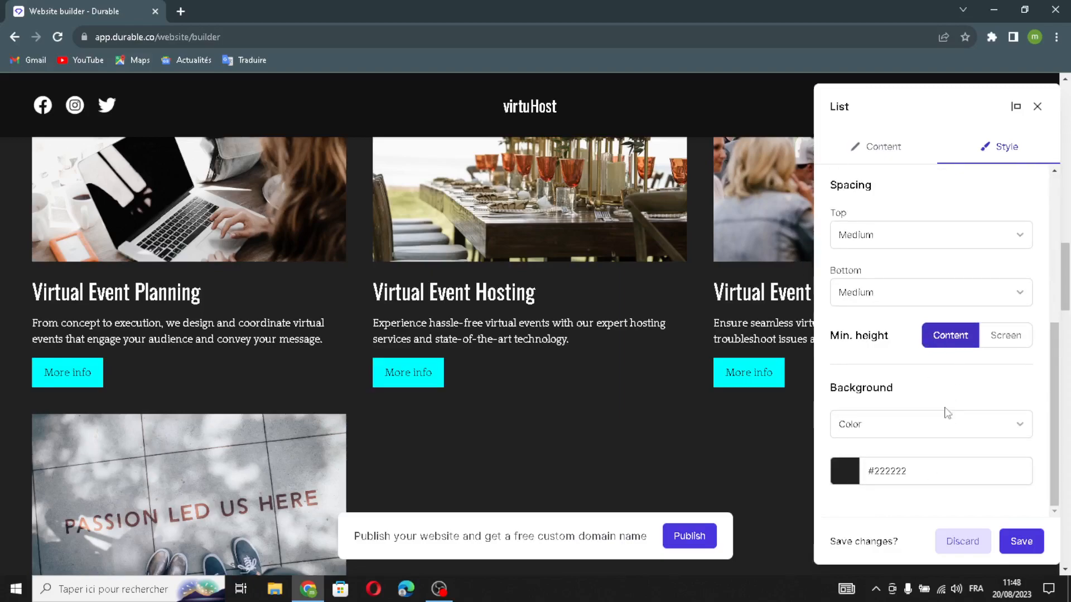
{"action": "left_click", "coordinate": [1021, 540]}
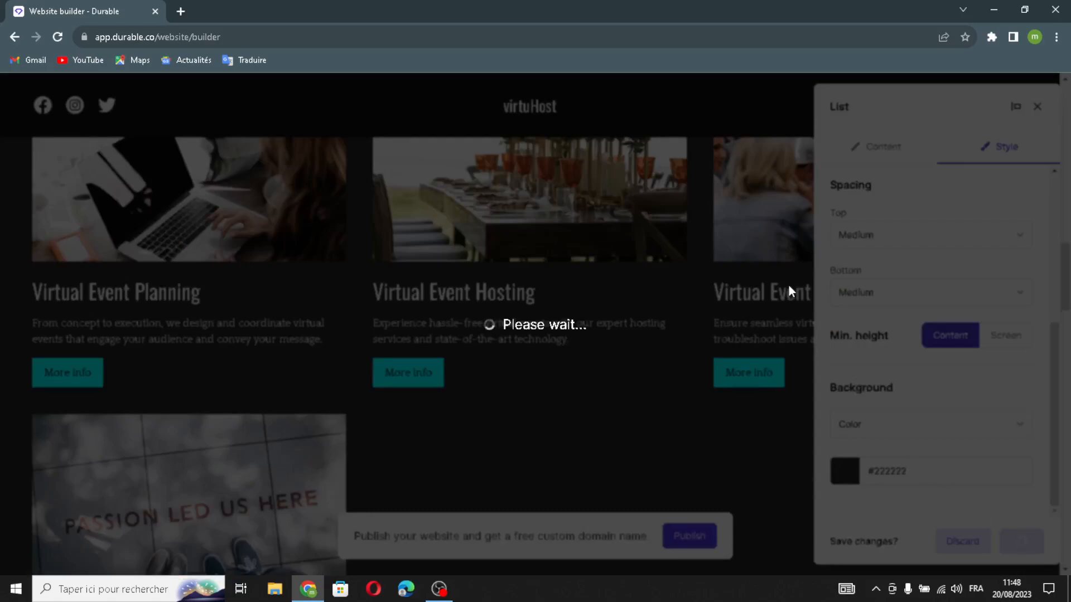
Open the testimonials section for editing and add a testimonial with an AI-generated quote and author
{"action": "scroll", "coordinate": [781, 288], "scroll_direction": "down", "scroll_amount": 8}
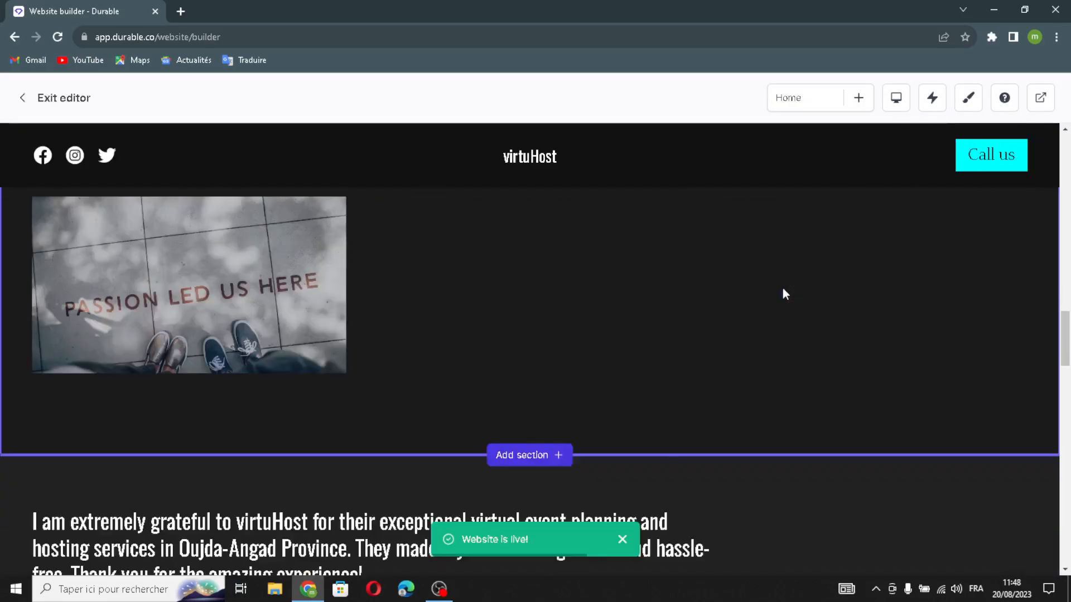
{"action": "mouse_move", "coordinate": [785, 294]}
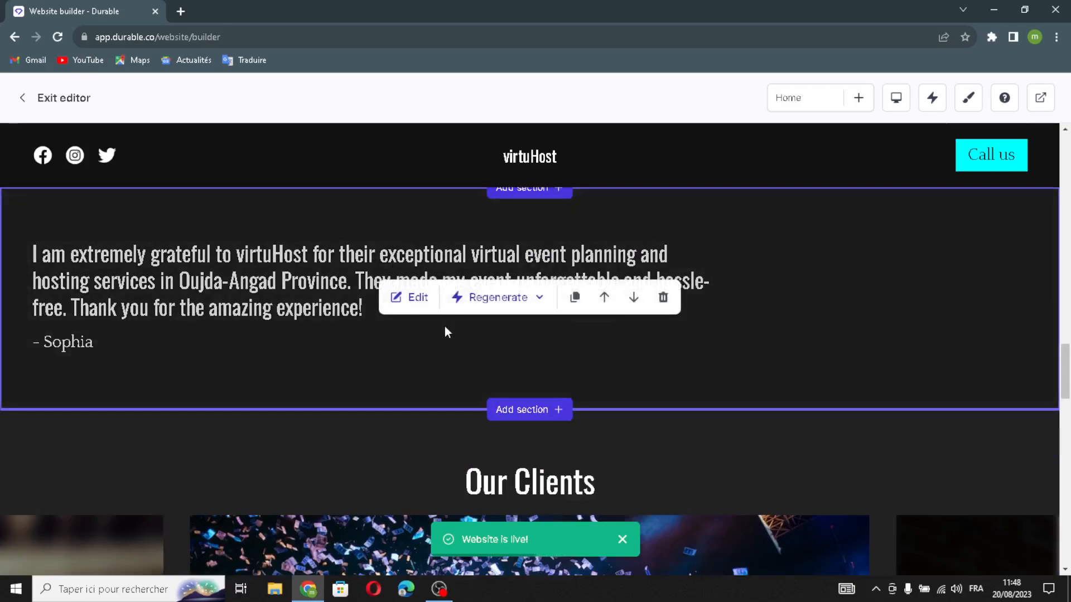
{"action": "left_click", "coordinate": [390, 292]}
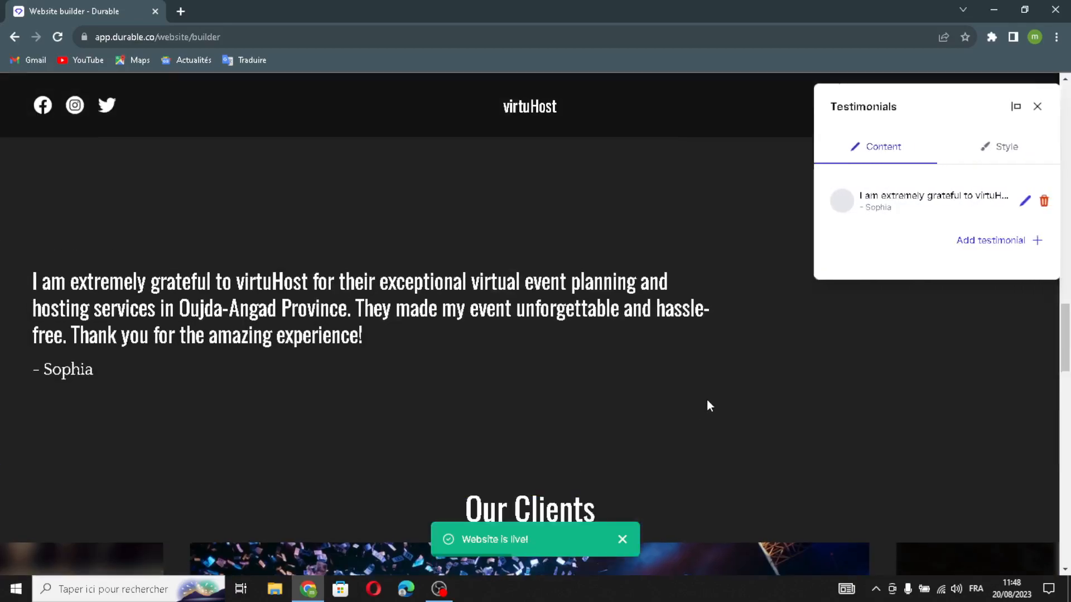
{"action": "left_click", "coordinate": [1021, 239]}
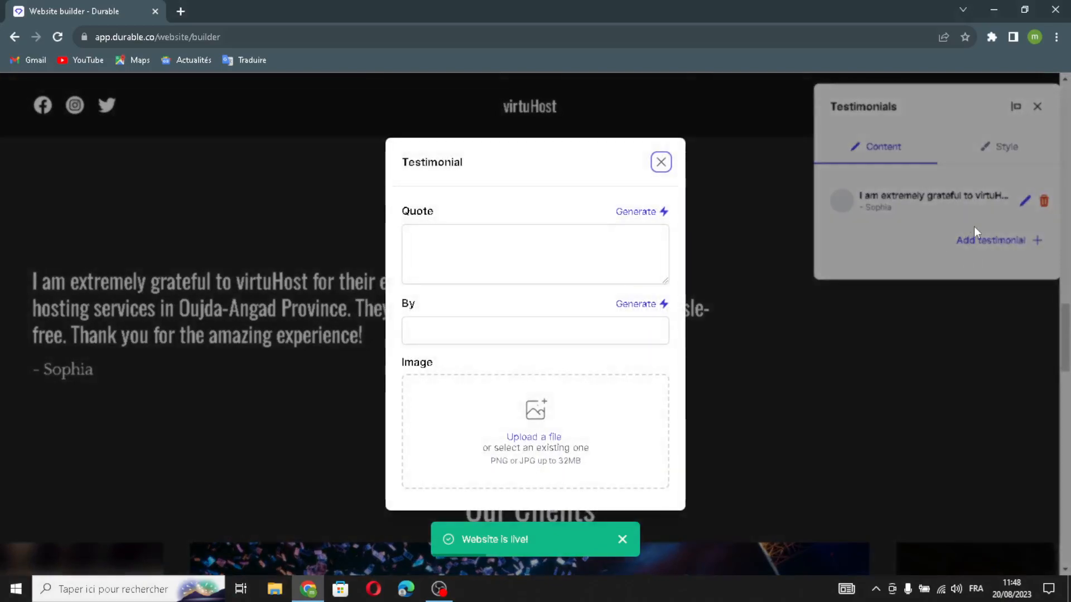
{"action": "left_click", "coordinate": [628, 212]}
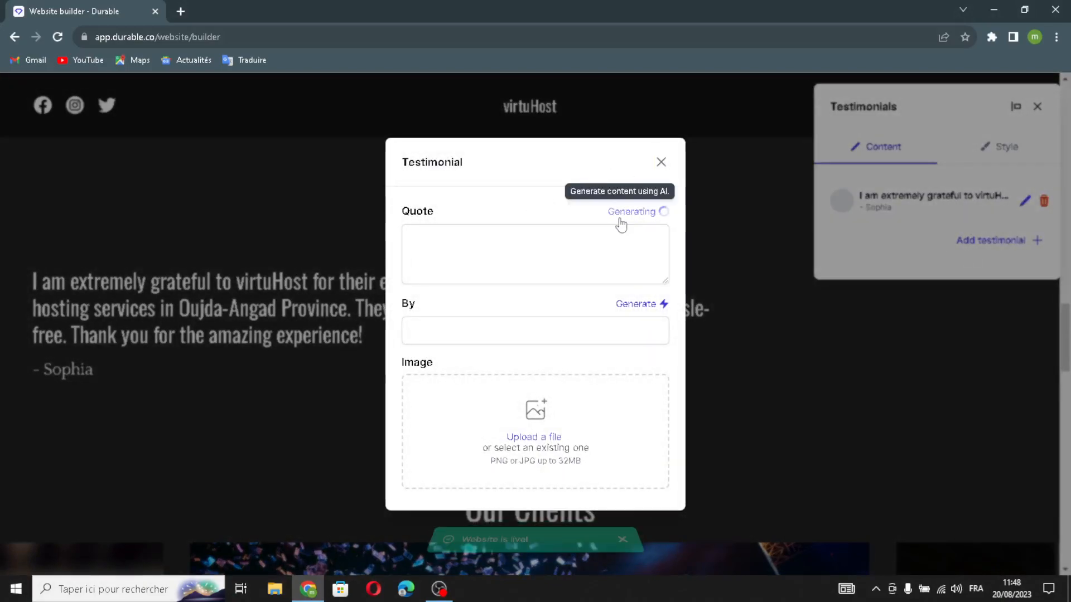
{"action": "left_click", "coordinate": [637, 278]}
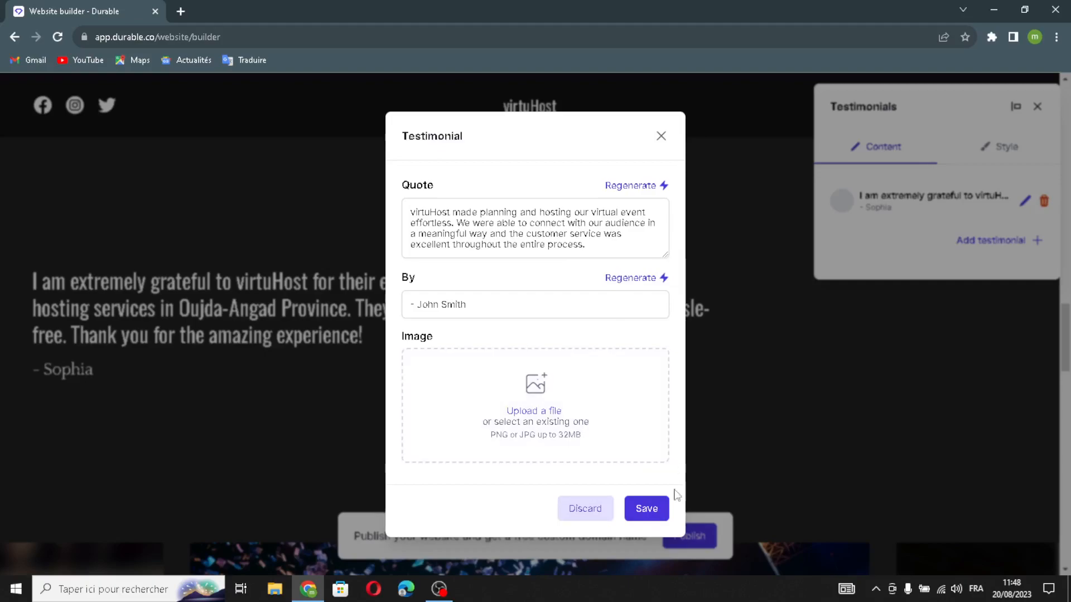
{"action": "left_click", "coordinate": [649, 509]}
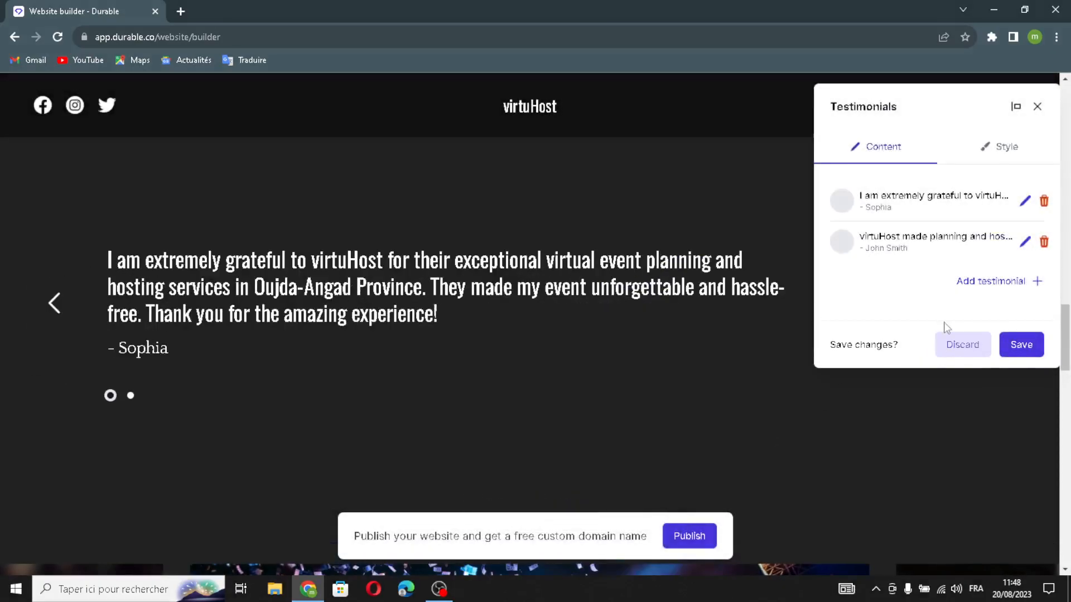
Try centre alignment in the testimonials section's style settings and switch back to left alignment
{"action": "left_click", "coordinate": [1023, 162]}
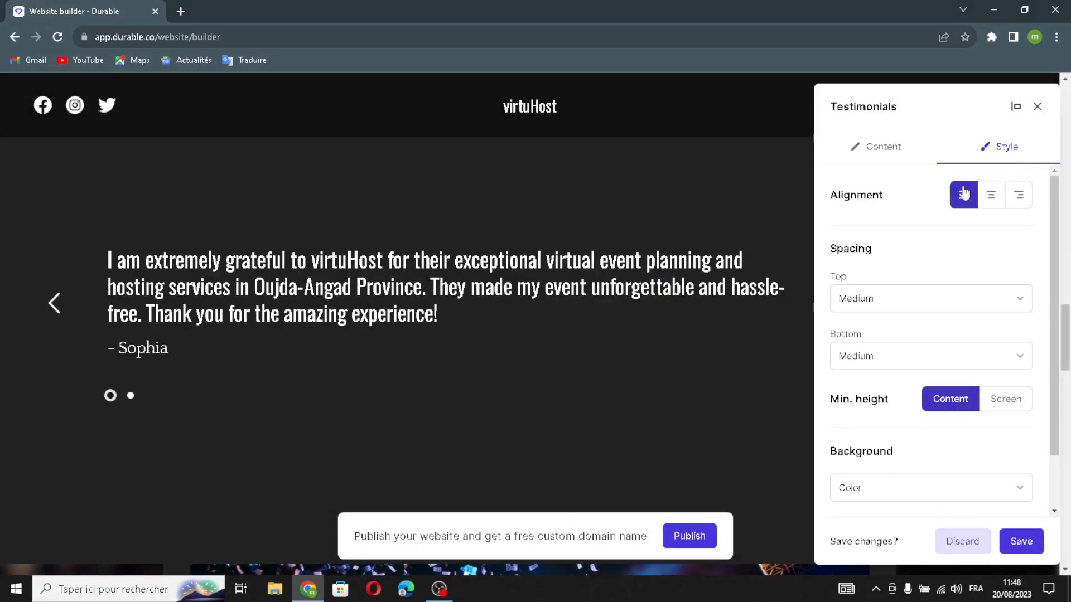
{"action": "left_click", "coordinate": [988, 196]}
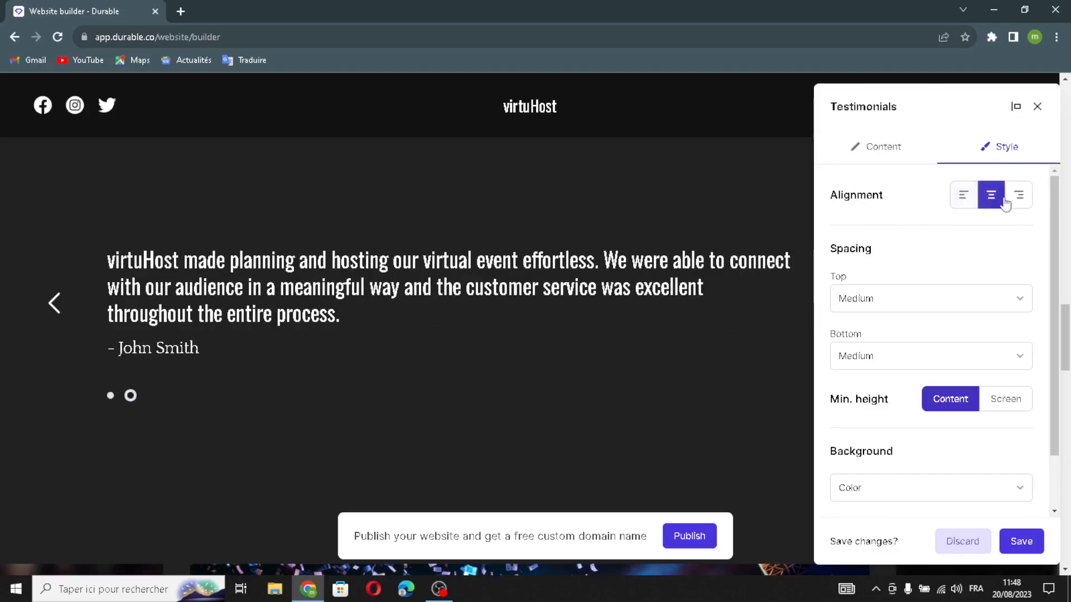
{"action": "left_click", "coordinate": [966, 196]}
Set the testimonials section's top spacing to Small and bottom spacing to Large, and save the section changes
{"action": "scroll", "coordinate": [897, 299], "scroll_direction": "down", "scroll_amount": 1}
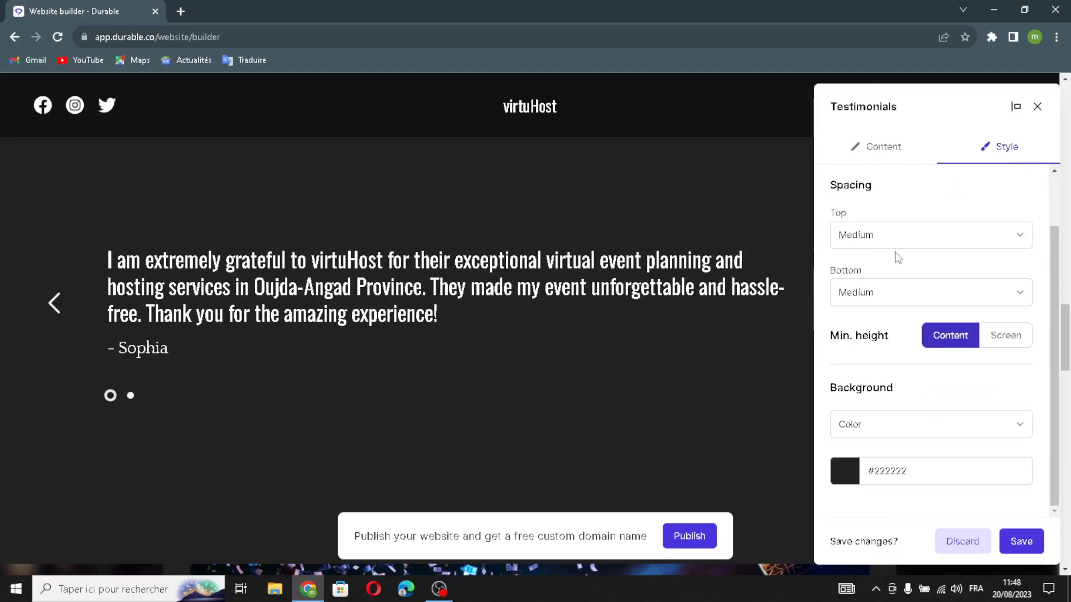
{"action": "left_click", "coordinate": [876, 240]}
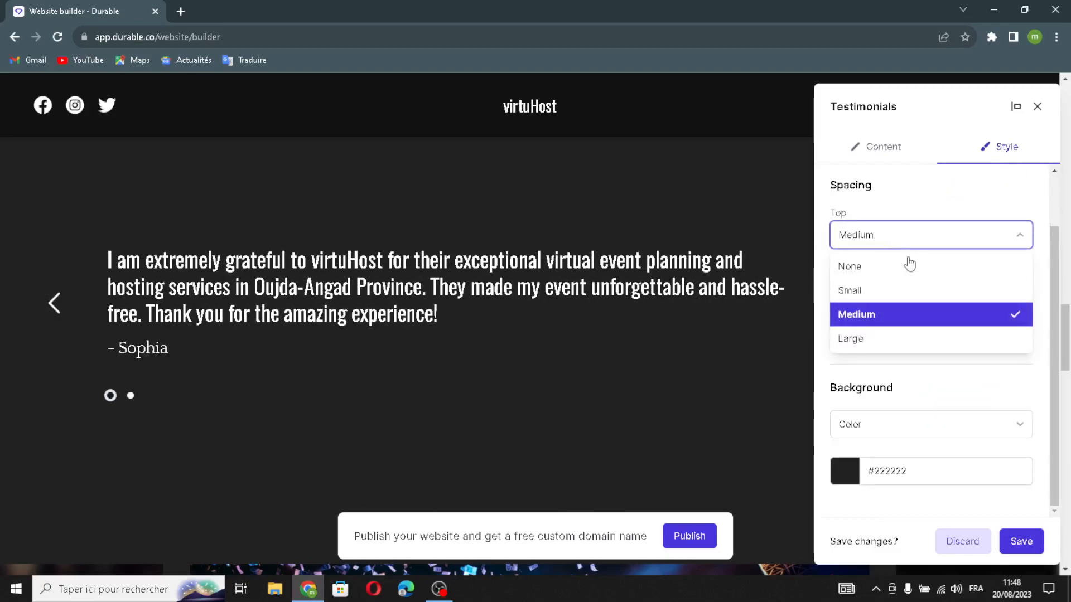
{"action": "left_click", "coordinate": [967, 293]}
{"action": "left_click", "coordinate": [880, 294]}
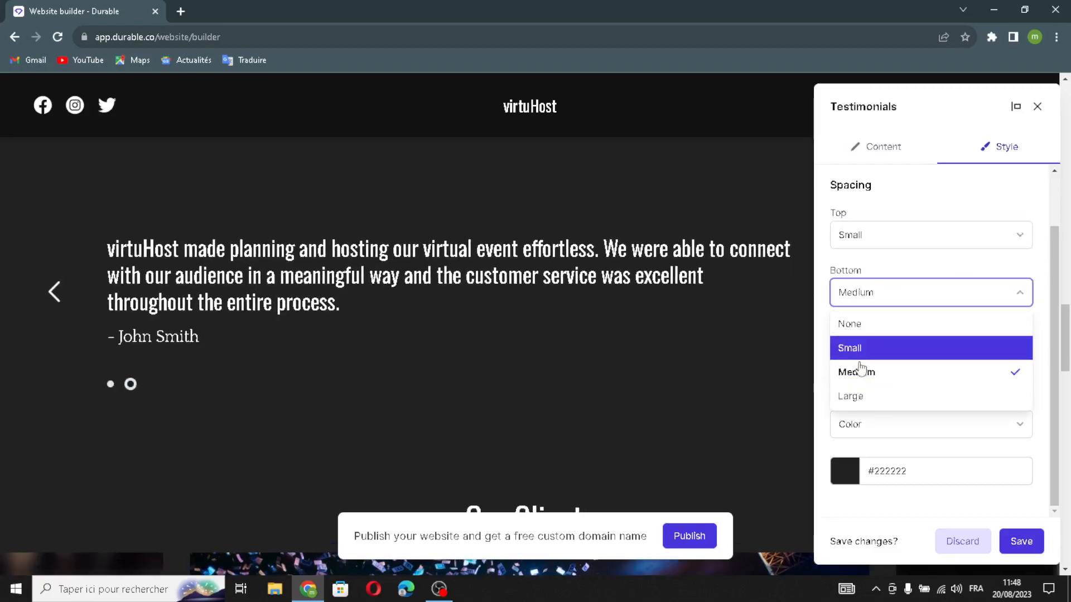
{"action": "left_click", "coordinate": [857, 396]}
{"action": "left_click", "coordinate": [848, 423]}
{"action": "left_click", "coordinate": [848, 424]}
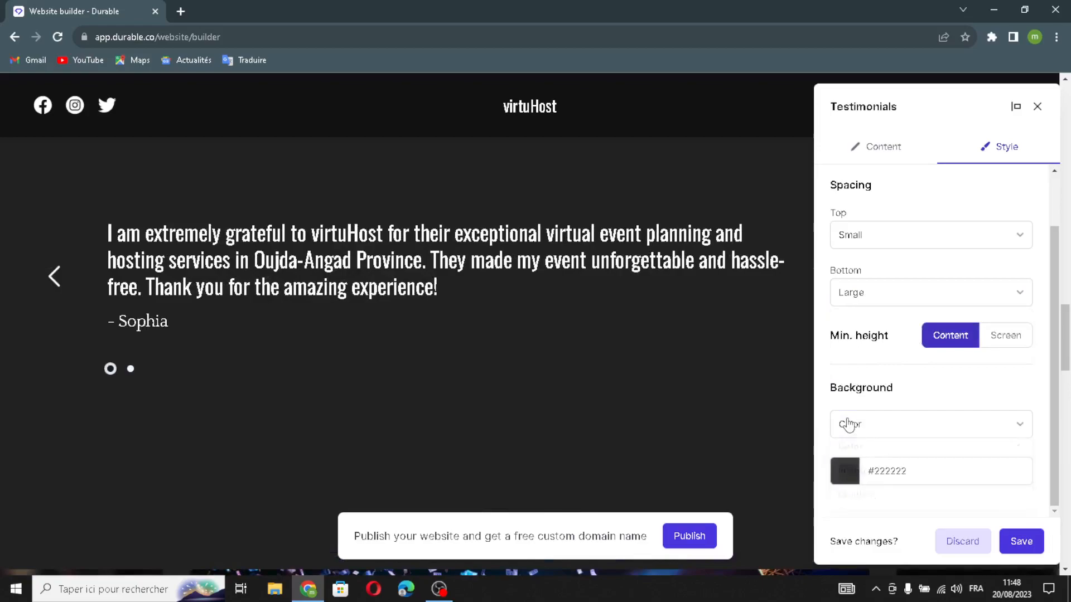
{"action": "left_click", "coordinate": [1014, 540]}
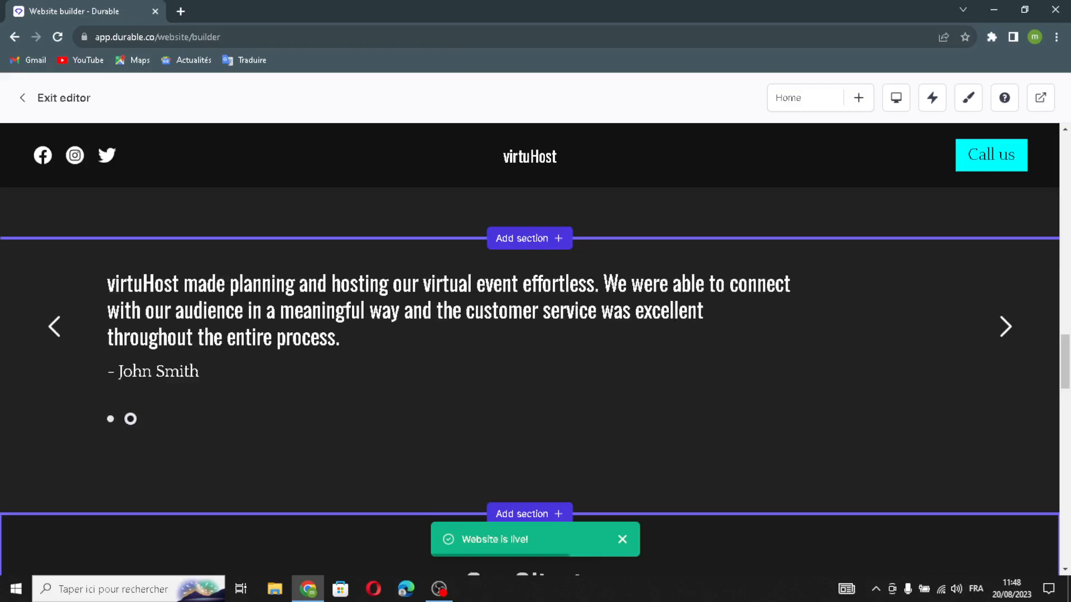
Open the Our Clients gallery section for editing and generate an additional gallery image with AI
{"action": "scroll", "coordinate": [806, 422], "scroll_direction": "down", "scroll_amount": 5}
{"action": "scroll", "coordinate": [373, 364], "scroll_direction": "down", "scroll_amount": 2}
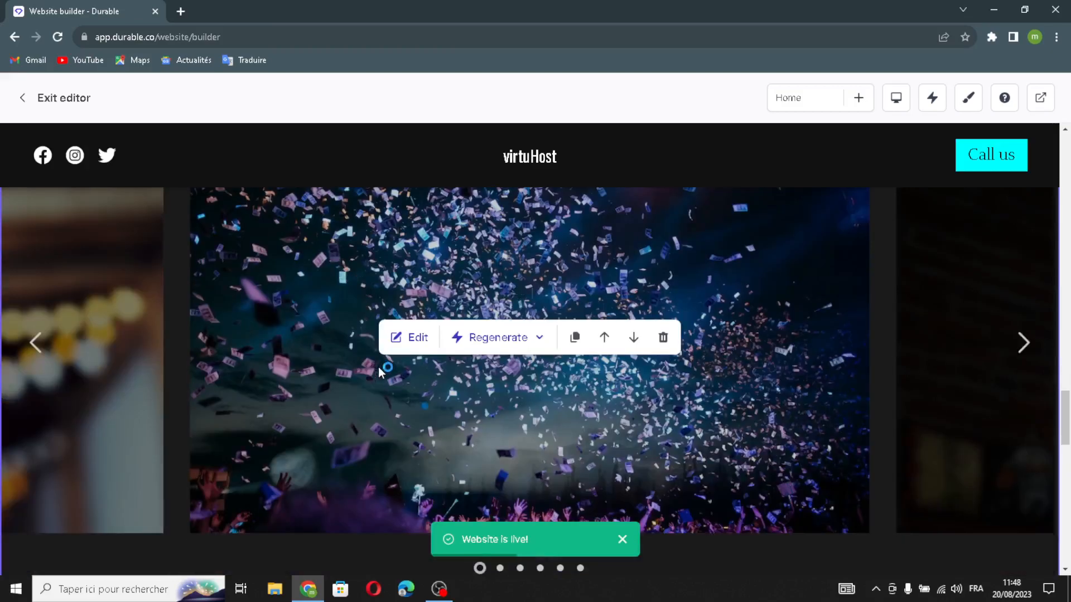
{"action": "left_click", "coordinate": [406, 336]}
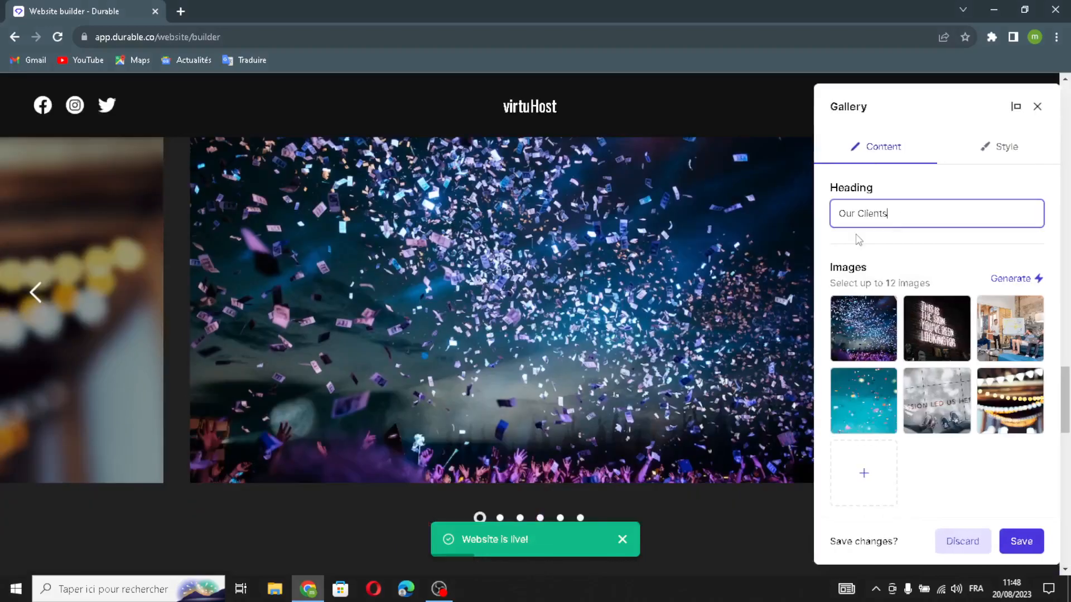
{"action": "key", "text": "ctrl+a"}
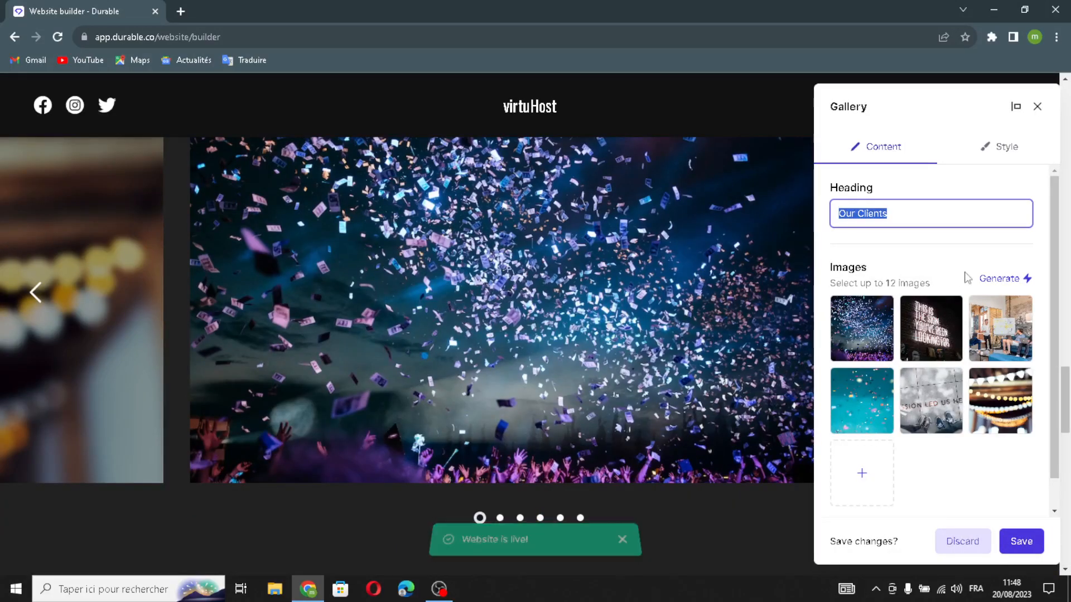
{"action": "left_click", "coordinate": [983, 282]}
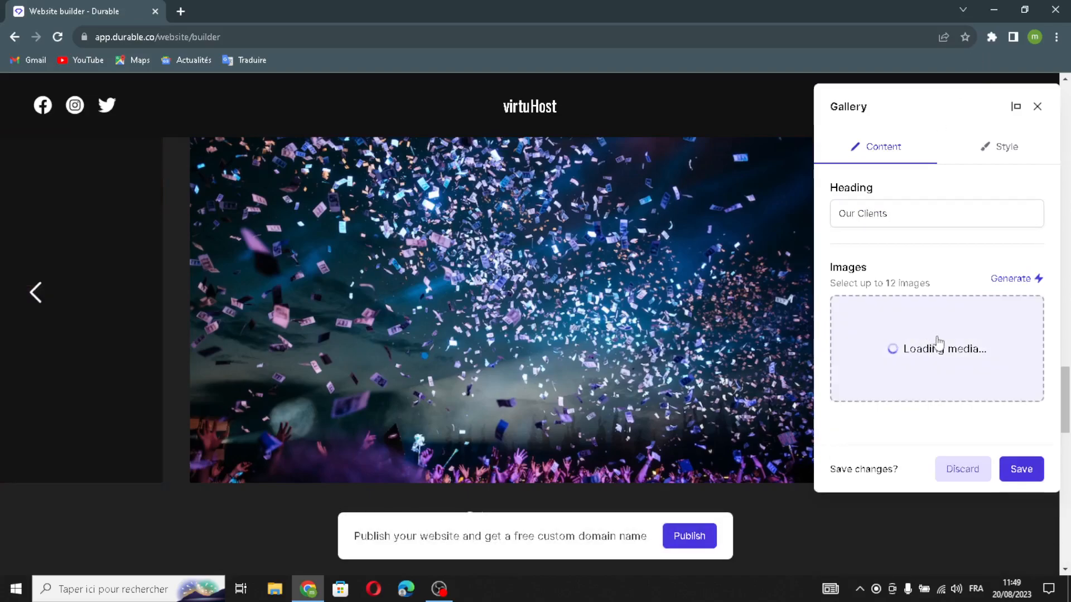
Add the Unsplash neon sign photo "This is the sign you've been looking for" to the gallery images
{"action": "left_click", "coordinate": [942, 484]}
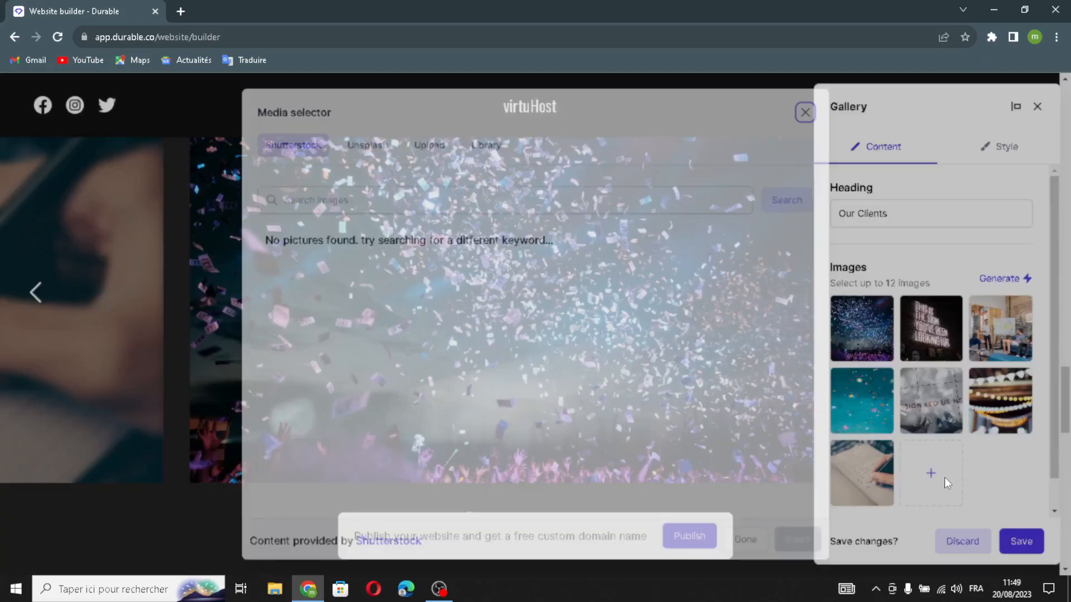
{"action": "left_click", "coordinate": [431, 148]}
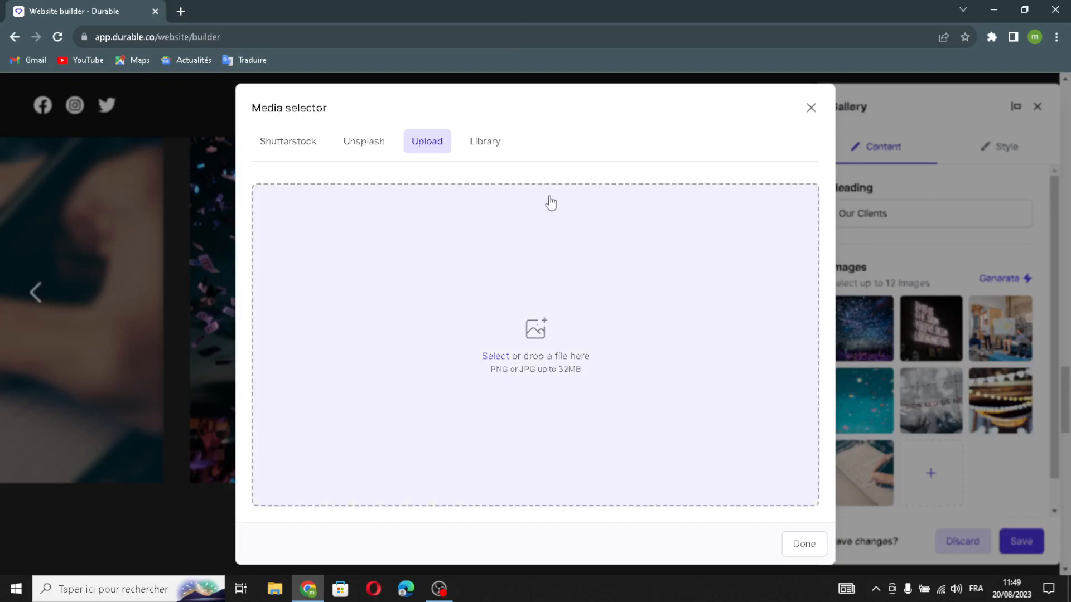
{"action": "left_click", "coordinate": [481, 151]}
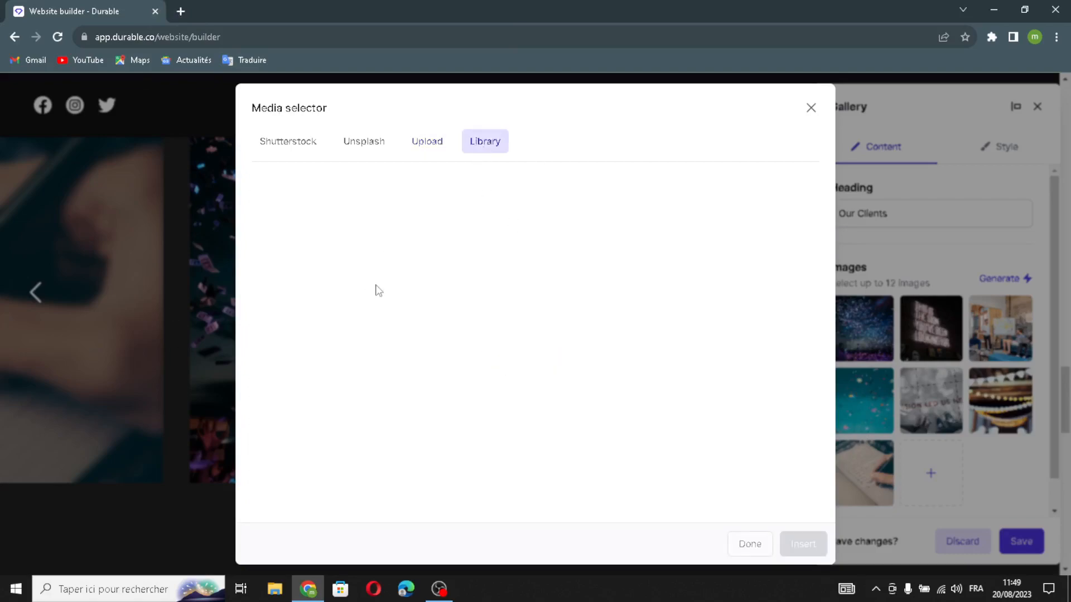
{"action": "left_click", "coordinate": [257, 136]}
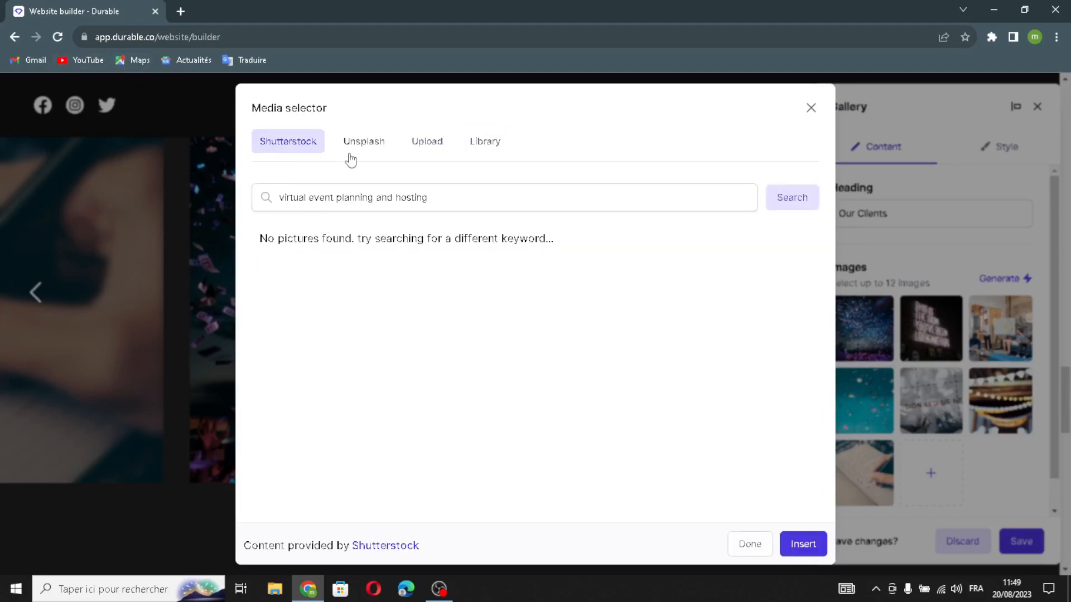
{"action": "left_click", "coordinate": [371, 143]}
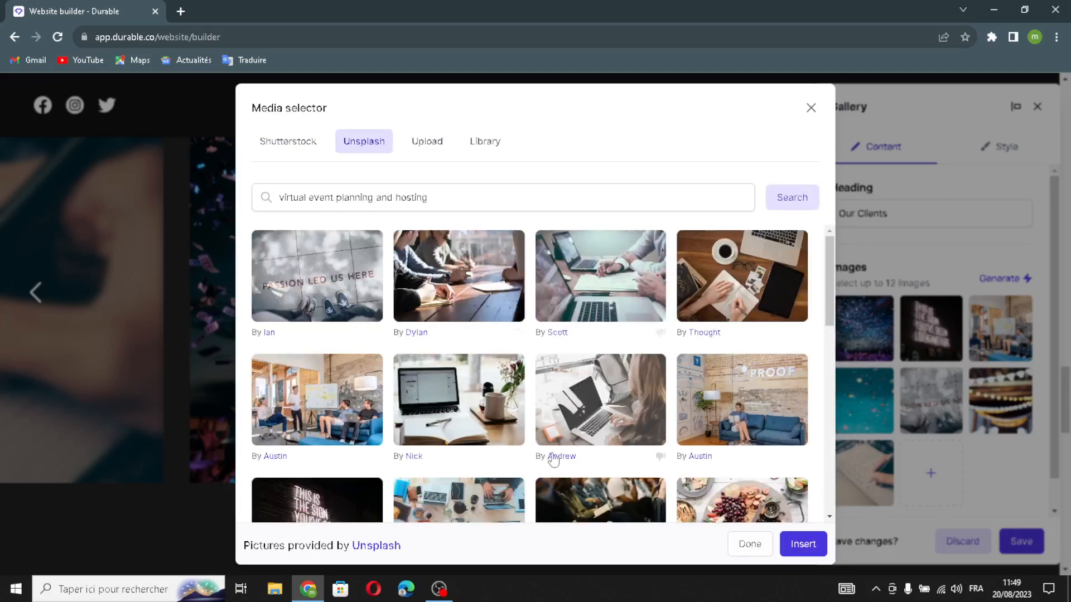
{"action": "scroll", "coordinate": [660, 444], "scroll_direction": "down", "scroll_amount": 1}
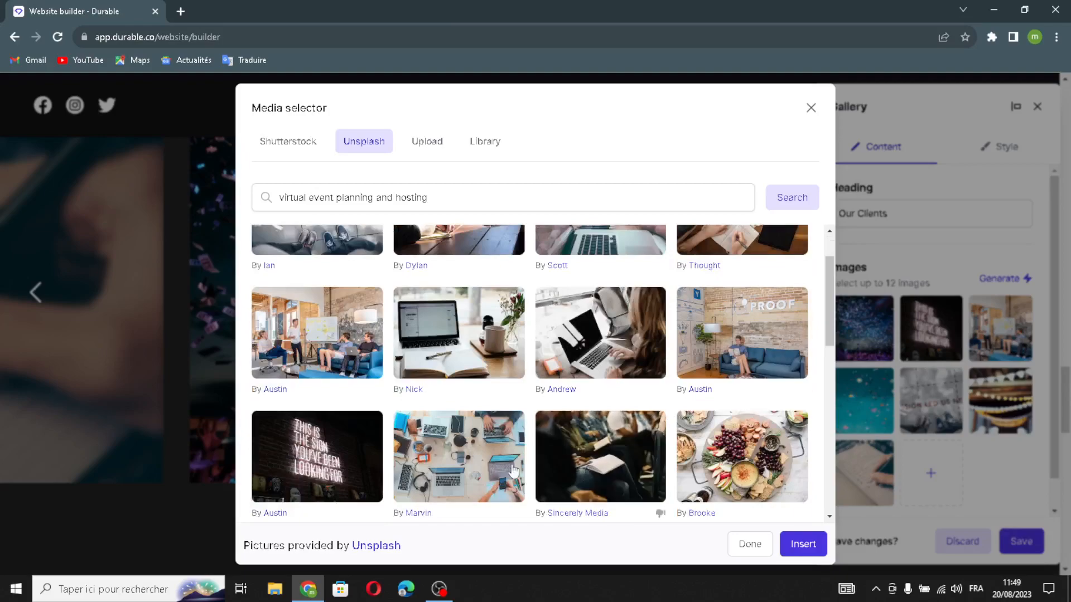
{"action": "left_click", "coordinate": [323, 454]}
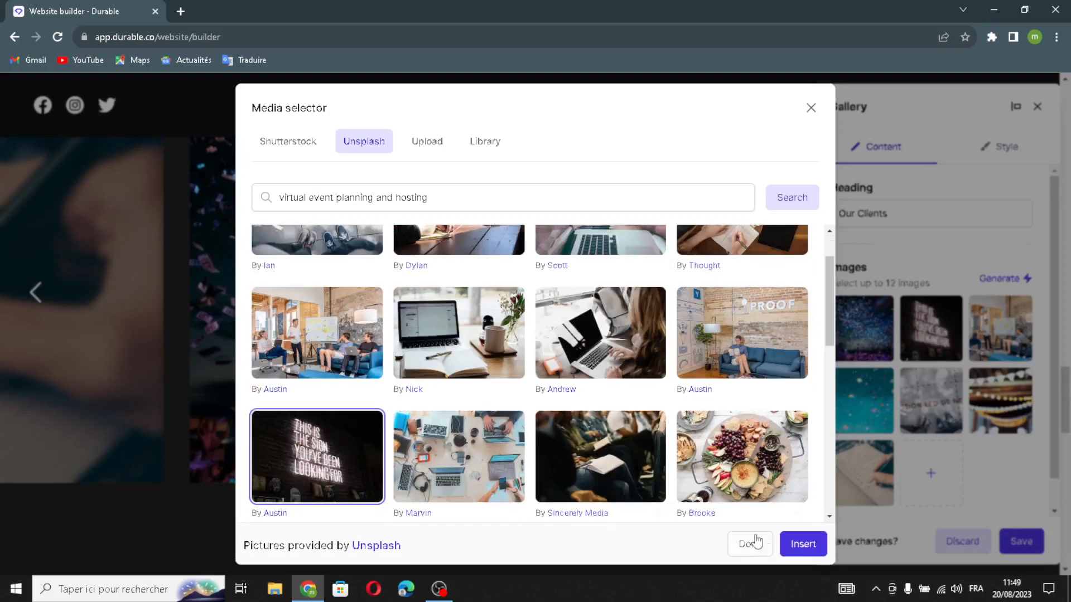
{"action": "left_click", "coordinate": [789, 544]}
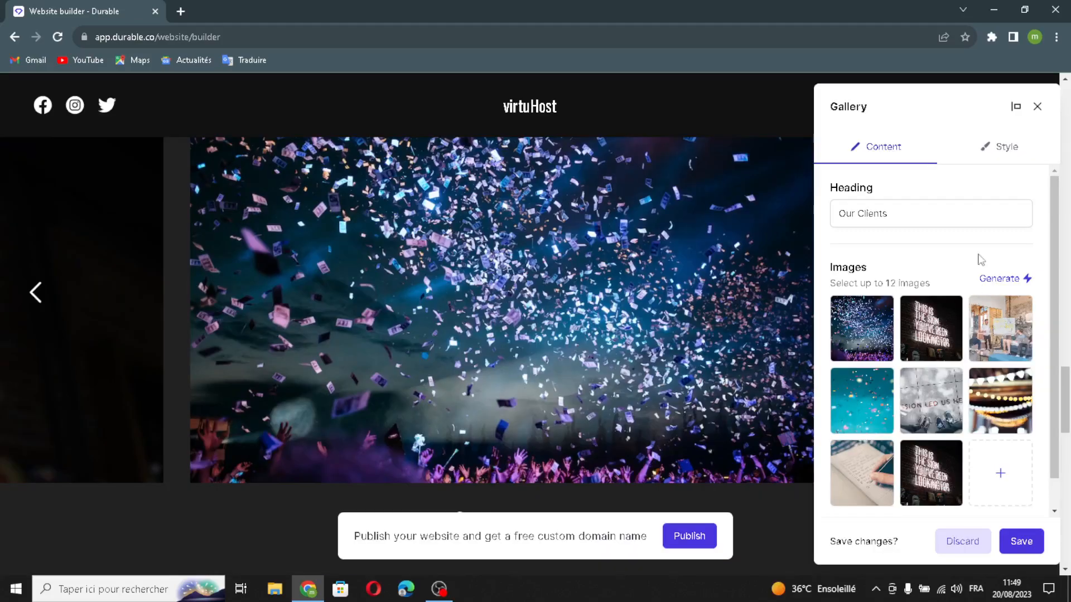
Review the gallery's type, image, spacing and background style settings and save the section changes
{"action": "left_click", "coordinate": [1003, 146]}
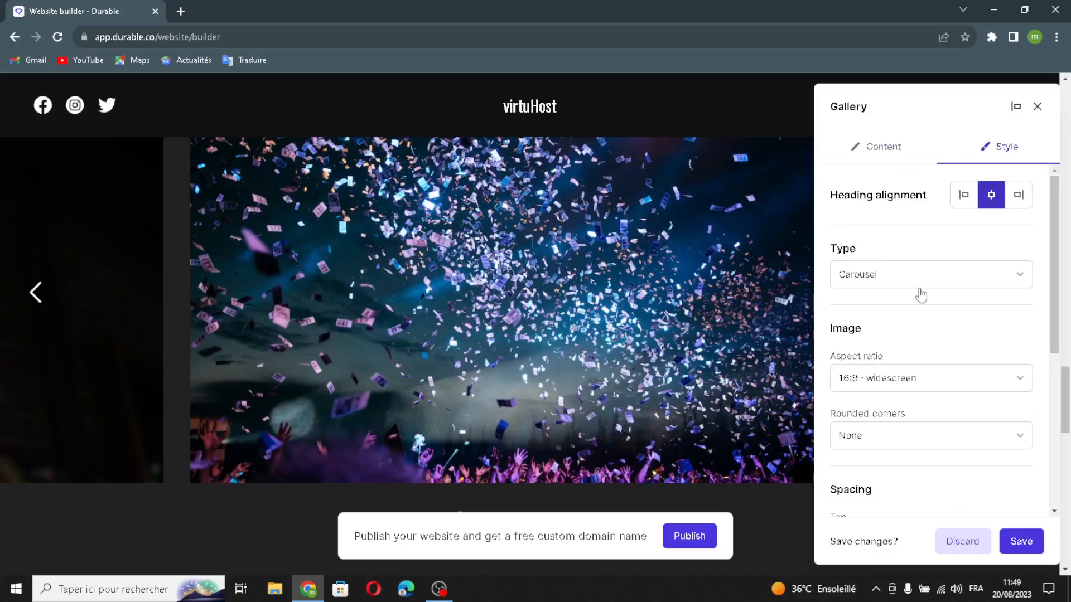
{"action": "scroll", "coordinate": [892, 479], "scroll_direction": "down", "scroll_amount": 1}
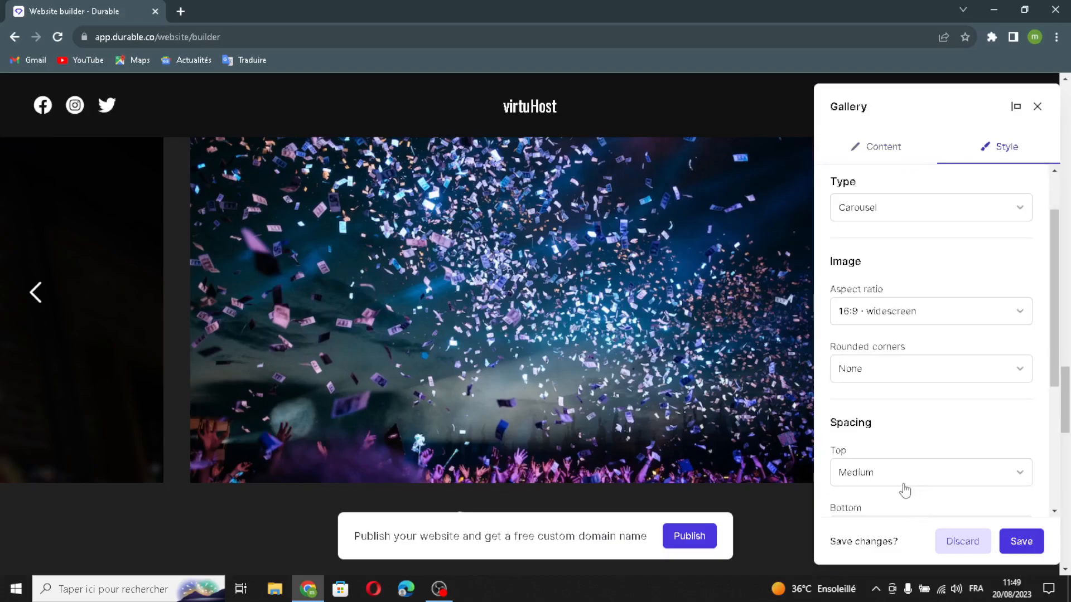
{"action": "scroll", "coordinate": [925, 469], "scroll_direction": "down", "scroll_amount": 4}
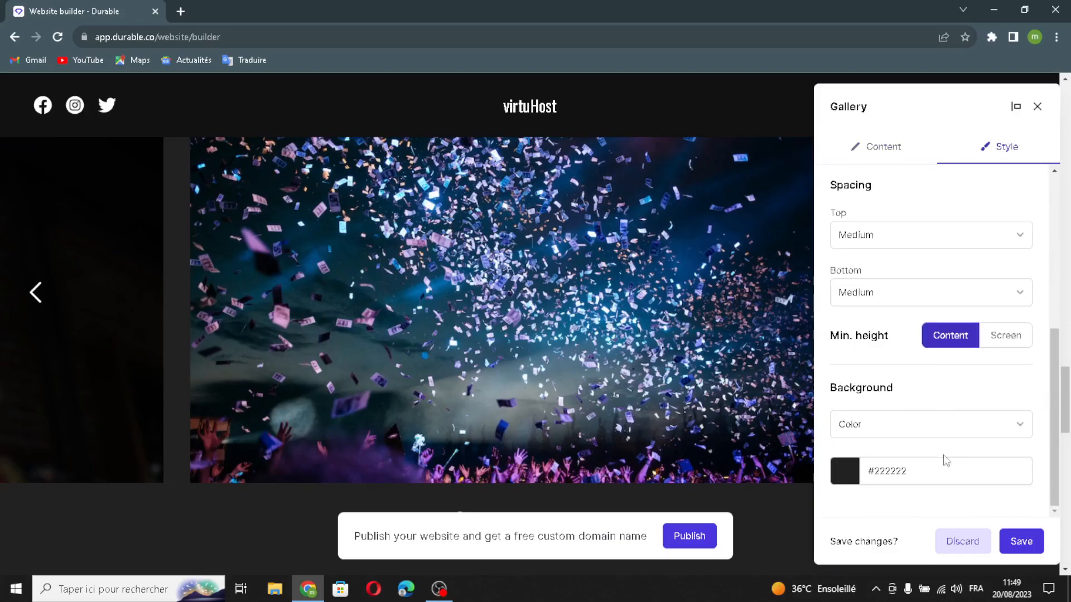
{"action": "left_click", "coordinate": [1017, 540]}
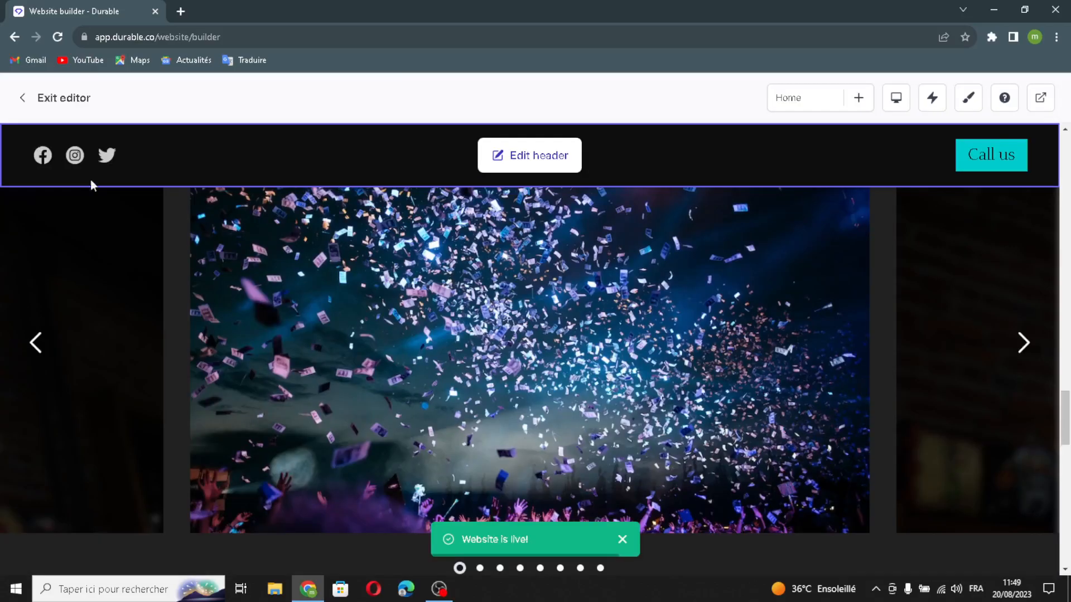
Open the Location section for editing and look at the title and content form for an additional text field
{"action": "scroll", "coordinate": [272, 363], "scroll_direction": "down", "scroll_amount": 8}
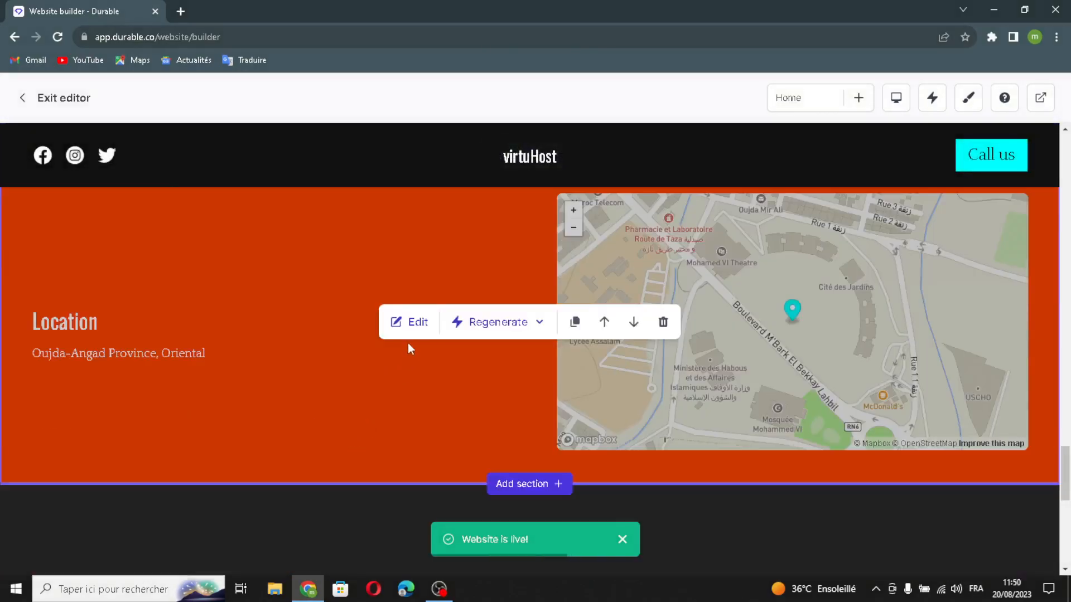
{"action": "left_click", "coordinate": [427, 323]}
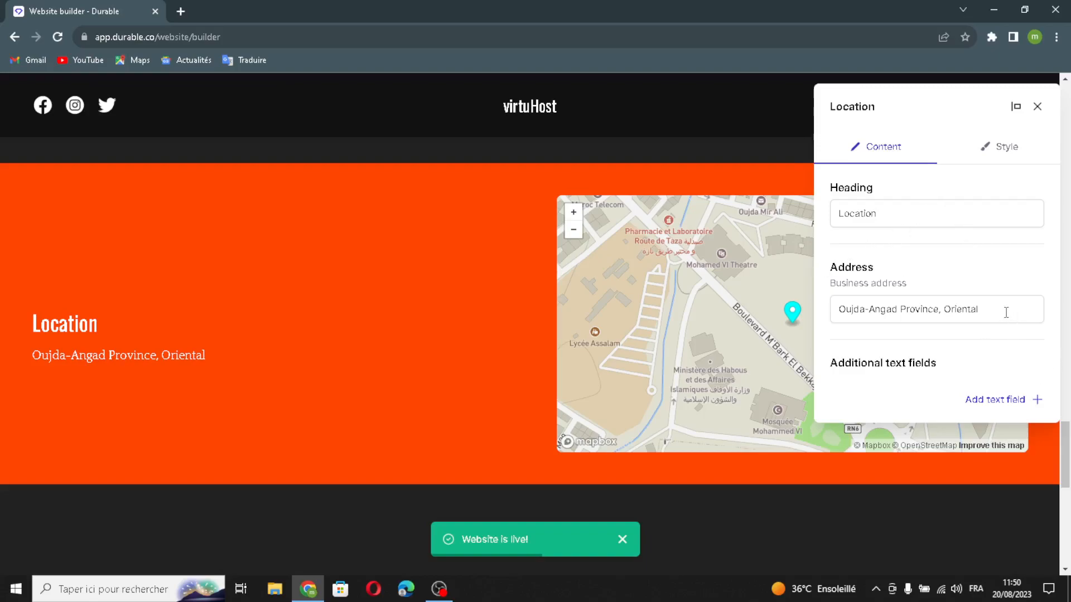
{"action": "left_click", "coordinate": [995, 400]}
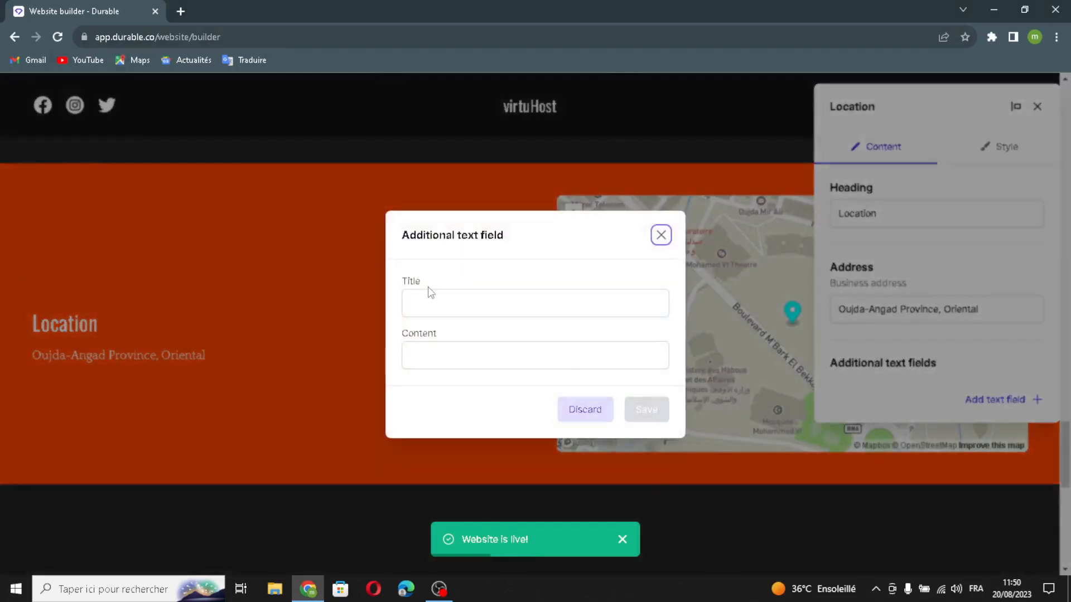
{"action": "left_click", "coordinate": [434, 302]}
{"action": "left_click", "coordinate": [435, 357]}
{"action": "left_click", "coordinate": [663, 234]}
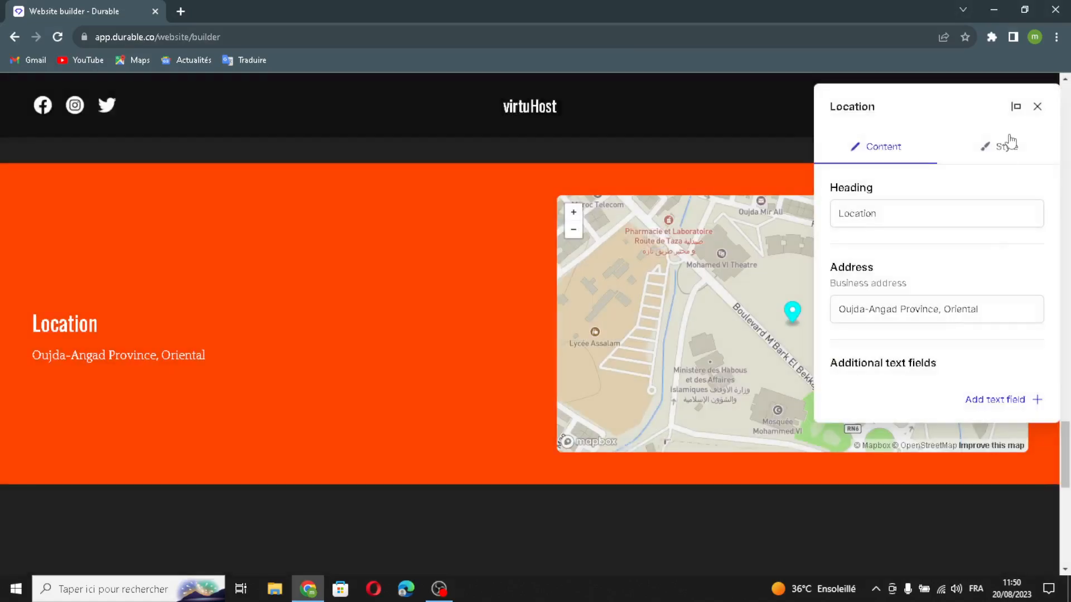
Set the location map's rounded corners to Medium in the style settings and save the section changes
{"action": "left_click", "coordinate": [1007, 145]}
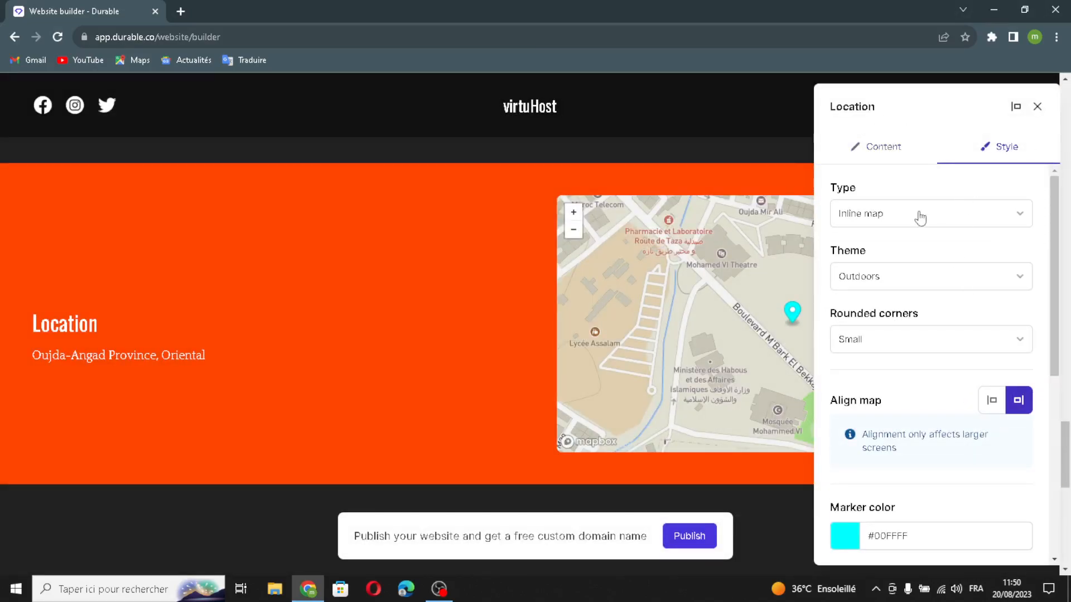
{"action": "left_click", "coordinate": [908, 275]}
{"action": "left_click", "coordinate": [906, 281]}
{"action": "scroll", "coordinate": [937, 399], "scroll_direction": "down", "scroll_amount": 1}
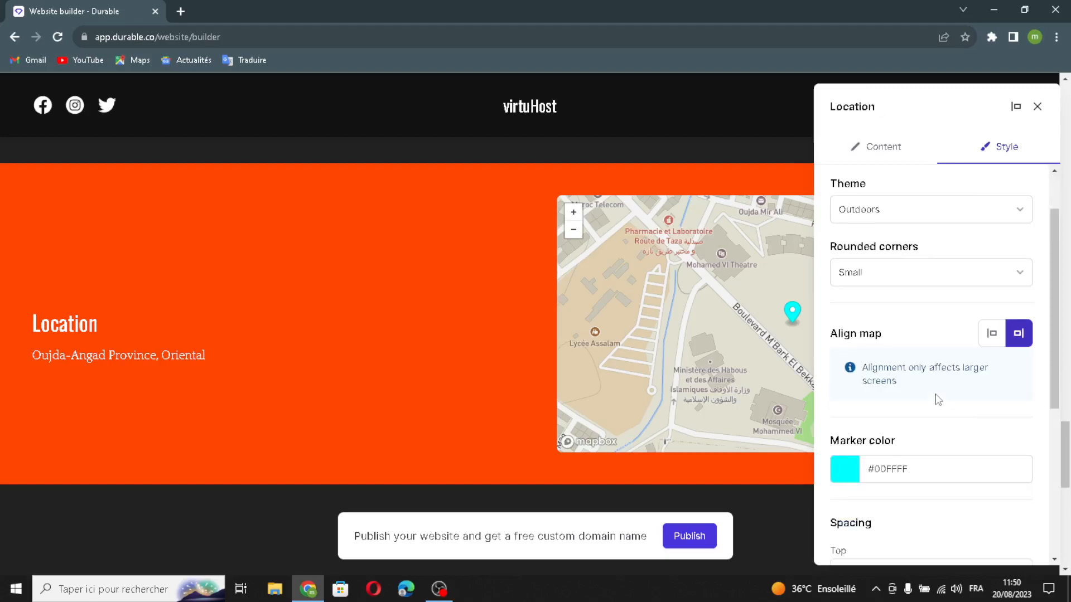
{"action": "left_click", "coordinate": [870, 273]}
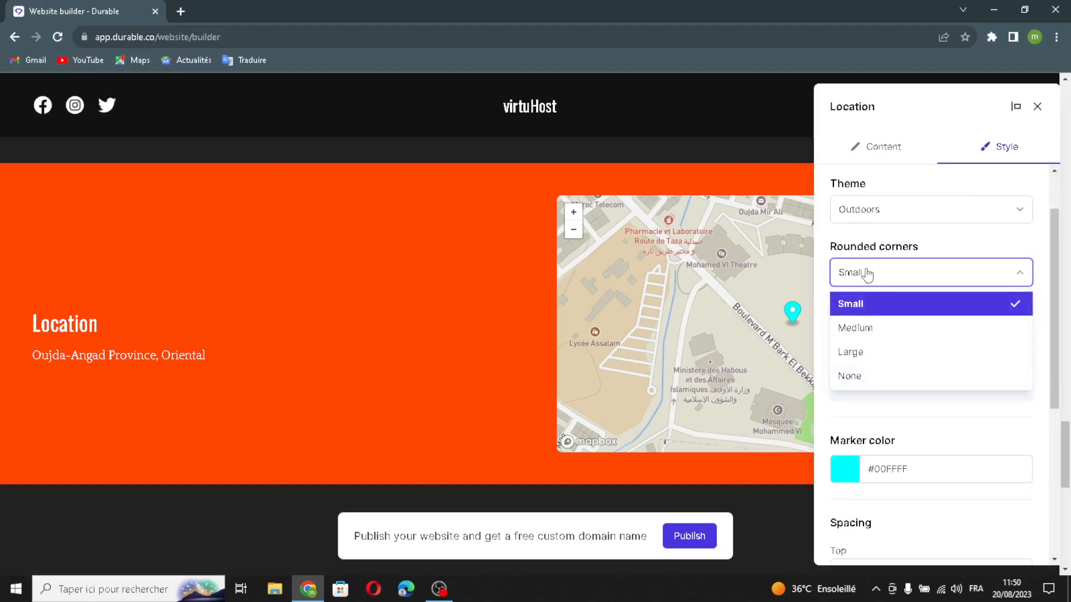
{"action": "left_click", "coordinate": [879, 325]}
{"action": "scroll", "coordinate": [892, 312], "scroll_direction": "down", "scroll_amount": 2}
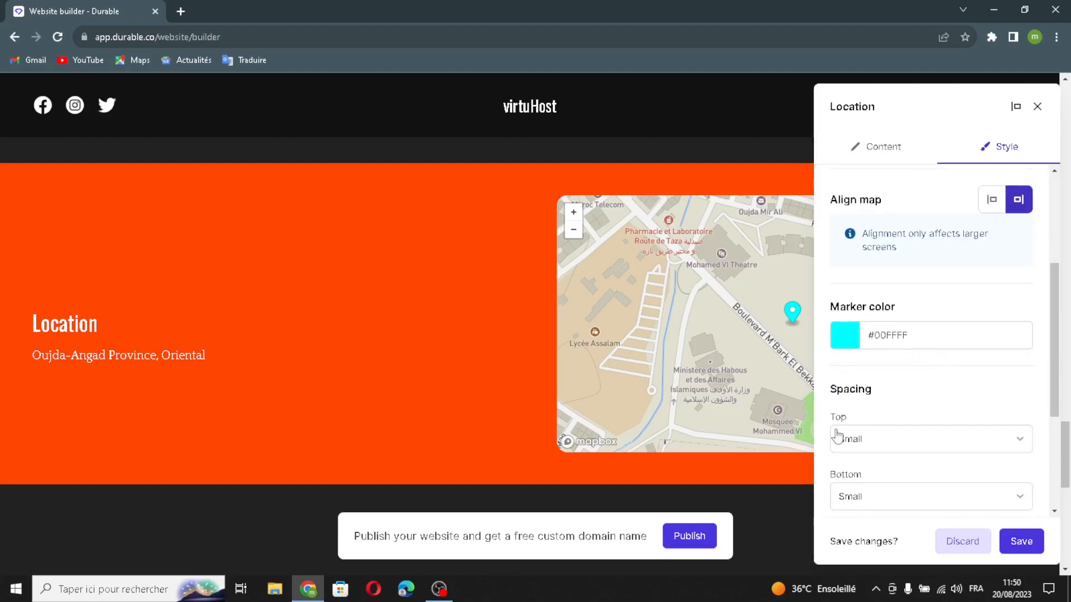
{"action": "scroll", "coordinate": [873, 463], "scroll_direction": "down", "scroll_amount": 2}
{"action": "scroll", "coordinate": [887, 423], "scroll_direction": "down", "scroll_amount": 2}
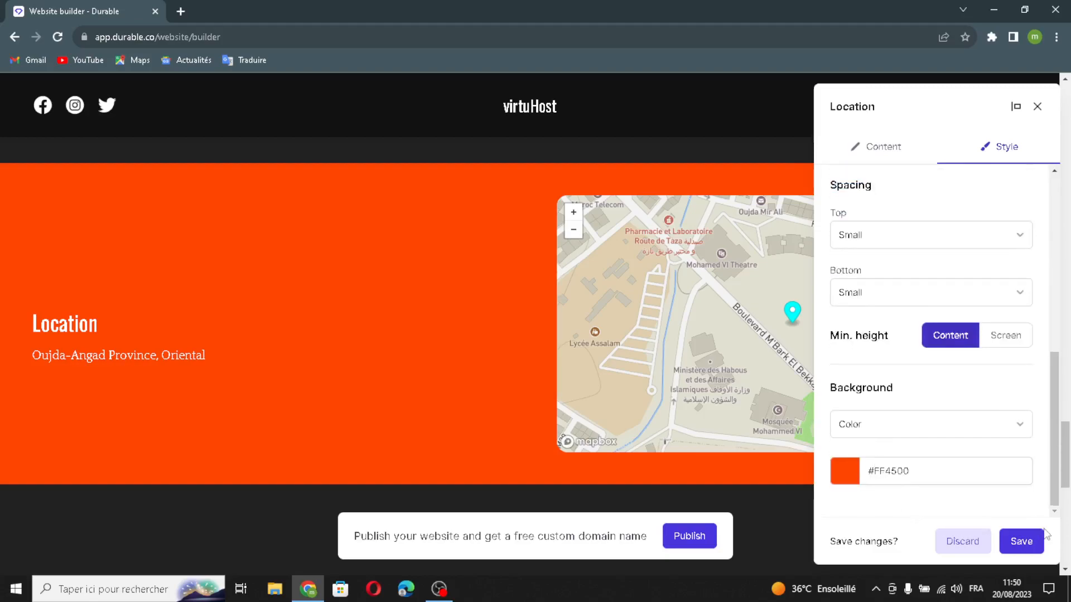
{"action": "left_click", "coordinate": [1036, 551]}
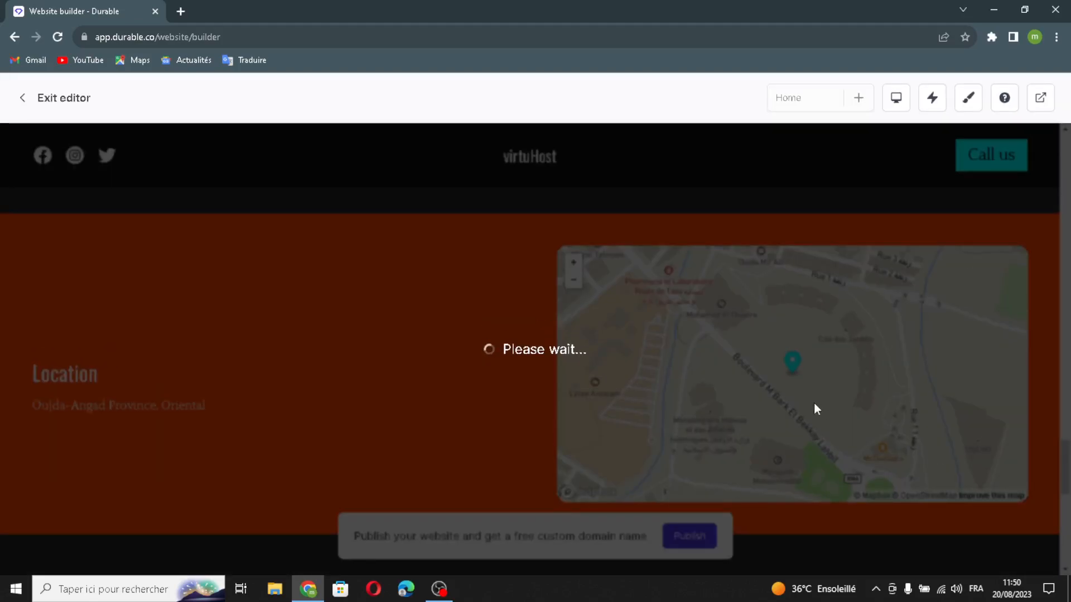
Open the Connect with Us contact form section for editing and regenerate its heading and text with AI
{"action": "scroll", "coordinate": [672, 506], "scroll_direction": "down", "scroll_amount": 3}
{"action": "scroll", "coordinate": [673, 506], "scroll_direction": "down", "scroll_amount": 3}
{"action": "scroll", "coordinate": [654, 426], "scroll_direction": "down", "scroll_amount": 2}
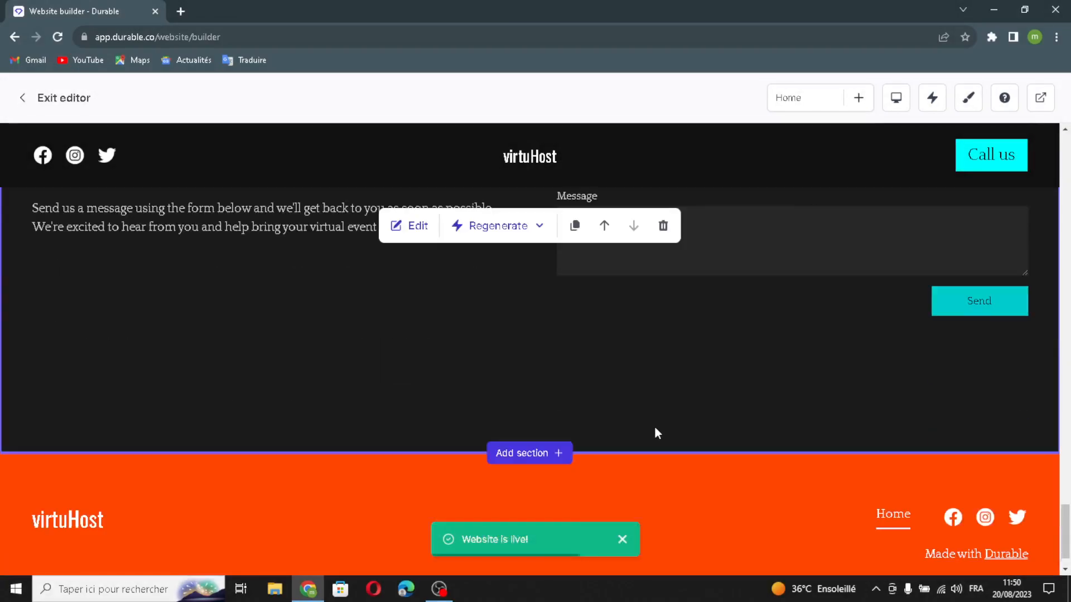
{"action": "scroll", "coordinate": [642, 385], "scroll_direction": "up", "scroll_amount": 1}
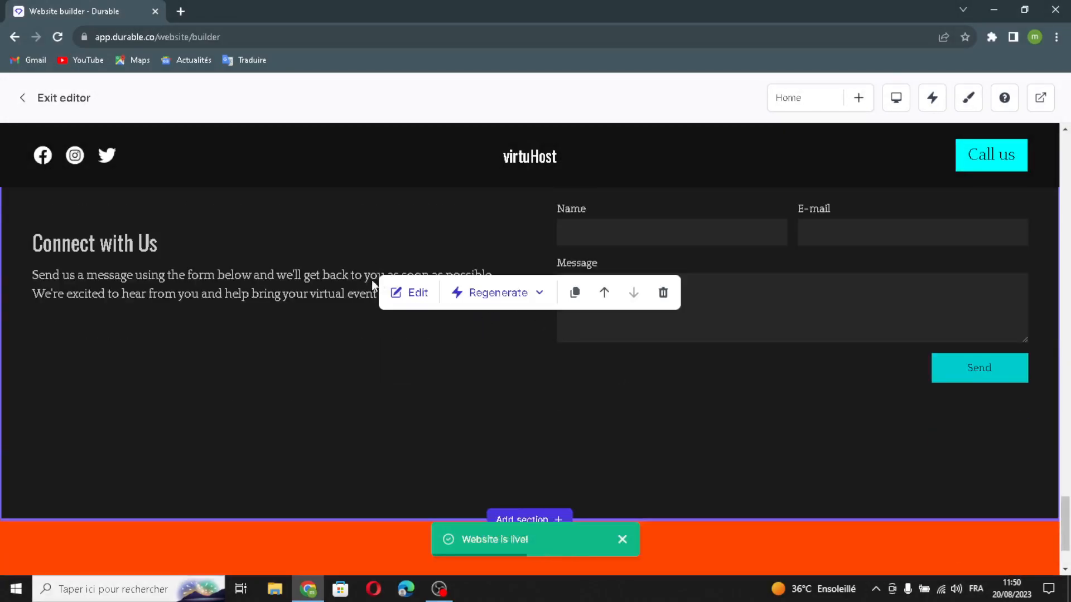
{"action": "left_click", "coordinate": [390, 290]}
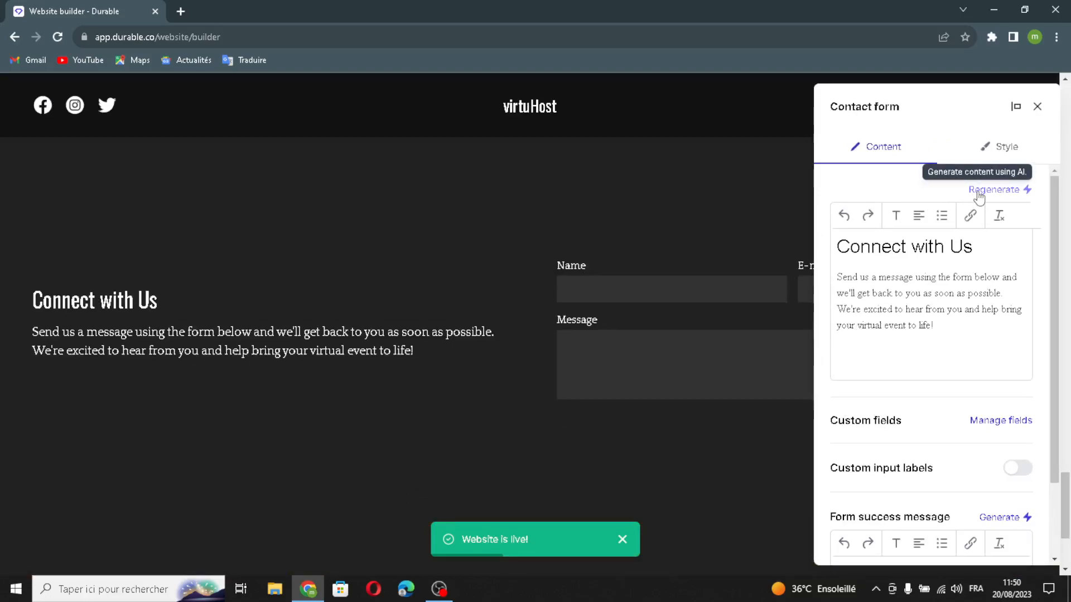
{"action": "left_click", "coordinate": [988, 189]}
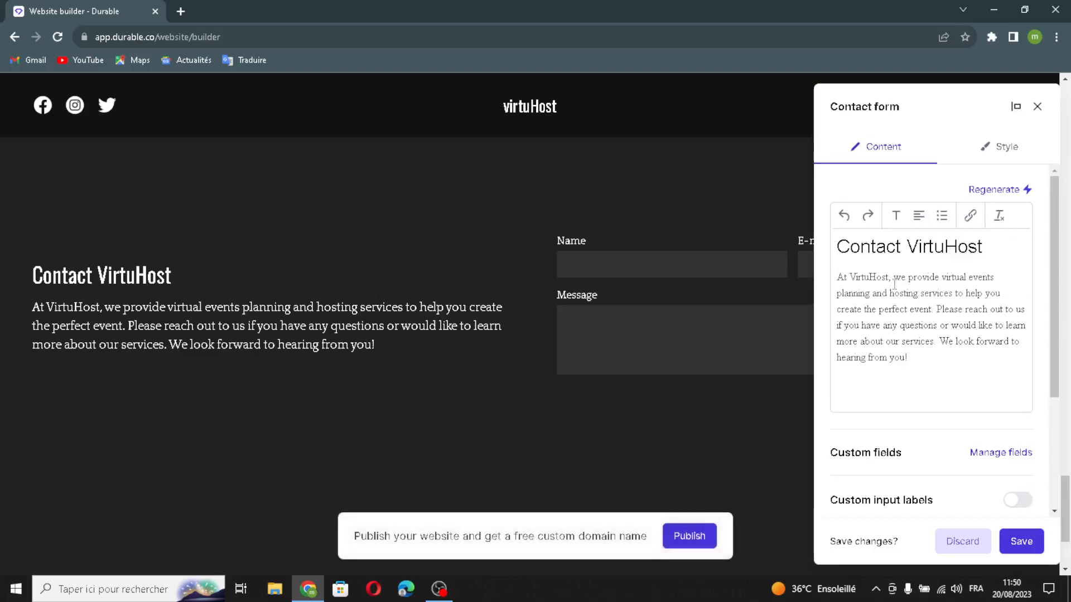
View the contact form's custom fields manager and close it
{"action": "scroll", "coordinate": [957, 436], "scroll_direction": "down", "scroll_amount": 1}
{"action": "left_click", "coordinate": [1021, 386]}
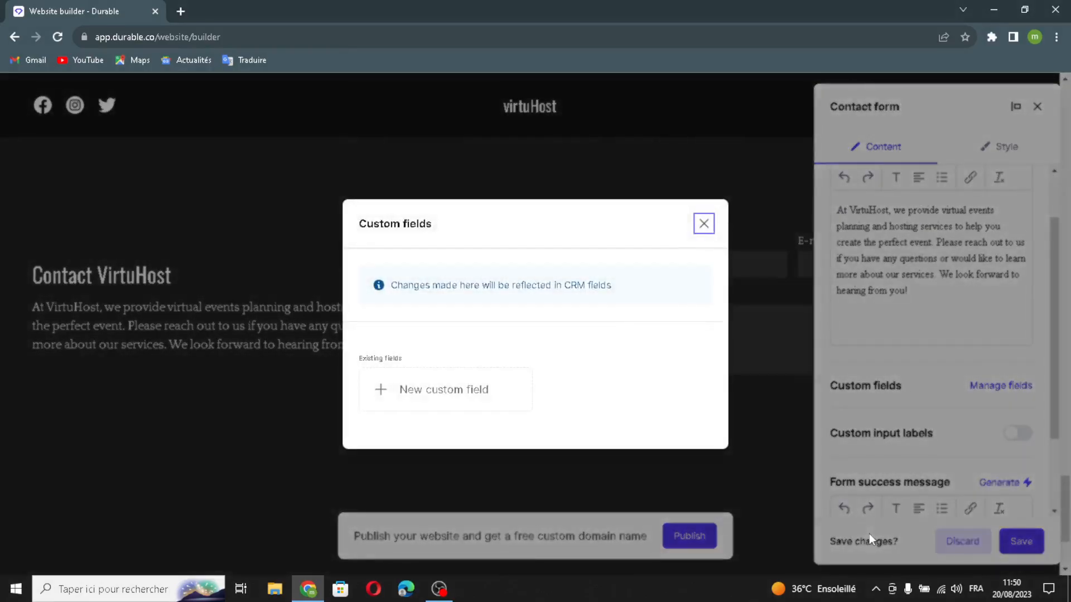
{"action": "left_click", "coordinate": [704, 168]}
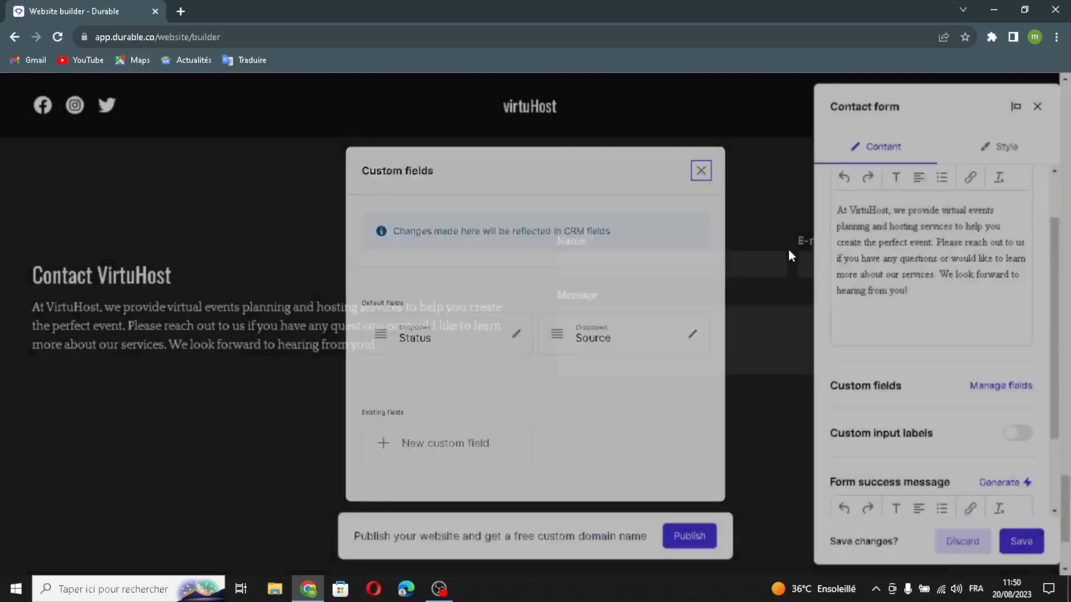
Enable custom input labels for the contact form and generate its form success message with AI
{"action": "scroll", "coordinate": [948, 390], "scroll_direction": "down", "scroll_amount": 1}
{"action": "left_click", "coordinate": [1017, 366]}
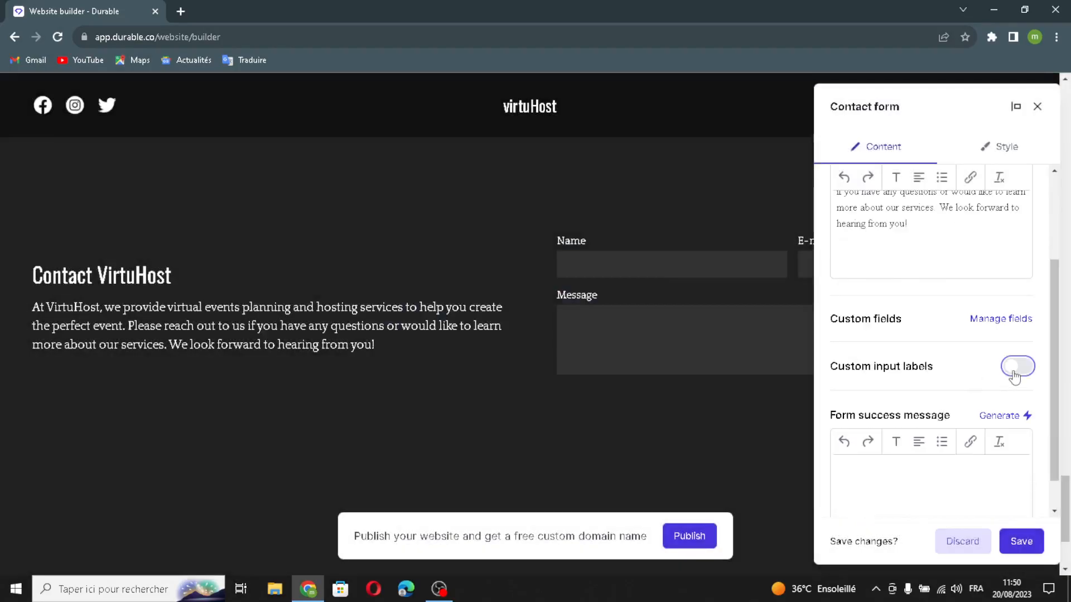
{"action": "scroll", "coordinate": [930, 453], "scroll_direction": "down", "scroll_amount": 4}
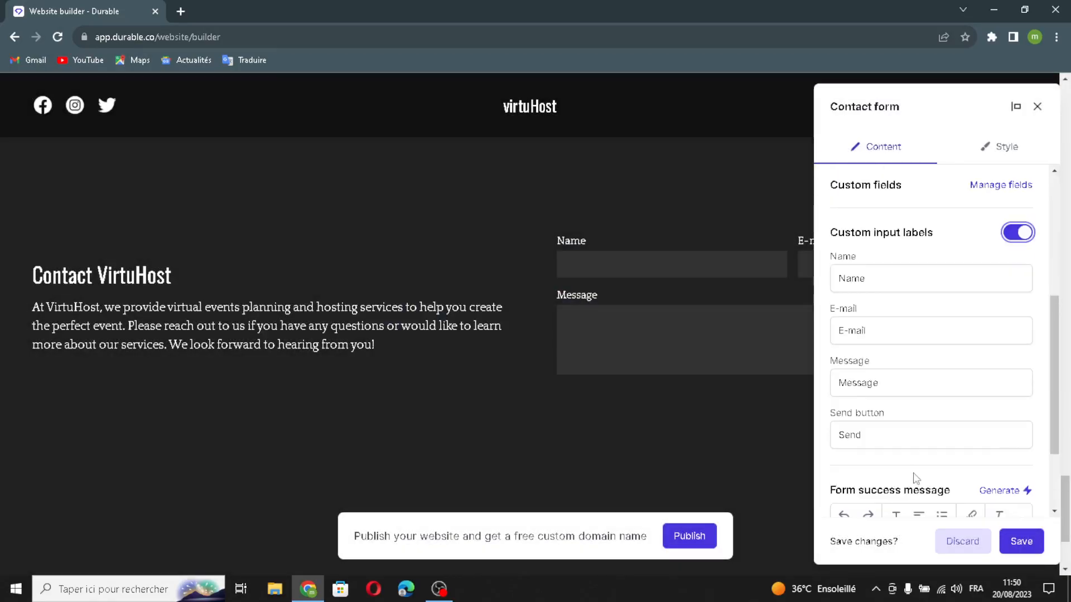
{"action": "scroll", "coordinate": [981, 412], "scroll_direction": "down", "scroll_amount": 2}
{"action": "left_click", "coordinate": [1002, 385]}
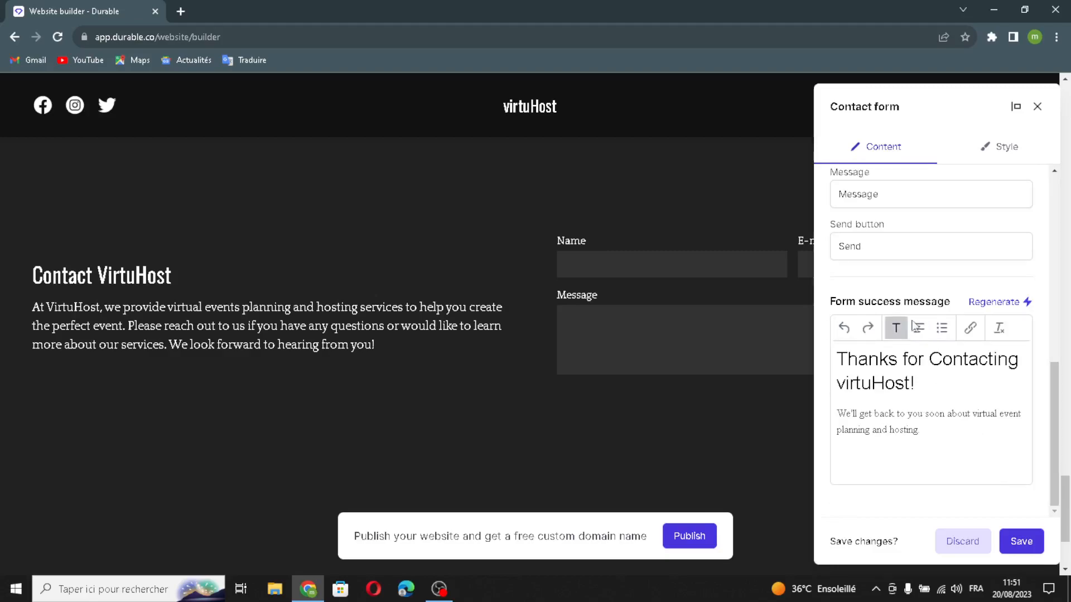
{"action": "left_click", "coordinate": [893, 333]}
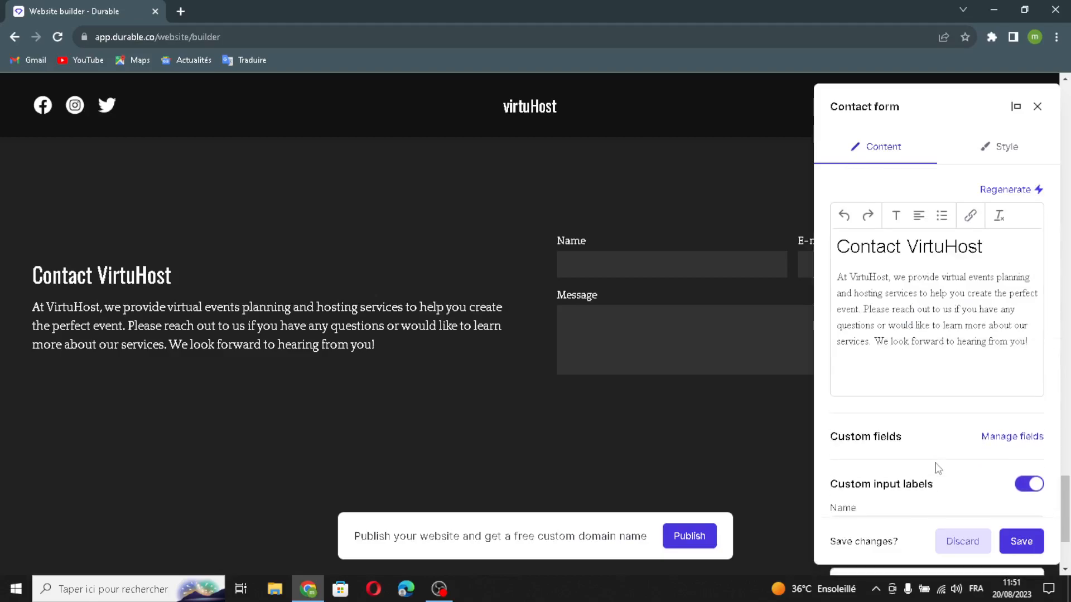
Review the contact form's success message and style settings, and save the section changes
{"action": "scroll", "coordinate": [939, 466], "scroll_direction": "down", "scroll_amount": 5}
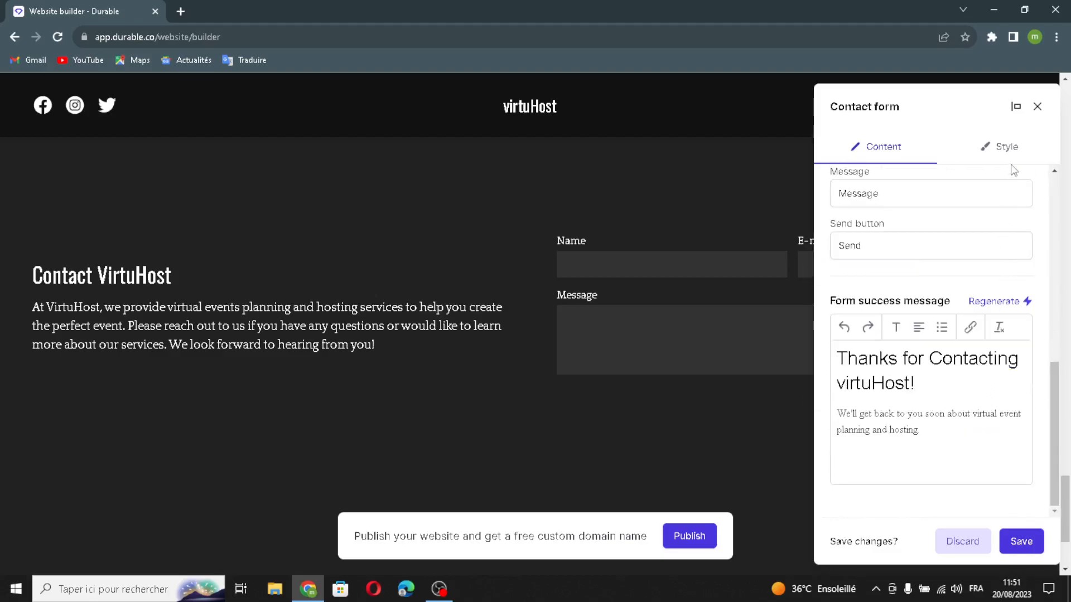
{"action": "left_click", "coordinate": [1006, 149]}
{"action": "scroll", "coordinate": [969, 167], "scroll_direction": "down", "scroll_amount": 3}
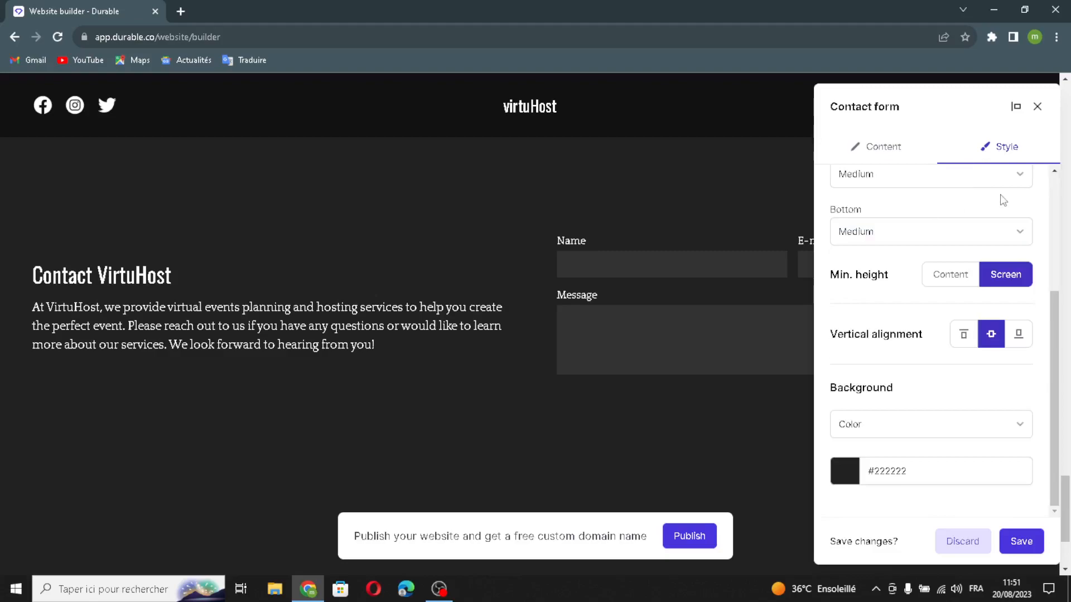
{"action": "scroll", "coordinate": [1003, 200], "scroll_direction": "up", "scroll_amount": 3}
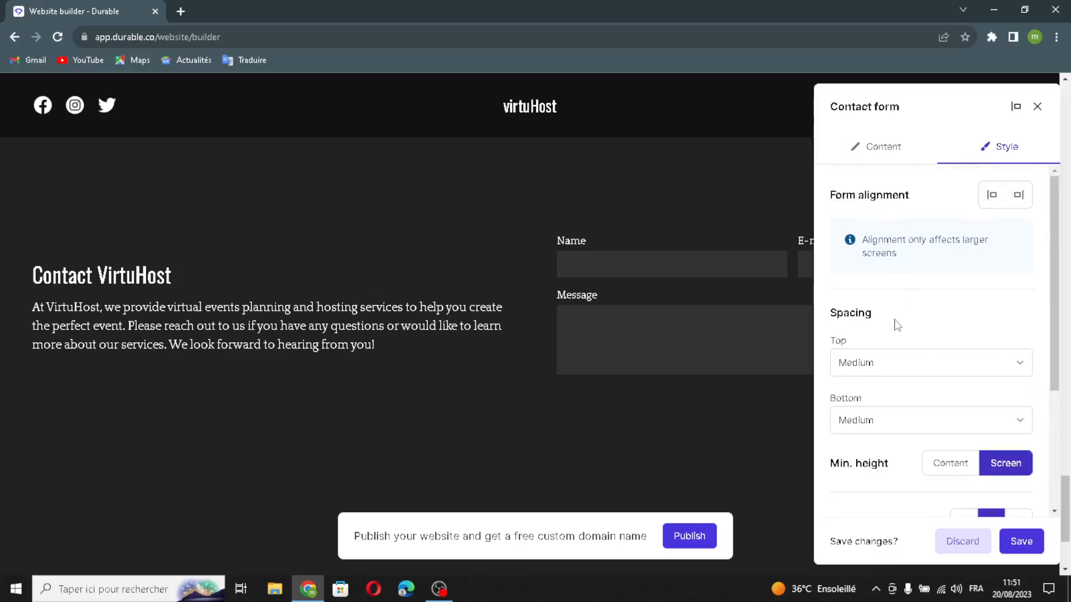
{"action": "scroll", "coordinate": [941, 397], "scroll_direction": "down", "scroll_amount": 3}
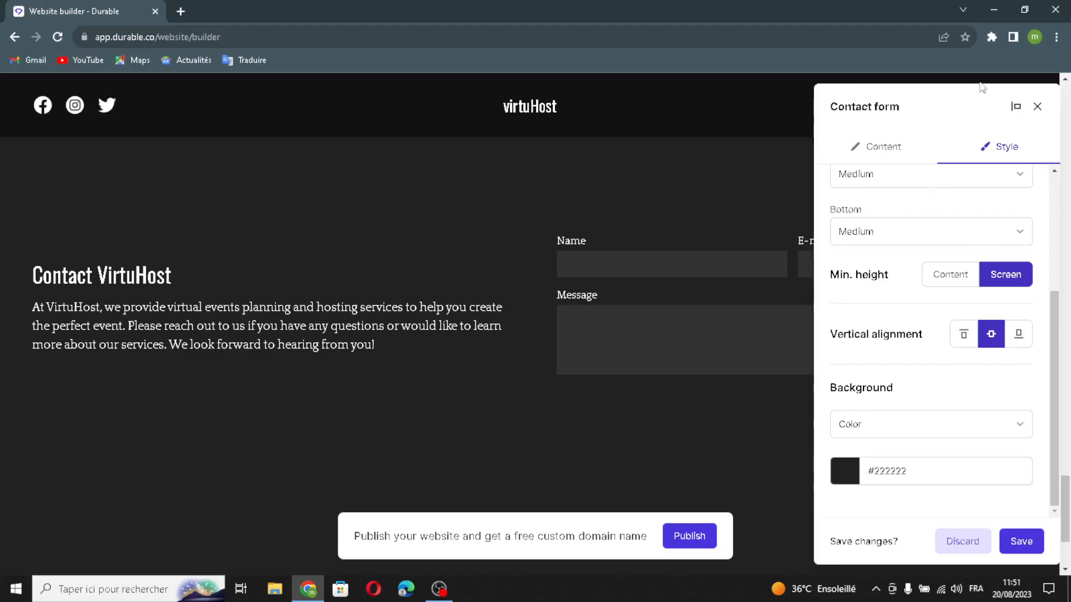
{"action": "left_click", "coordinate": [1020, 536]}
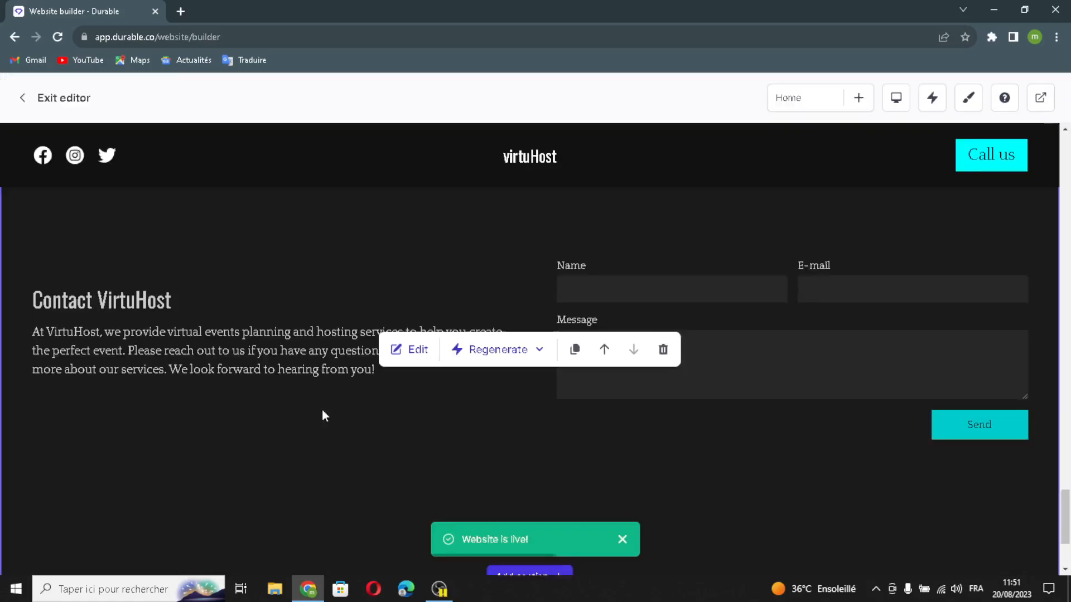
Open the website footer for editing and enable the option to replace the company name with a logo
{"action": "scroll", "coordinate": [436, 384], "scroll_direction": "down", "scroll_amount": 3}
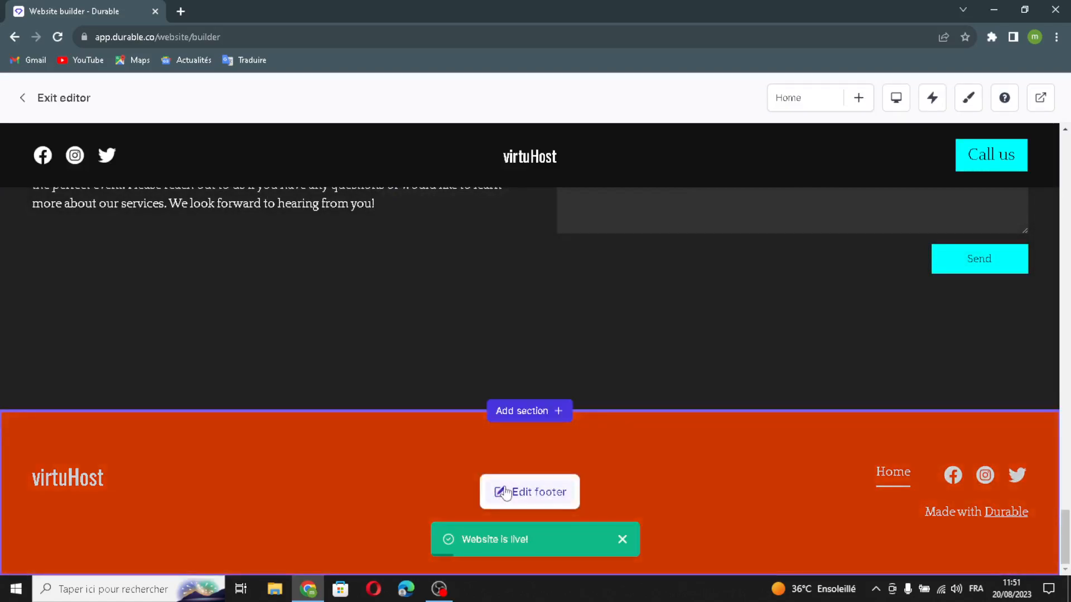
{"action": "left_click", "coordinate": [579, 499]}
{"action": "left_click", "coordinate": [898, 310]}
{"action": "left_click_drag", "start_coordinate": [898, 311], "coordinate": [838, 337]}
{"action": "left_click", "coordinate": [932, 301]}
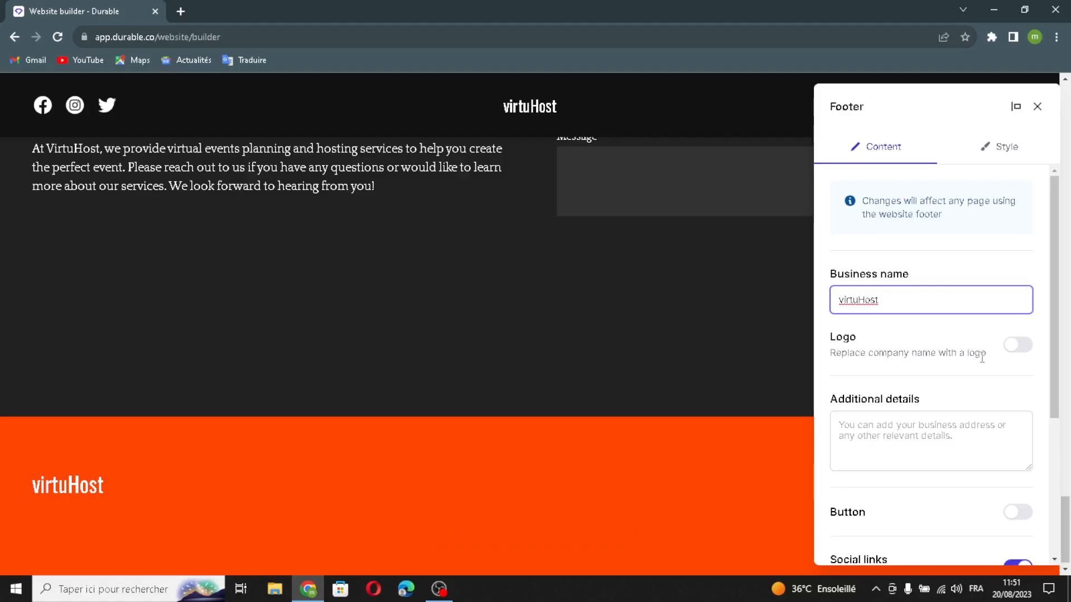
{"action": "left_click", "coordinate": [1017, 346]}
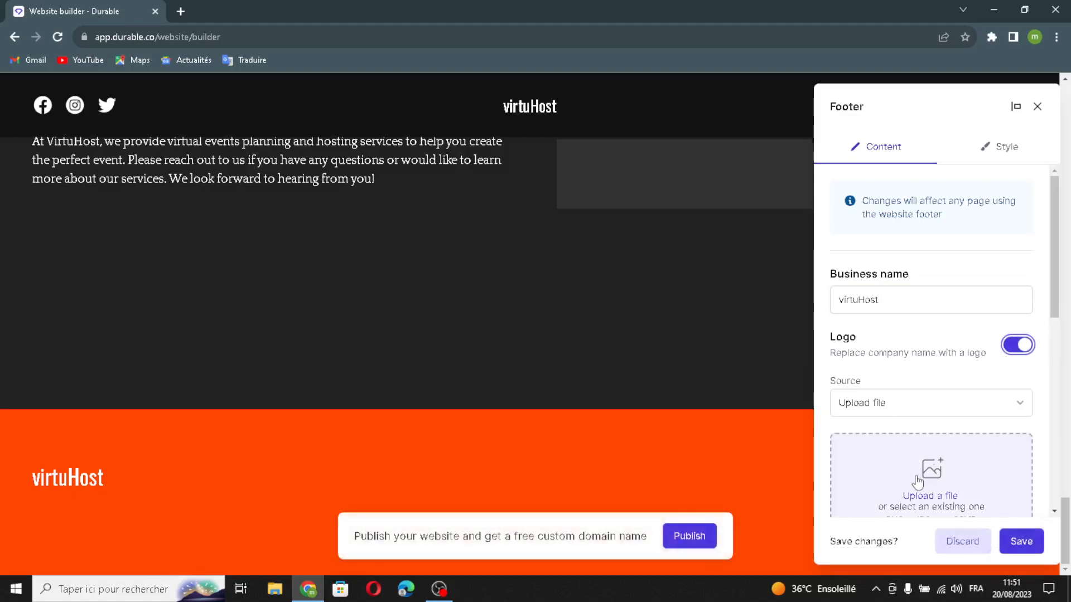
View the footer's form for adding a social channel, close it without adding a link, and save the footer changes
{"action": "scroll", "coordinate": [1021, 375], "scroll_direction": "down", "scroll_amount": 5}
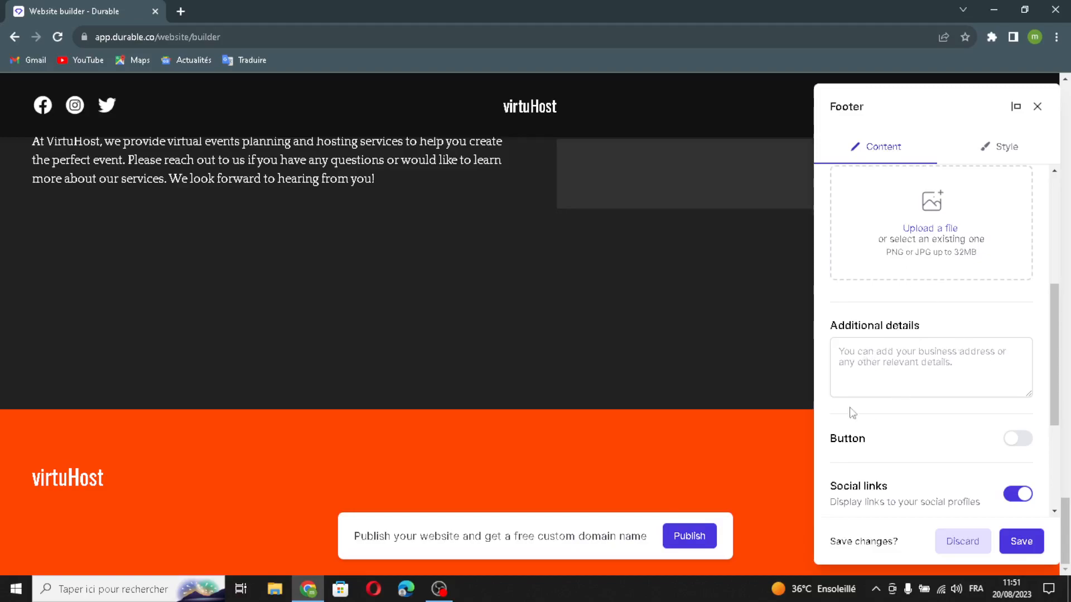
{"action": "scroll", "coordinate": [915, 385], "scroll_direction": "down", "scroll_amount": 1}
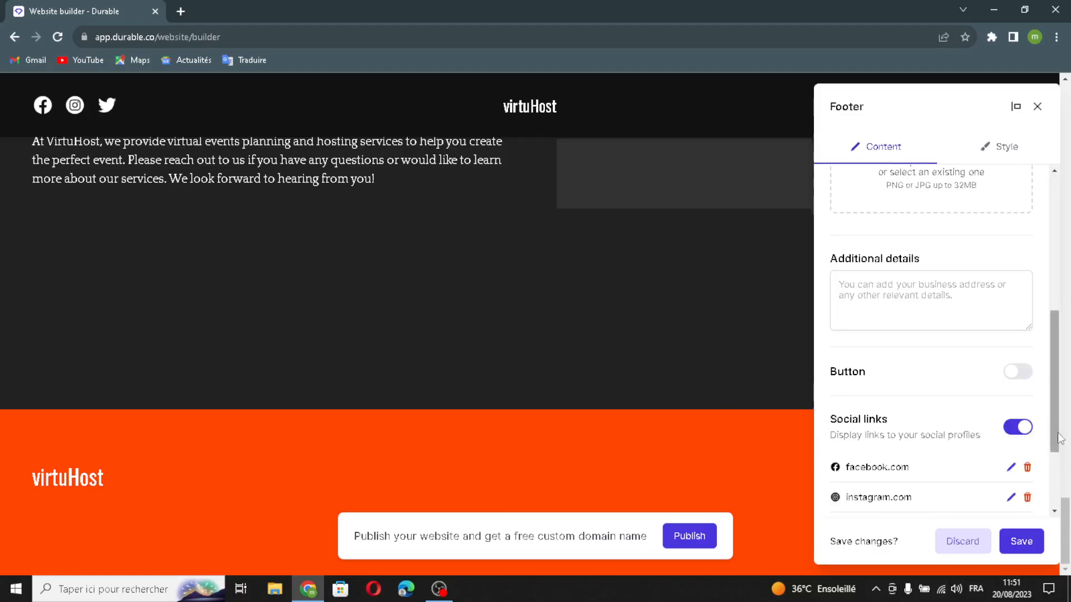
{"action": "scroll", "coordinate": [847, 431], "scroll_direction": "down", "scroll_amount": 2}
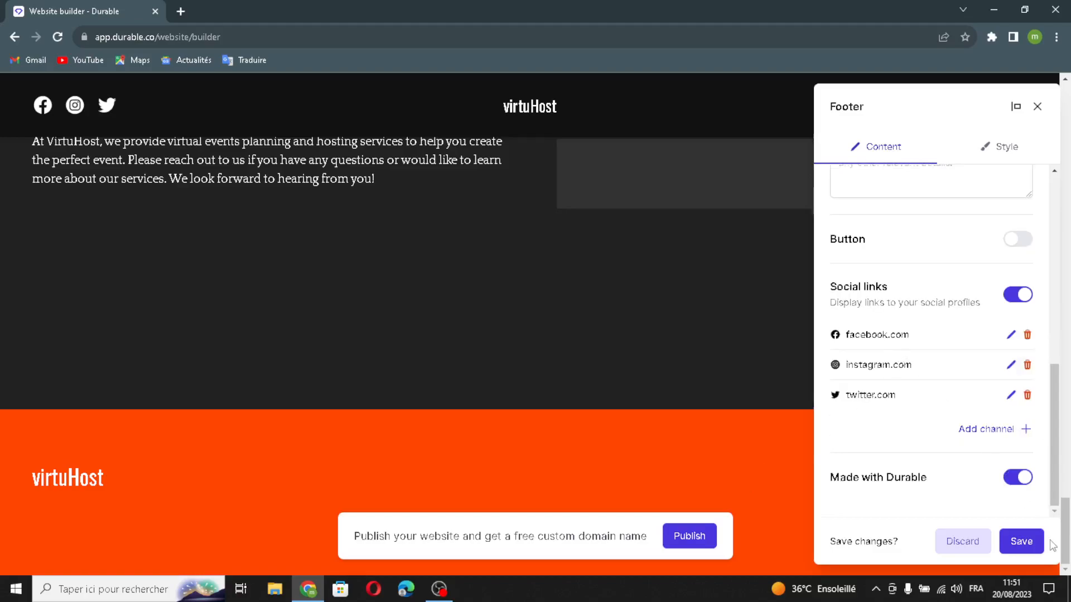
{"action": "left_click", "coordinate": [976, 429]}
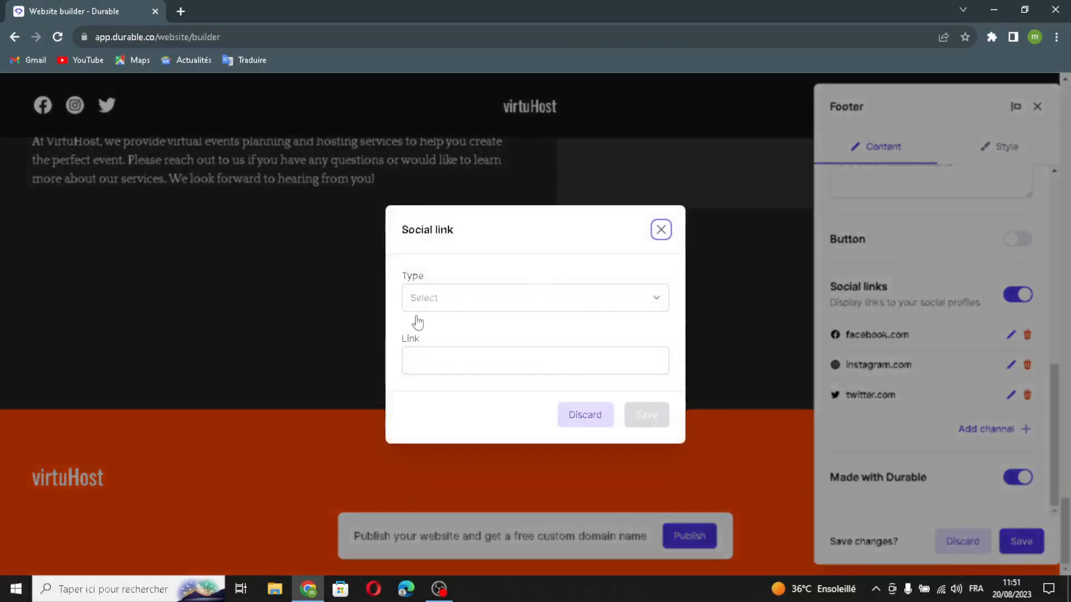
{"action": "left_click", "coordinate": [424, 368]}
{"action": "left_click", "coordinate": [662, 230]}
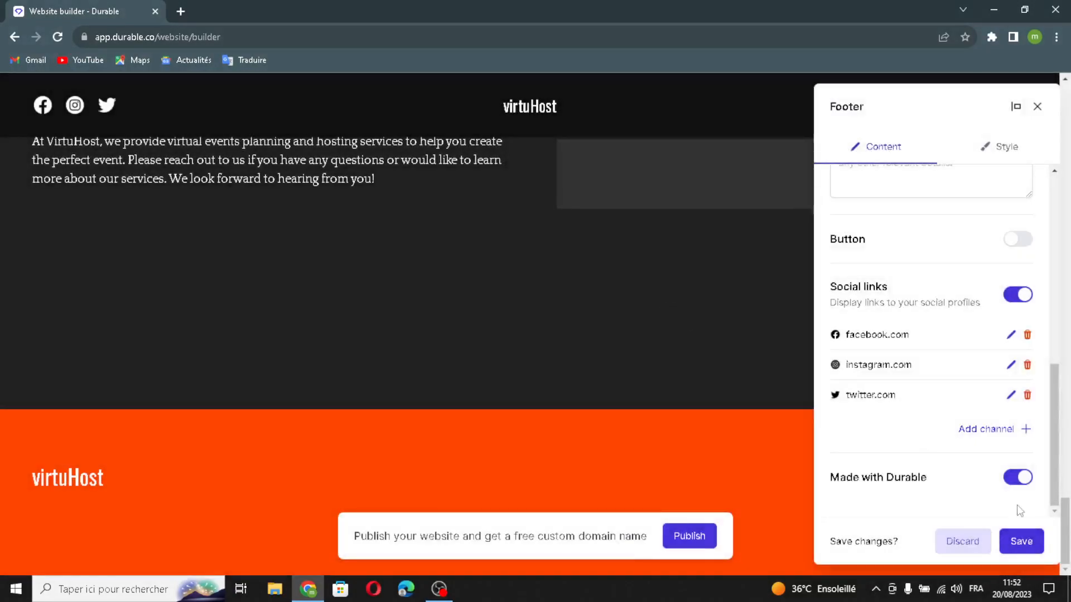
{"action": "left_click", "coordinate": [1037, 539]}
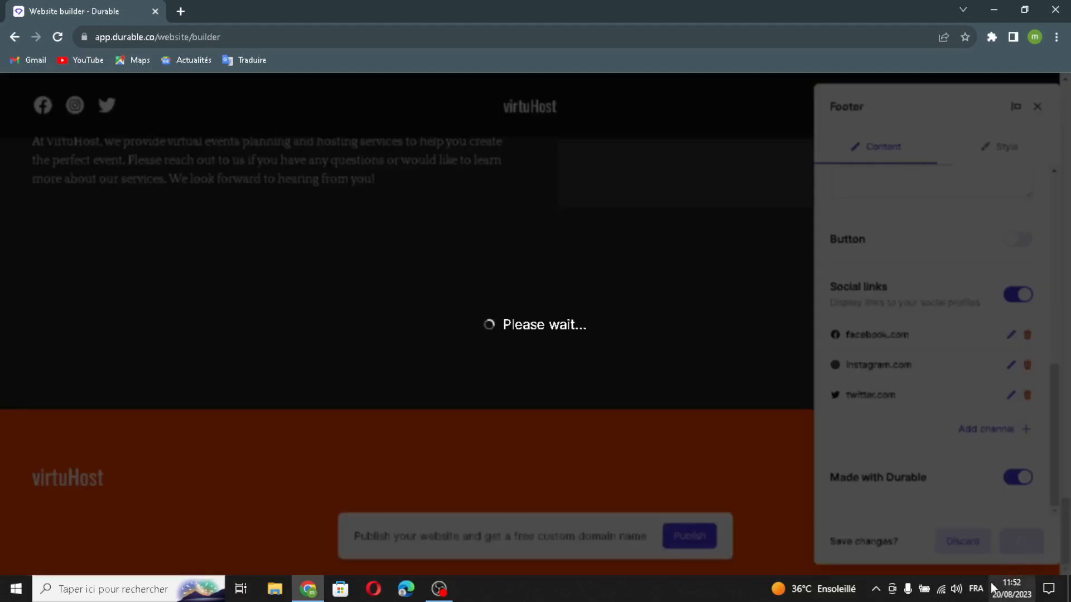